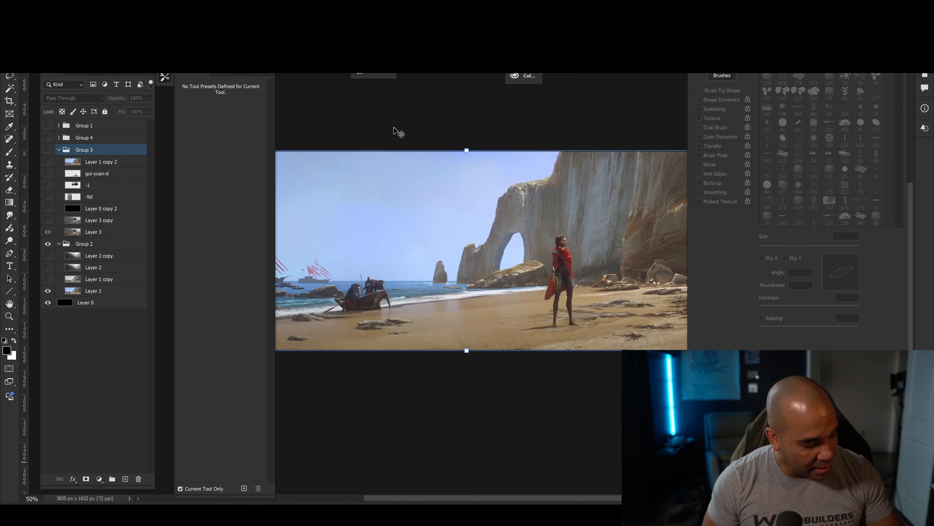
Activate the Brush tool and look over the beach painting, from the ships and boat to the cliff arch and standing figure.
{"action": "left_click_drag", "start_coordinate": [383, 330], "coordinate": [396, 341]}
{"action": "key", "text": "b"}
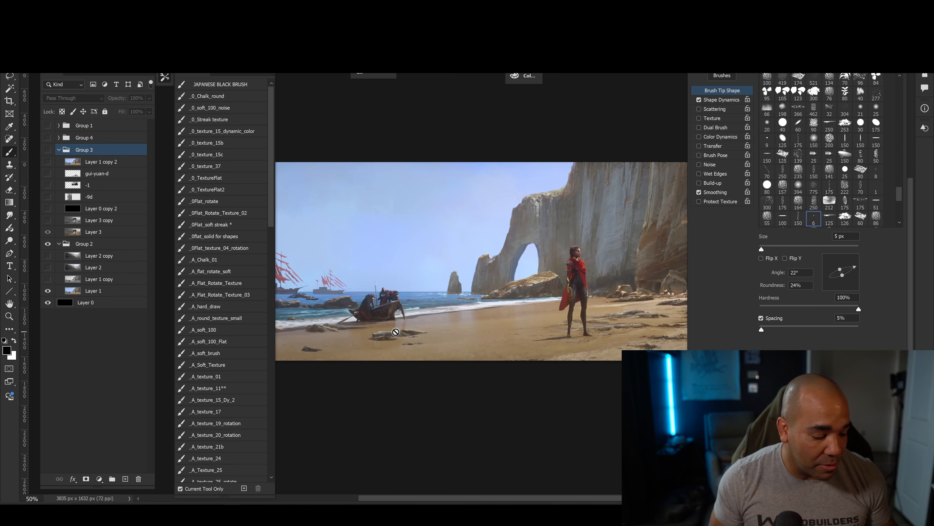
{"action": "left_click_drag", "start_coordinate": [451, 301], "coordinate": [441, 253]}
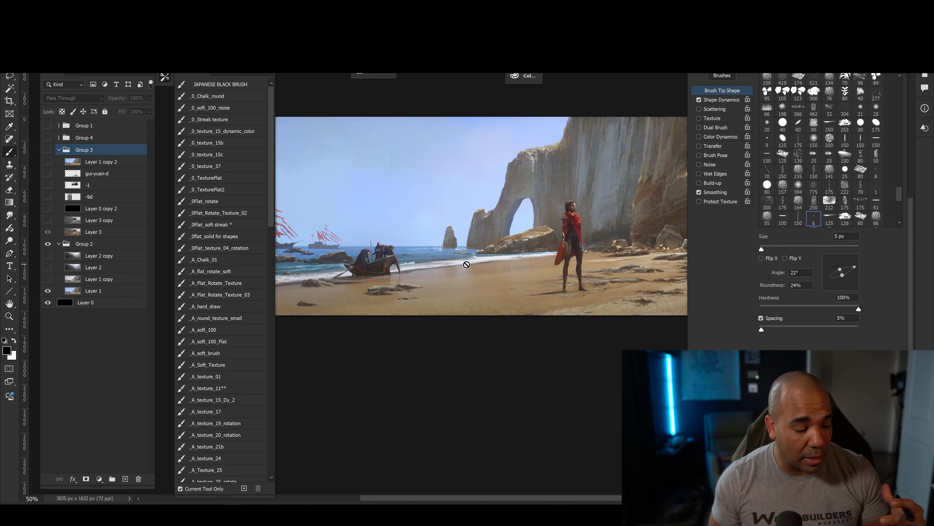
{"action": "left_click_drag", "start_coordinate": [399, 302], "coordinate": [419, 339]}
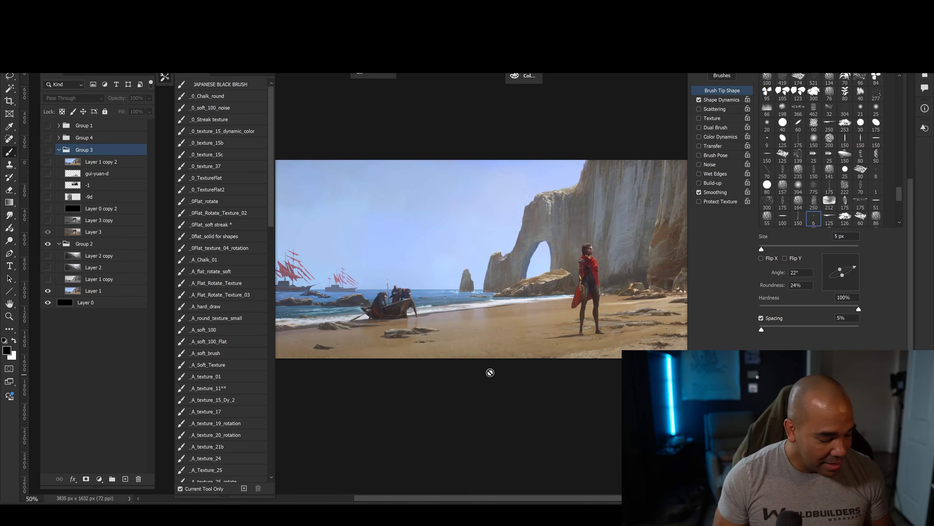
{"action": "left_click_drag", "start_coordinate": [392, 343], "coordinate": [392, 344]}
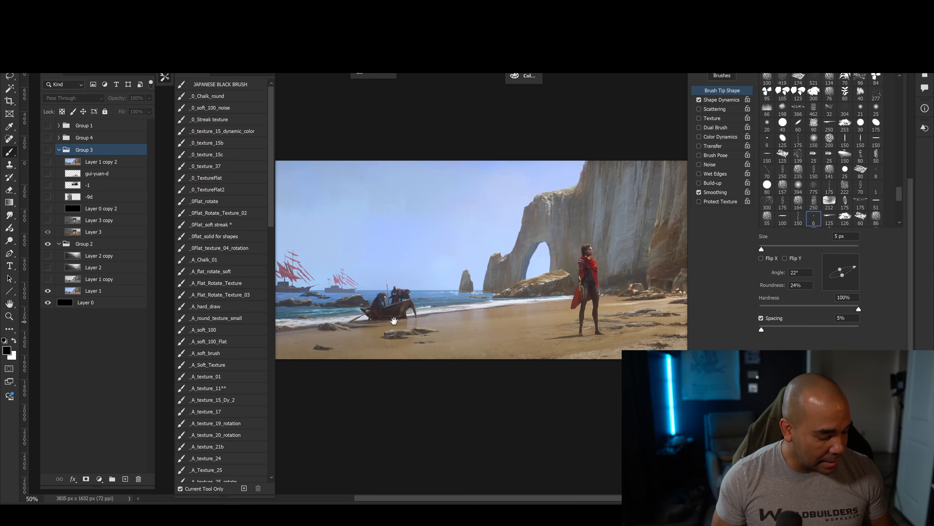
{"action": "mouse_move", "coordinate": [394, 322]}
{"action": "left_mouse_down"}
{"action": "mouse_move", "coordinate": [362, 294]}
{"action": "mouse_move", "coordinate": [433, 292]}
{"action": "mouse_move", "coordinate": [422, 300]}
{"action": "mouse_move", "coordinate": [437, 276]}
{"action": "left_mouse_up"}
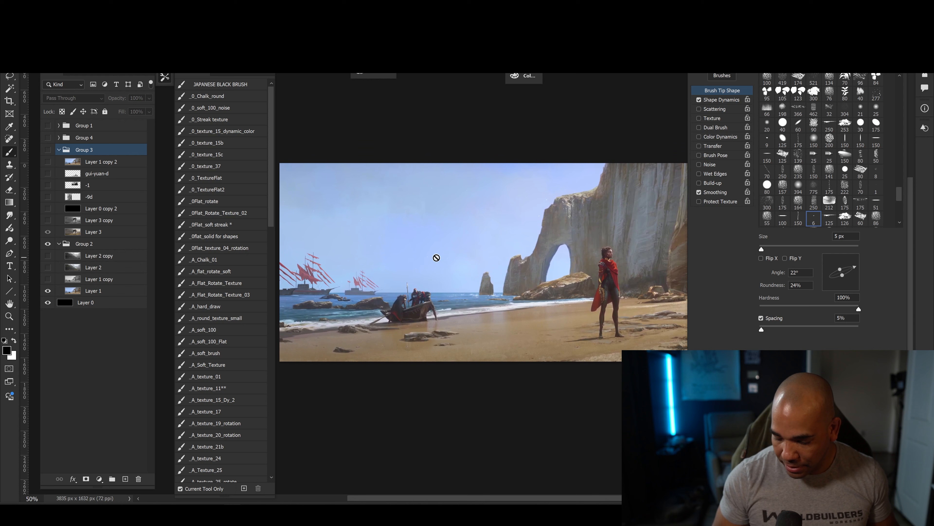
{"action": "mouse_move", "coordinate": [419, 315]}
{"action": "left_mouse_down"}
{"action": "mouse_move", "coordinate": [466, 324]}
{"action": "mouse_move", "coordinate": [394, 315]}
{"action": "mouse_move", "coordinate": [438, 311]}
{"action": "mouse_move", "coordinate": [435, 303]}
{"action": "left_mouse_up"}
{"action": "key", "text": "ctrl+minus"}
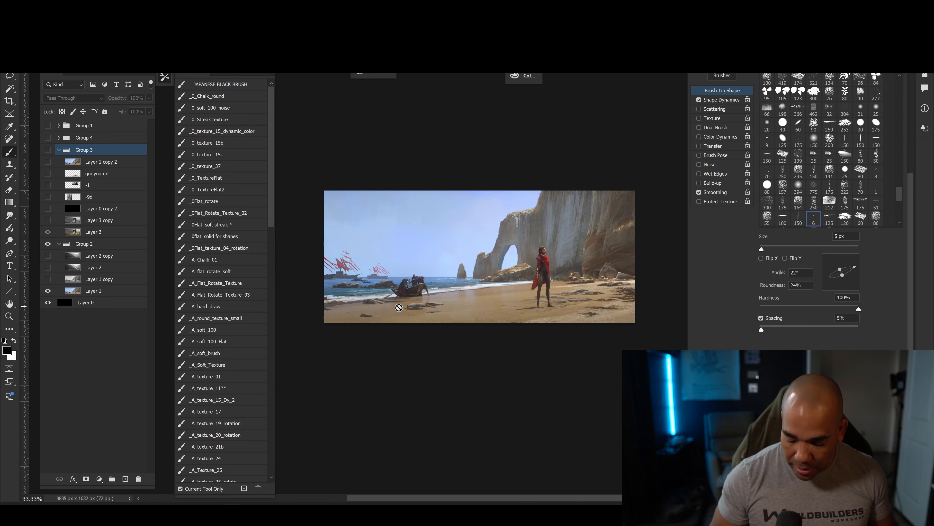
{"action": "key", "text": "ctrl+plus"}
{"action": "left_click_drag", "start_coordinate": [432, 364], "coordinate": [413, 344]}
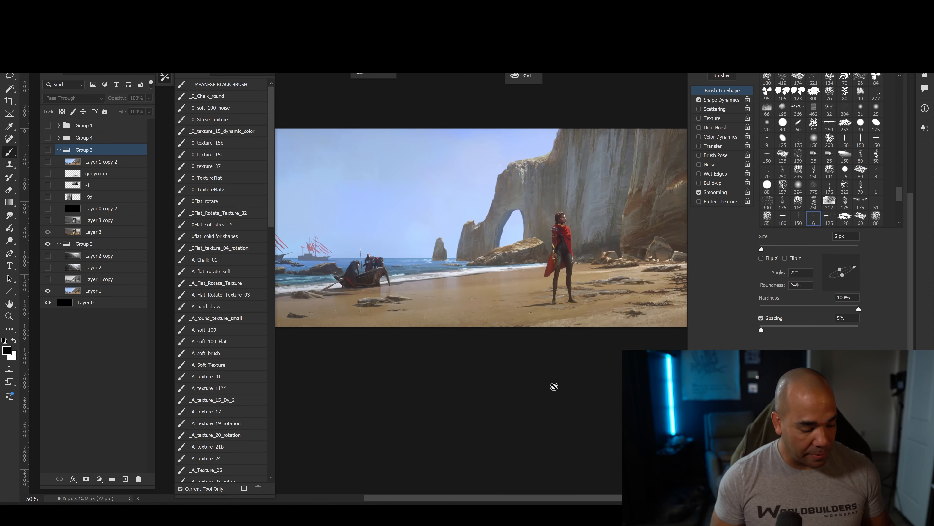
{"action": "scroll", "coordinate": [419, 331], "scroll_direction": "up", "scroll_amount": 3}
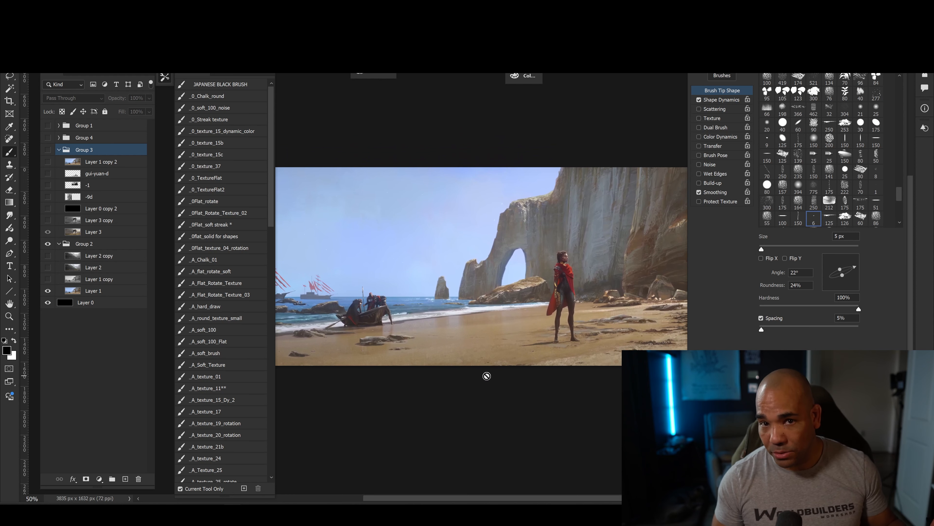
{"action": "scroll", "coordinate": [423, 345], "scroll_direction": "down", "scroll_amount": 2}
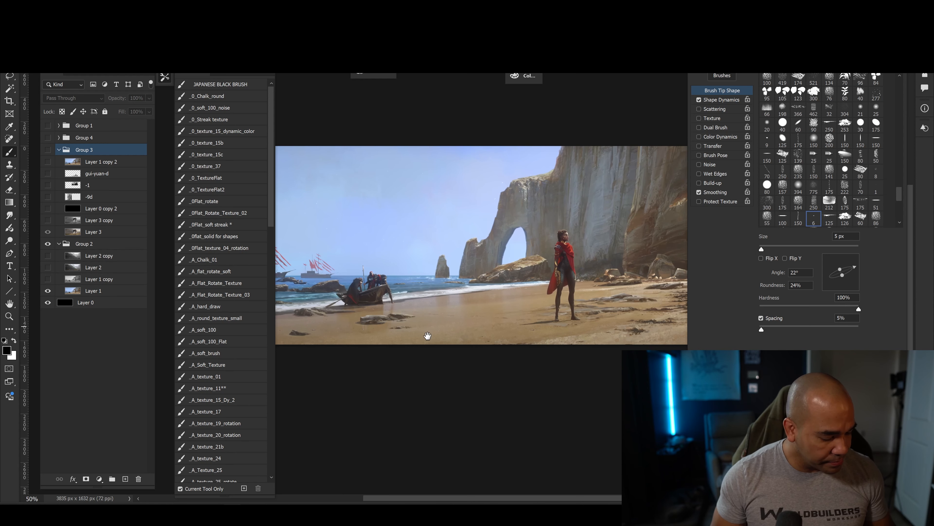
{"action": "scroll", "coordinate": [428, 338], "scroll_direction": "up", "scroll_amount": 2}
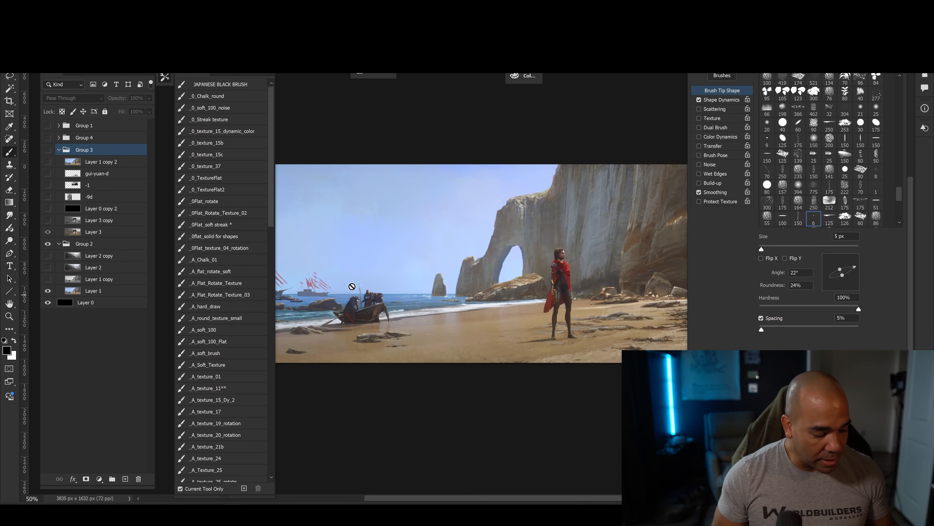
{"action": "mouse_move", "coordinate": [410, 331]}
{"action": "left_mouse_down"}
{"action": "mouse_move", "coordinate": [395, 329]}
{"action": "mouse_move", "coordinate": [434, 321]}
{"action": "left_mouse_up"}
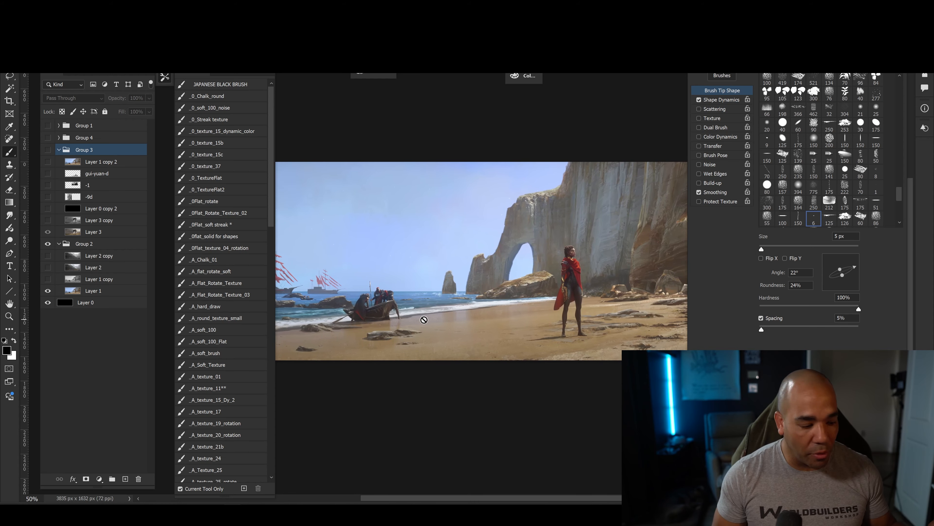
{"action": "left_click_drag", "start_coordinate": [427, 340], "coordinate": [425, 345]}
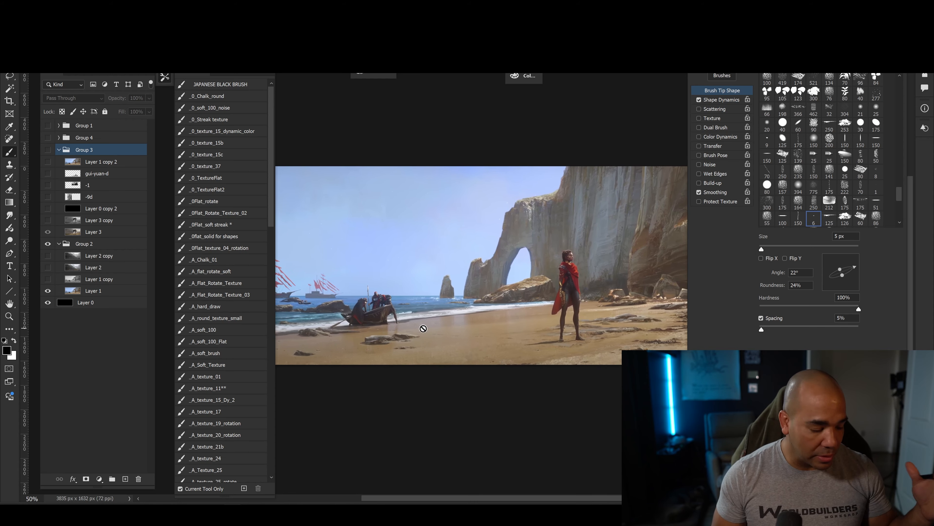
{"action": "left_click_drag", "start_coordinate": [394, 345], "coordinate": [473, 364]}
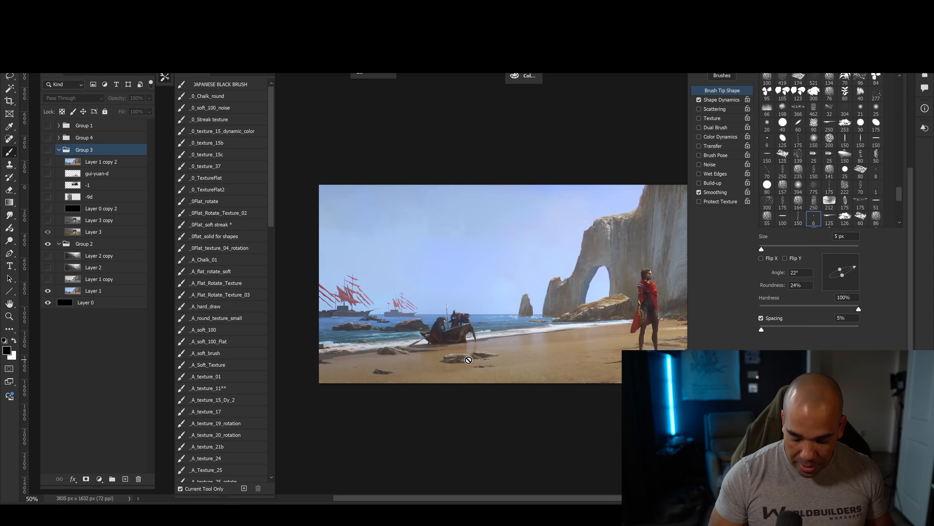
Add a new empty layer above Layer 2 copy inside Group 2.
{"action": "key", "text": "ctrl+minus"}
{"action": "left_click", "coordinate": [92, 291]}
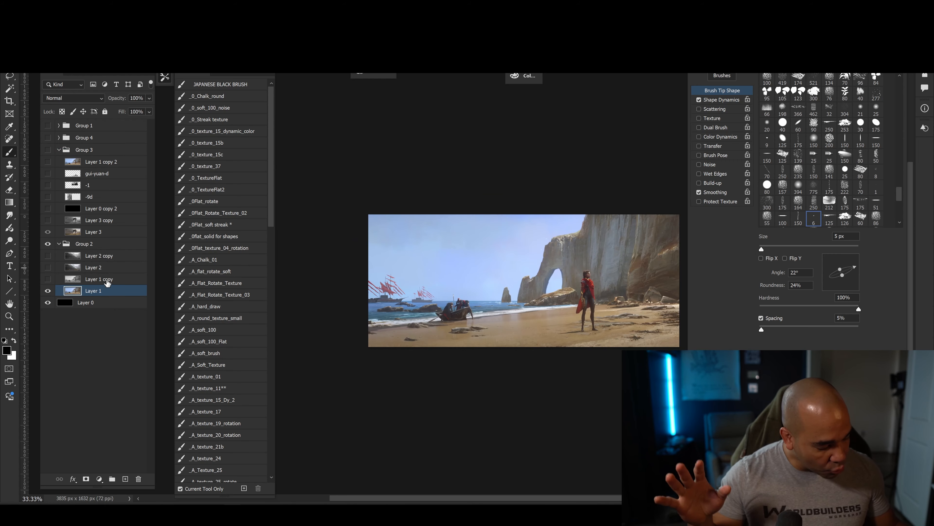
{"action": "left_click", "coordinate": [95, 278]}
{"action": "left_click", "coordinate": [97, 257]}
{"action": "left_click", "coordinate": [125, 479]}
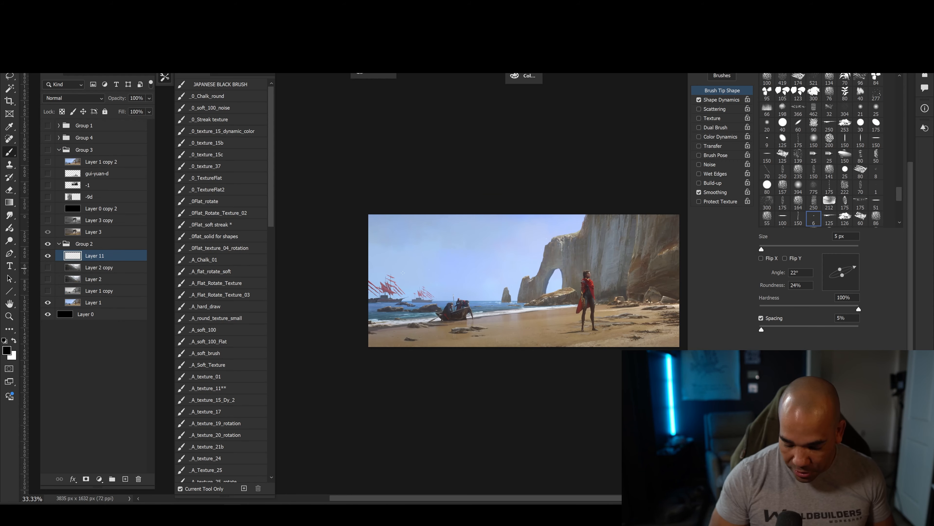
Load the 0flat_solid for shapes brush preset with a red colour (M 95, Y 95) at 35 px.
{"action": "left_click", "coordinate": [212, 237]}
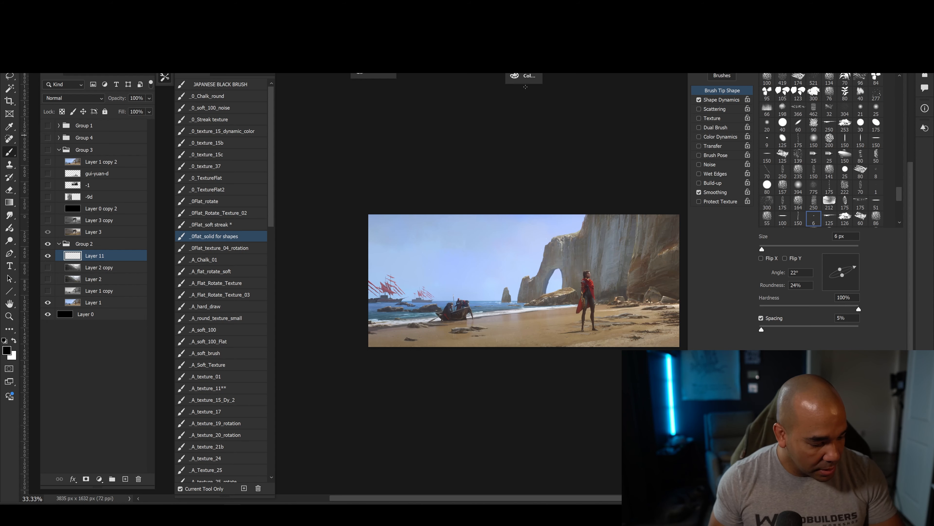
{"action": "left_click", "coordinate": [524, 76]}
{"action": "left_click_drag", "start_coordinate": [368, 119], "coordinate": [331, 118]}
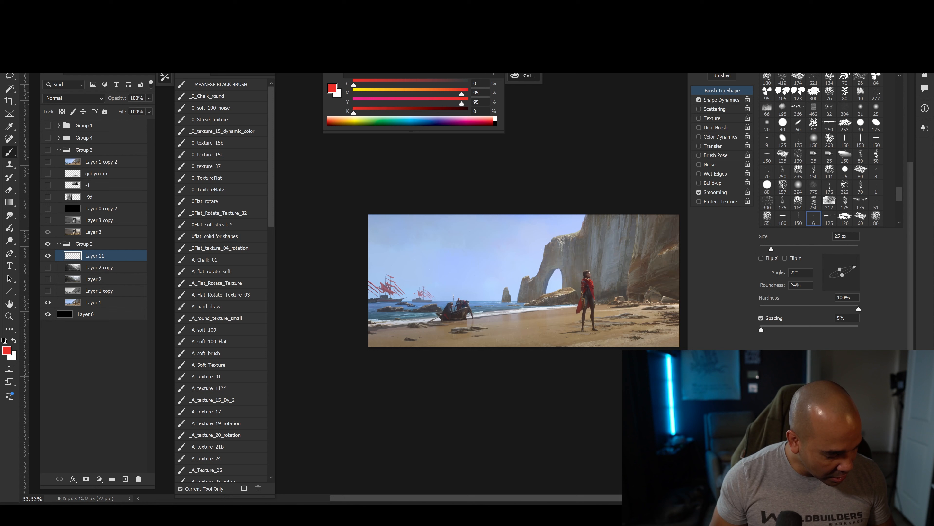
{"action": "key", "text": "bracketright"}
{"action": "key", "text": "bracketright"}
Draw a straight red line along the horizon across the full width of the painting, undoing an extra line above it.
{"action": "left_click_drag", "start_coordinate": [369, 302], "coordinate": [680, 302]}
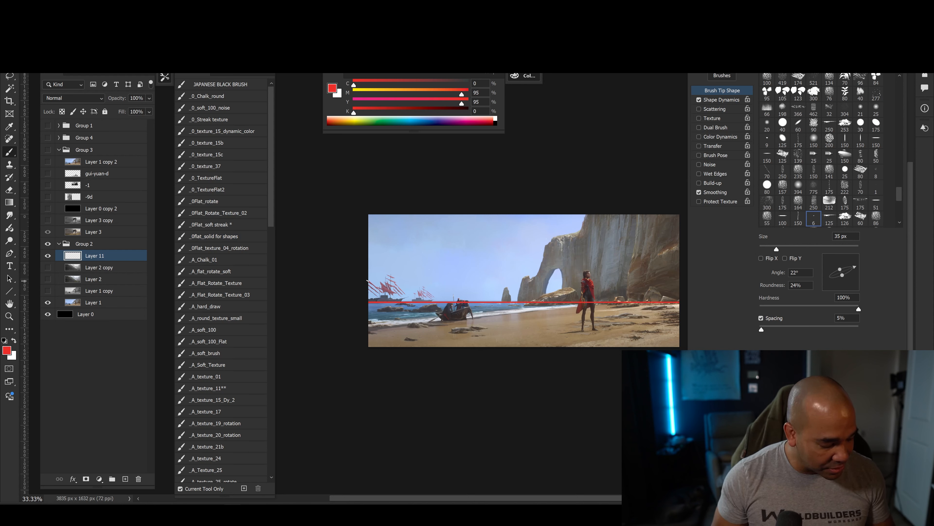
{"action": "left_click_drag", "start_coordinate": [368, 280], "coordinate": [678, 281]}
{"action": "key", "text": "ctrl+z"}
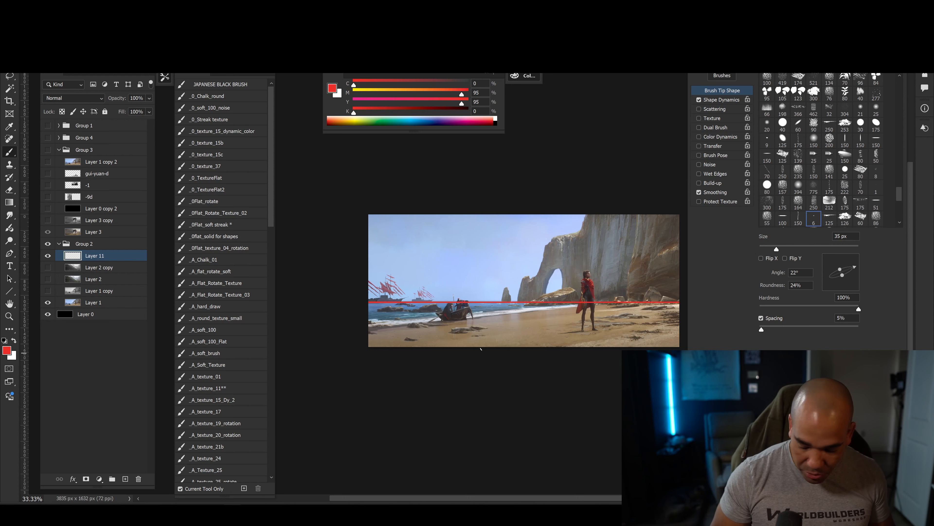
Trace the cliff's skyline down to the horizon and the small sea stack beside it in red.
{"action": "left_click_drag", "start_coordinate": [538, 388], "coordinate": [502, 397]}
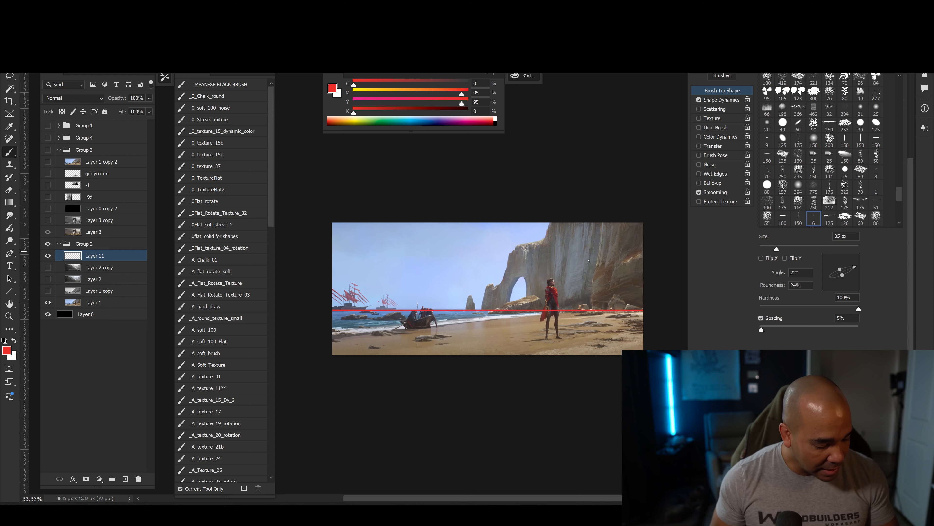
{"action": "key", "text": "bracketright"}
{"action": "key", "text": "bracketright"}
{"action": "key", "text": "bracketleft"}
{"action": "mouse_move", "coordinate": [550, 224]}
{"action": "left_mouse_down"}
{"action": "mouse_move", "coordinate": [520, 242]}
{"action": "mouse_move", "coordinate": [481, 309]}
{"action": "left_mouse_up"}
{"action": "key", "text": "bracketleft"}
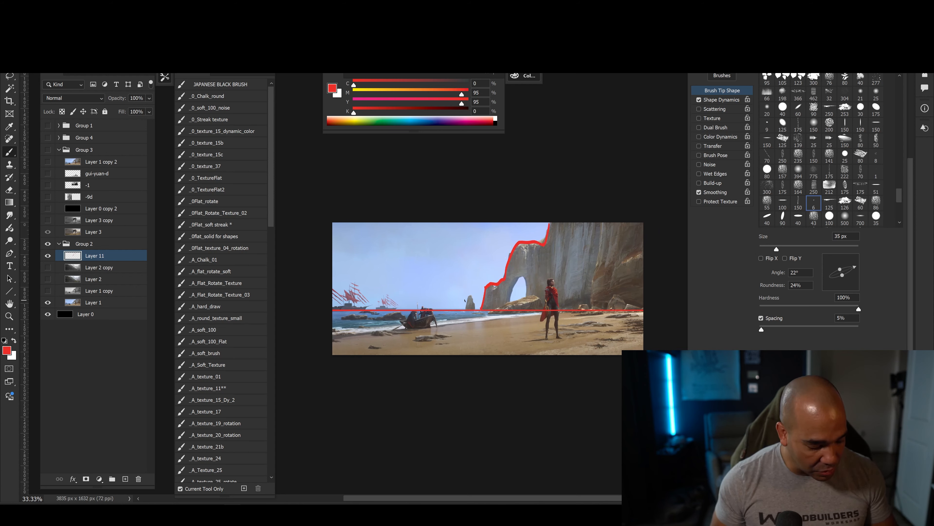
{"action": "key", "text": "bracketright"}
{"action": "key", "text": "bracketleft"}
{"action": "key", "text": "bracketright"}
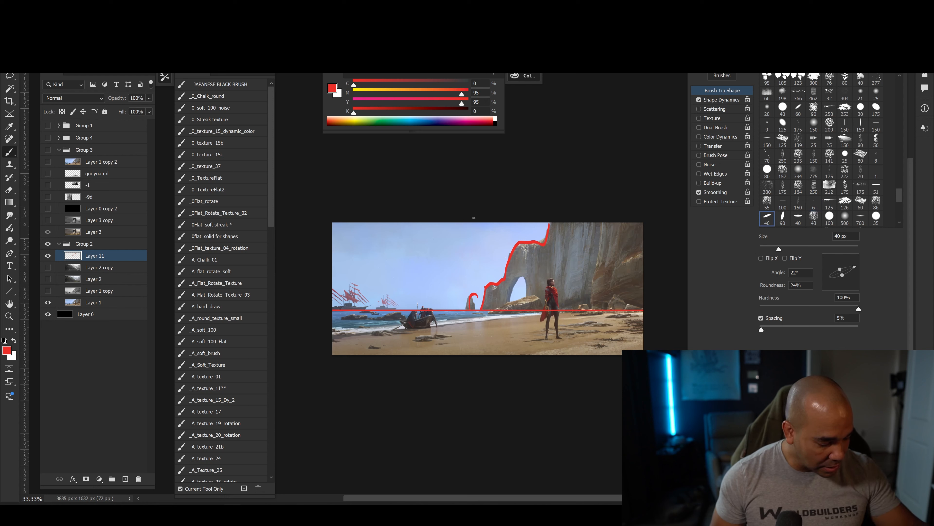
Try a vertical centre line, undo it, and draw red arrows pointing at the sea stack, arch shoulder and cliff top.
{"action": "left_click_drag", "start_coordinate": [487, 222], "coordinate": [489, 396]}
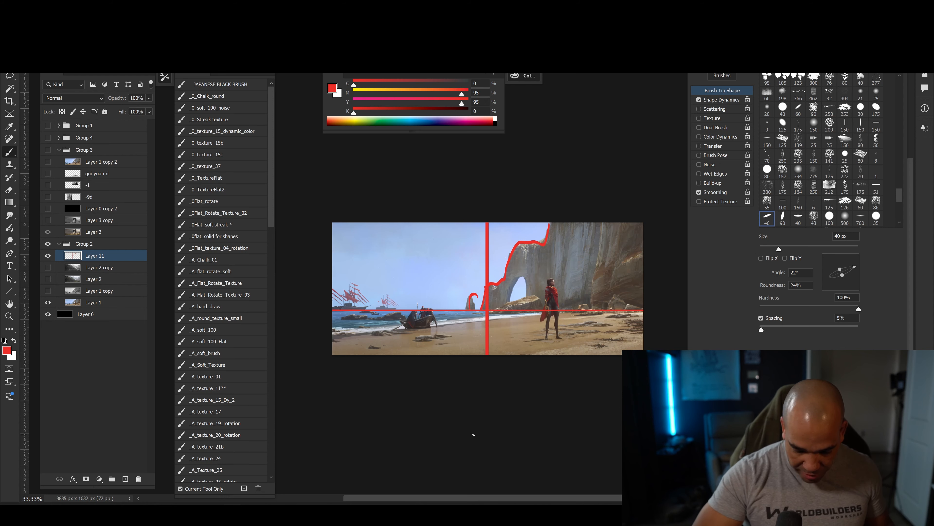
{"action": "key", "text": "ctrl+z"}
{"action": "key", "text": "["}
{"action": "mouse_move", "coordinate": [458, 274]}
{"action": "left_mouse_down"}
{"action": "mouse_move", "coordinate": [463, 283]}
{"action": "mouse_move", "coordinate": [495, 263]}
{"action": "left_mouse_up"}
{"action": "left_click_drag", "start_coordinate": [509, 231], "coordinate": [522, 232]}
Mark the cliff face with a red cross, add strokes over the arch opening, and circle the open sky.
{"action": "key", "text": "]"}
{"action": "key", "text": "]"}
{"action": "key", "text": "]"}
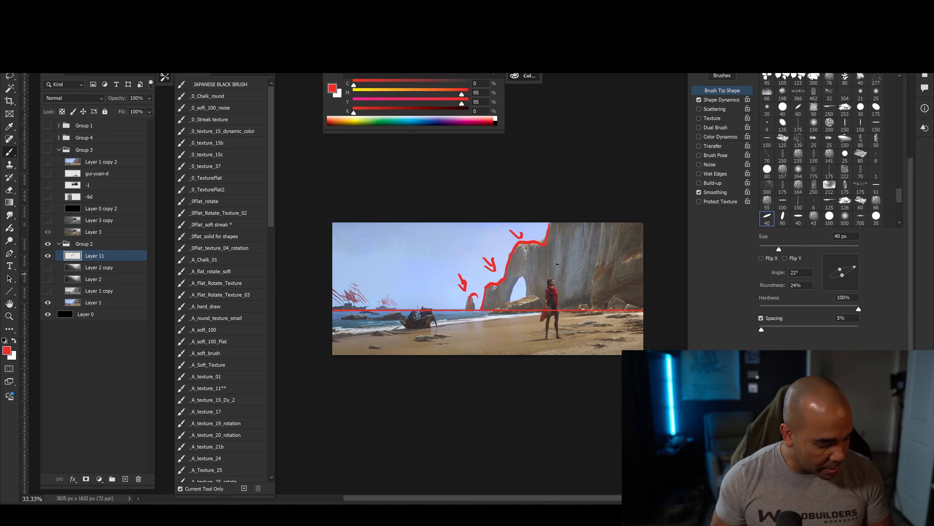
{"action": "left_click_drag", "start_coordinate": [585, 258], "coordinate": [597, 271]}
{"action": "left_click_drag", "start_coordinate": [597, 259], "coordinate": [584, 271]}
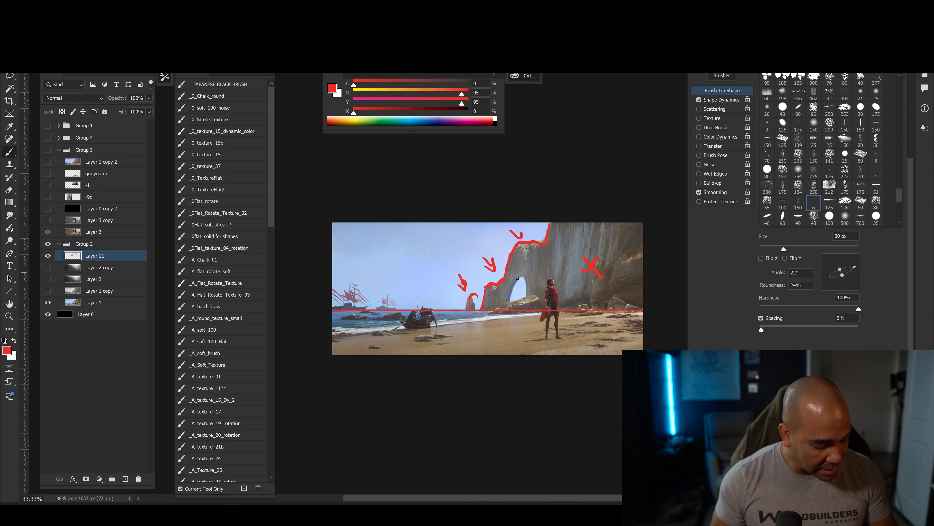
{"action": "left_click_drag", "start_coordinate": [517, 272], "coordinate": [536, 286]}
{"action": "left_click_drag", "start_coordinate": [533, 272], "coordinate": [515, 286]}
{"action": "mouse_move", "coordinate": [342, 240]}
{"action": "left_mouse_down"}
{"action": "mouse_move", "coordinate": [456, 252]}
{"action": "mouse_move", "coordinate": [332, 253]}
{"action": "mouse_move", "coordinate": [402, 298]}
{"action": "mouse_move", "coordinate": [415, 239]}
{"action": "mouse_move", "coordinate": [364, 317]}
{"action": "left_mouse_up"}
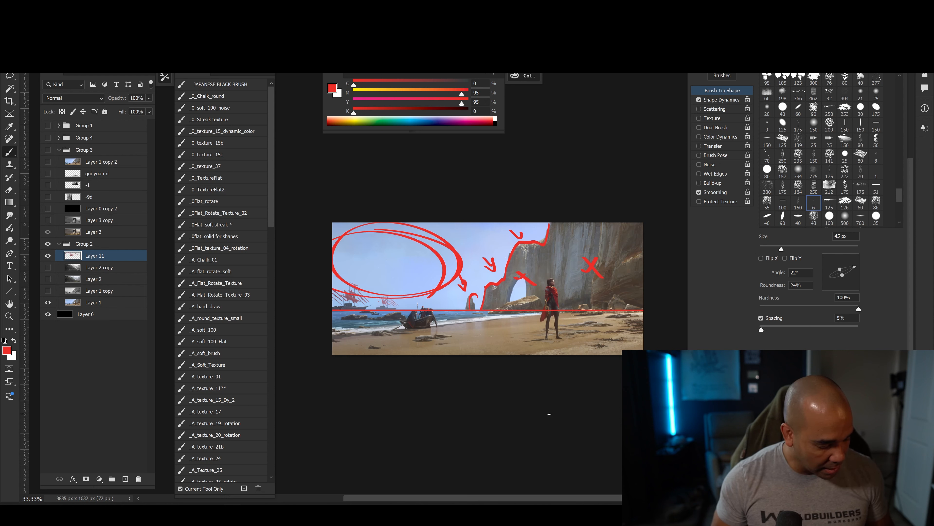
Undo the sky circle, crosses and arrows, keeping the horizon line and the traced skyline.
{"action": "key", "text": "ctrl+z"}
{"action": "key", "text": "ctrl+z"}
{"action": "key", "text": "ctrl+z"}
{"action": "key", "text": "ctrl+z"}
{"action": "key", "text": "ctrl+z"}
{"action": "key", "text": "ctrl+z"}
{"action": "key", "text": "ctrl+z"}
{"action": "key", "text": "ctrl+z"}
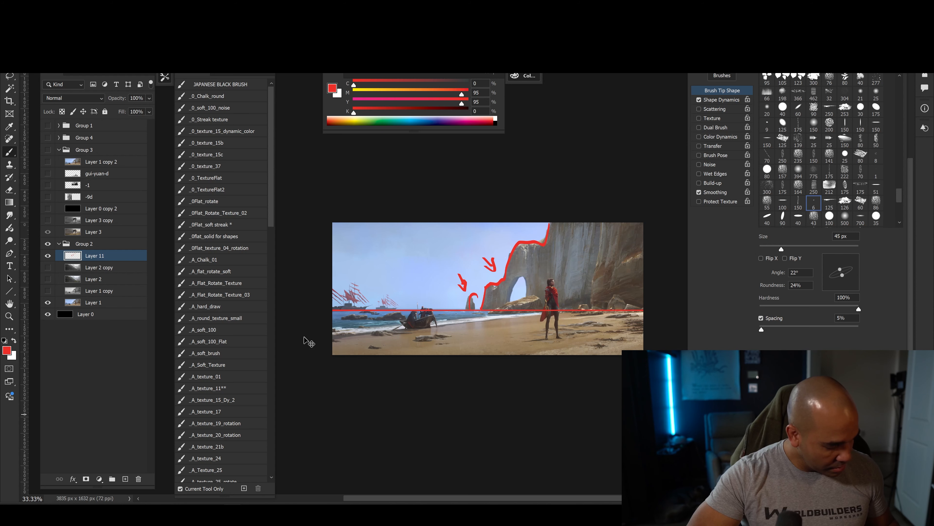
{"action": "key", "text": "ctrl+z"}
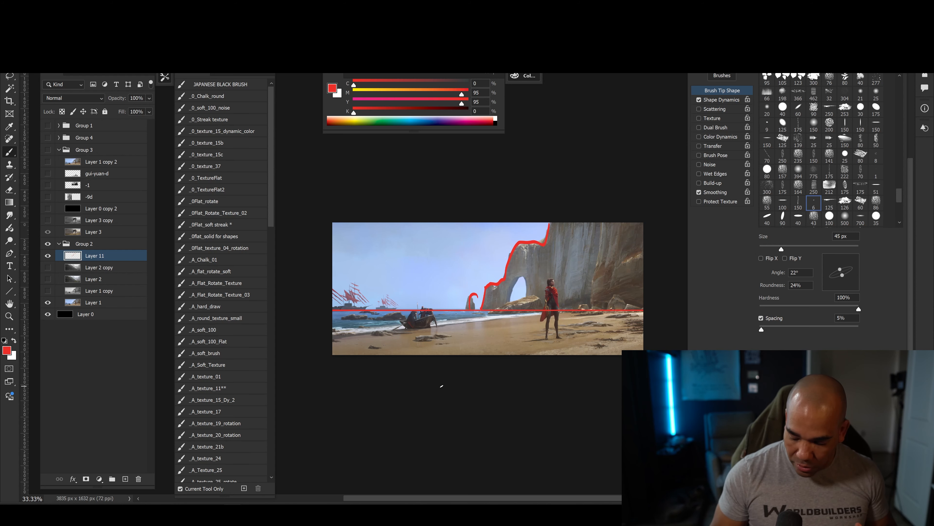
Hide the layer with the red horizon and skyline strokes and add a new empty layer above it.
{"action": "key", "text": "ctrl+plus"}
{"action": "left_click_drag", "start_coordinate": [480, 428], "coordinate": [528, 433]}
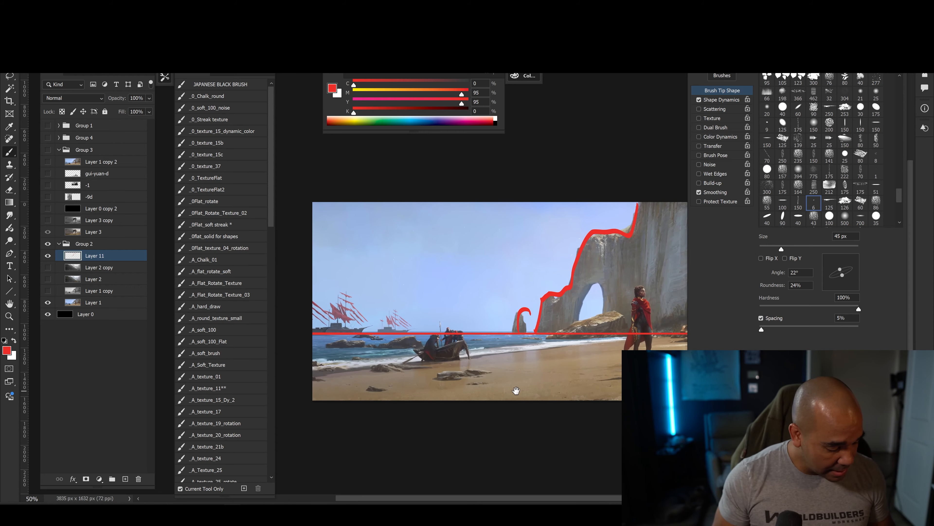
{"action": "left_click_drag", "start_coordinate": [516, 391], "coordinate": [430, 407]}
{"action": "left_click", "coordinate": [48, 256]}
{"action": "left_click", "coordinate": [125, 479]}
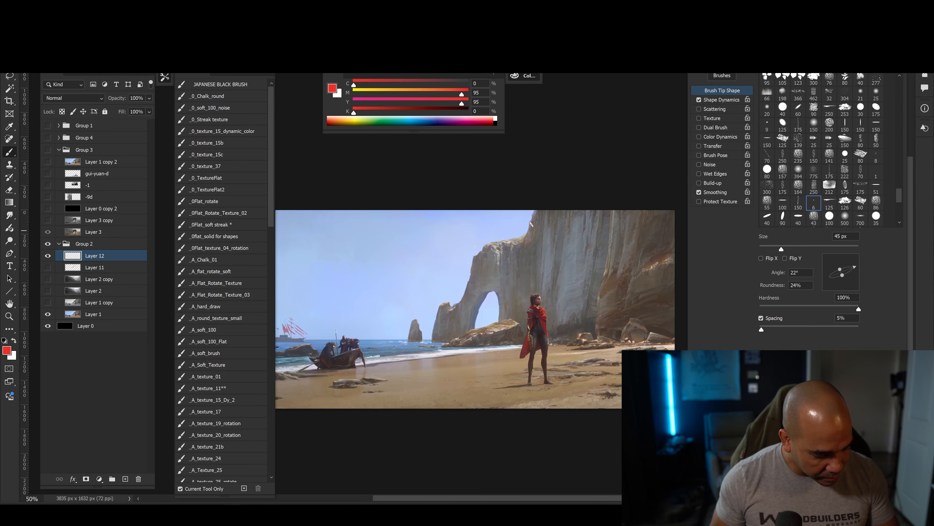
Draw red lines framing the cliff formation along both sides and its base, with a short dash at the upper edge.
{"action": "mouse_move", "coordinate": [667, 223]}
{"action": "left_mouse_down"}
{"action": "mouse_move", "coordinate": [671, 348]}
{"action": "mouse_move", "coordinate": [411, 346]}
{"action": "mouse_move", "coordinate": [425, 286]}
{"action": "mouse_move", "coordinate": [423, 209]}
{"action": "mouse_move", "coordinate": [430, 340]}
{"action": "left_mouse_up"}
{"action": "key", "text": "bracketleft"}
{"action": "left_click_drag", "start_coordinate": [434, 213], "coordinate": [462, 213]}
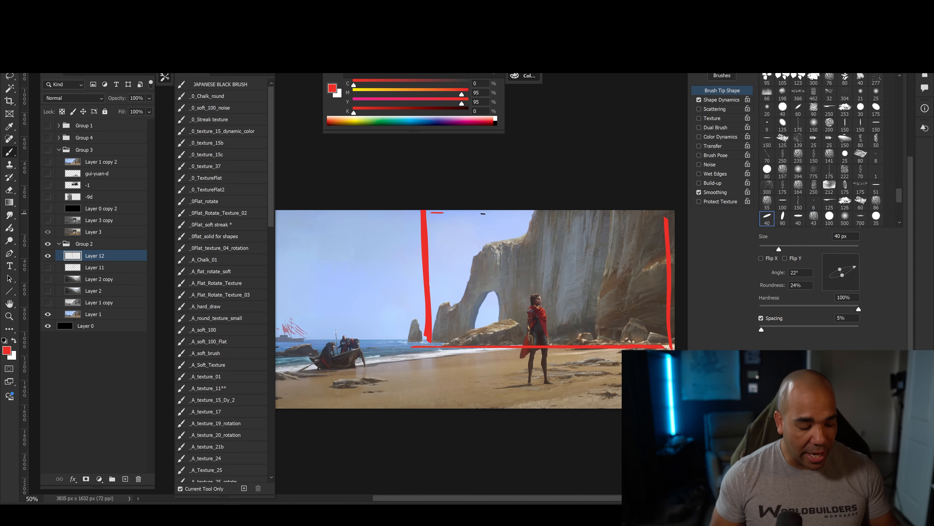
Reduce the brush to 25 px and mark the arch's upper ledge, the cliff's outer edge and the rock below the arch.
{"action": "key", "text": "bracketleft"}
{"action": "key", "text": "bracketleft"}
{"action": "mouse_move", "coordinate": [485, 246]}
{"action": "left_mouse_down"}
{"action": "mouse_move", "coordinate": [496, 266]}
{"action": "mouse_move", "coordinate": [503, 244]}
{"action": "mouse_move", "coordinate": [525, 242]}
{"action": "mouse_move", "coordinate": [486, 246]}
{"action": "left_mouse_up"}
{"action": "key", "text": "bracketleft"}
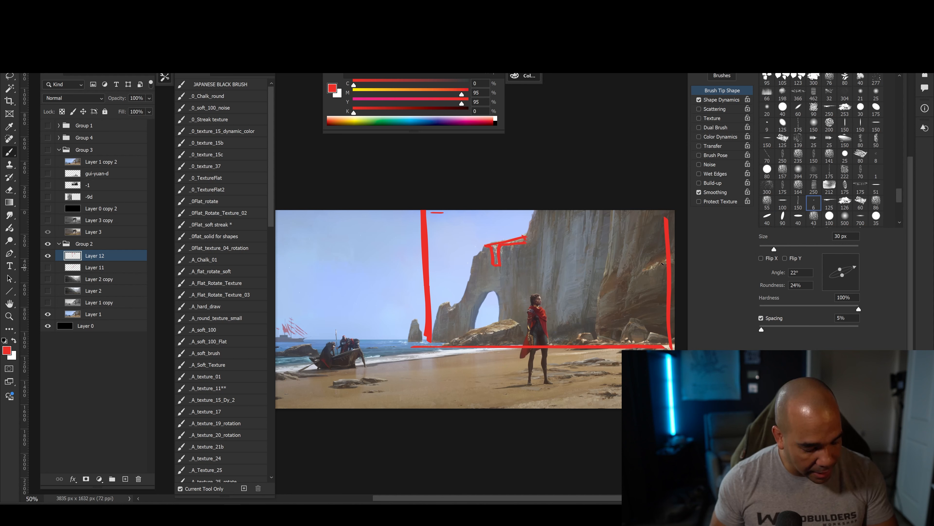
{"action": "key", "text": "bracketleft"}
{"action": "left_click_drag", "start_coordinate": [667, 254], "coordinate": [651, 262]}
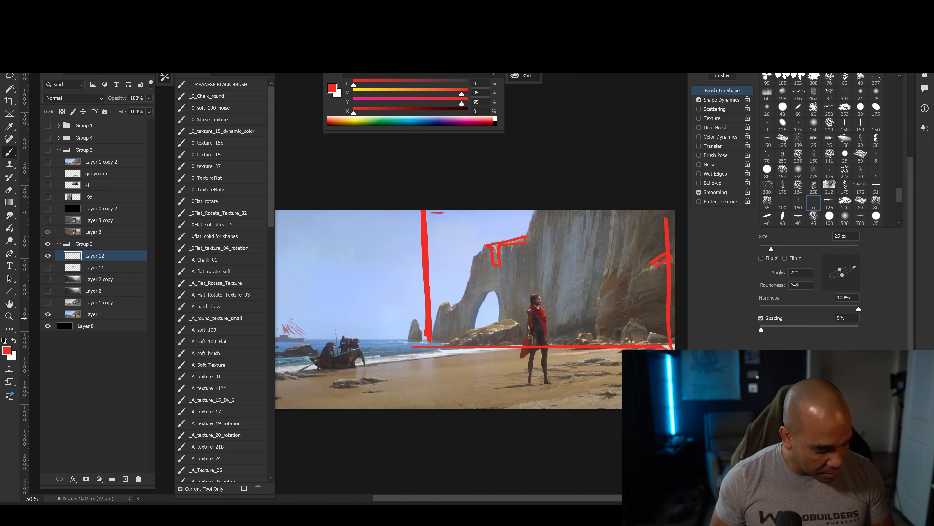
{"action": "mouse_move", "coordinate": [515, 326]}
{"action": "left_mouse_down"}
{"action": "mouse_move", "coordinate": [457, 342]}
{"action": "mouse_move", "coordinate": [507, 317]}
{"action": "left_mouse_up"}
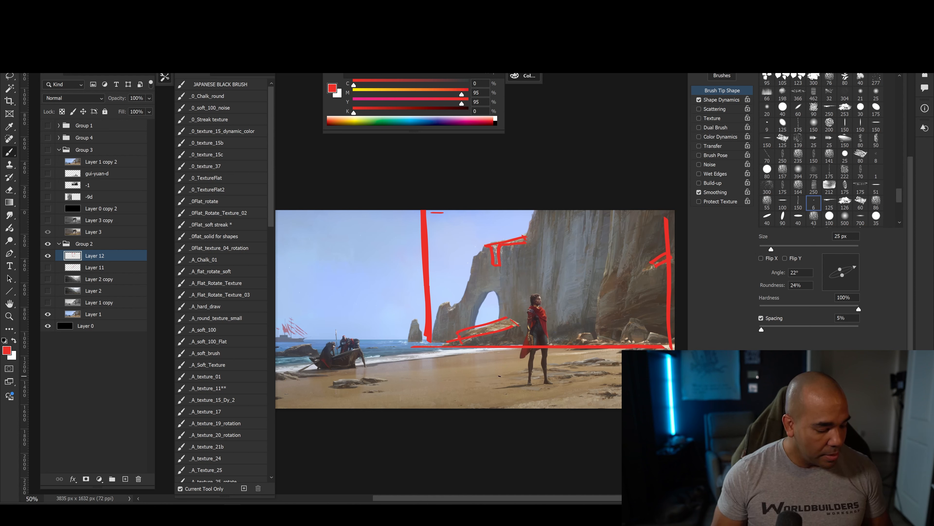
Hatch the framed cliff formation with parallel diagonal red strokes from its outer edge to the arch's foot.
{"action": "left_click_drag", "start_coordinate": [621, 211], "coordinate": [667, 258]}
{"action": "mouse_move", "coordinate": [588, 210]}
{"action": "left_mouse_down"}
{"action": "mouse_move", "coordinate": [668, 275]}
{"action": "mouse_move", "coordinate": [664, 304]}
{"action": "left_mouse_up"}
{"action": "left_click_drag", "start_coordinate": [575, 245], "coordinate": [650, 326]}
{"action": "left_click_drag", "start_coordinate": [526, 235], "coordinate": [641, 343]}
{"action": "left_click_drag", "start_coordinate": [513, 250], "coordinate": [616, 345]}
{"action": "mouse_move", "coordinate": [486, 253]}
{"action": "left_mouse_down"}
{"action": "mouse_move", "coordinate": [571, 323]}
{"action": "mouse_move", "coordinate": [530, 304]}
{"action": "mouse_move", "coordinate": [514, 319]}
{"action": "left_mouse_up"}
{"action": "left_click_drag", "start_coordinate": [458, 293], "coordinate": [506, 328]}
{"action": "left_click_drag", "start_coordinate": [458, 310], "coordinate": [489, 332]}
{"action": "left_click_drag", "start_coordinate": [431, 314], "coordinate": [457, 335]}
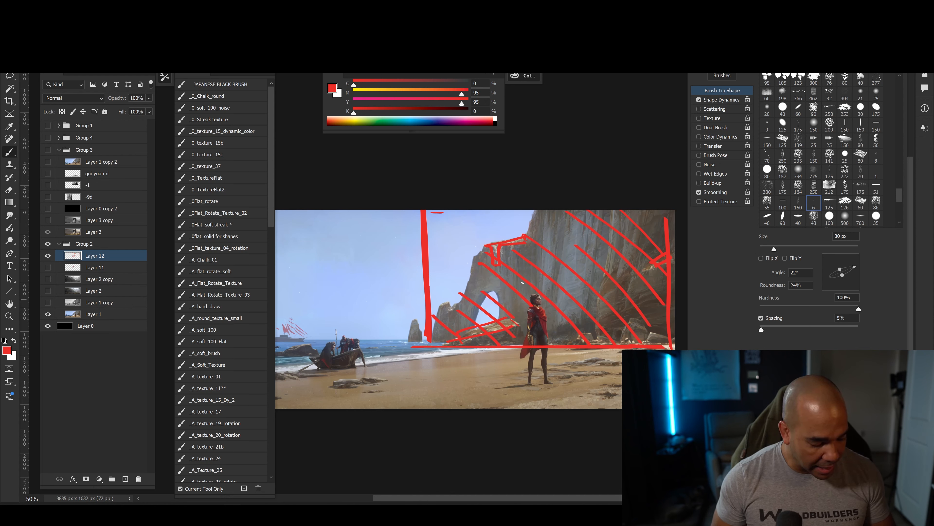
Enlarge the brush to 35 px and draw a red outline around the standing figure.
{"action": "key", "text": "bracketright"}
{"action": "mouse_move", "coordinate": [526, 302]}
{"action": "left_mouse_down"}
{"action": "mouse_move", "coordinate": [520, 383]}
{"action": "mouse_move", "coordinate": [549, 348]}
{"action": "left_mouse_up"}
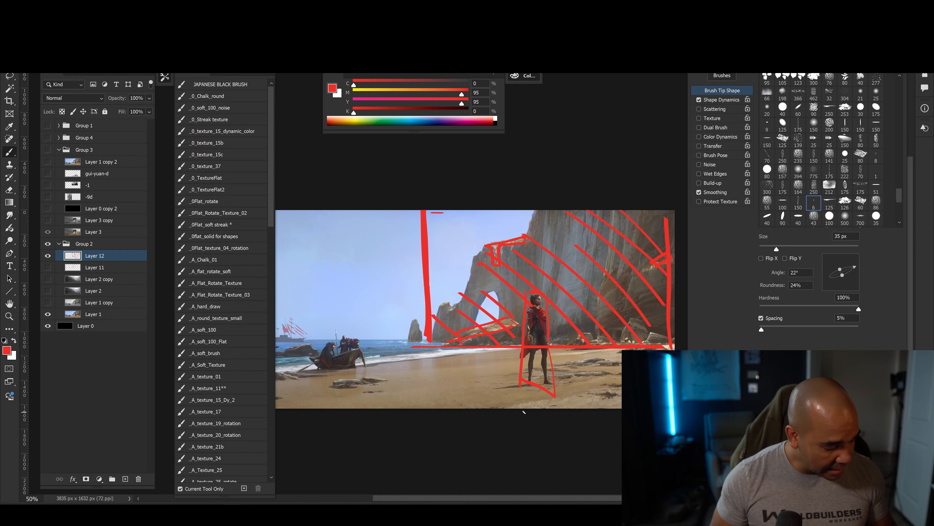
Hide the layer with the cliff and figure marks and add a new empty layer at the top of Group 2.
{"action": "left_click", "coordinate": [47, 255]}
{"action": "left_click", "coordinate": [90, 327]}
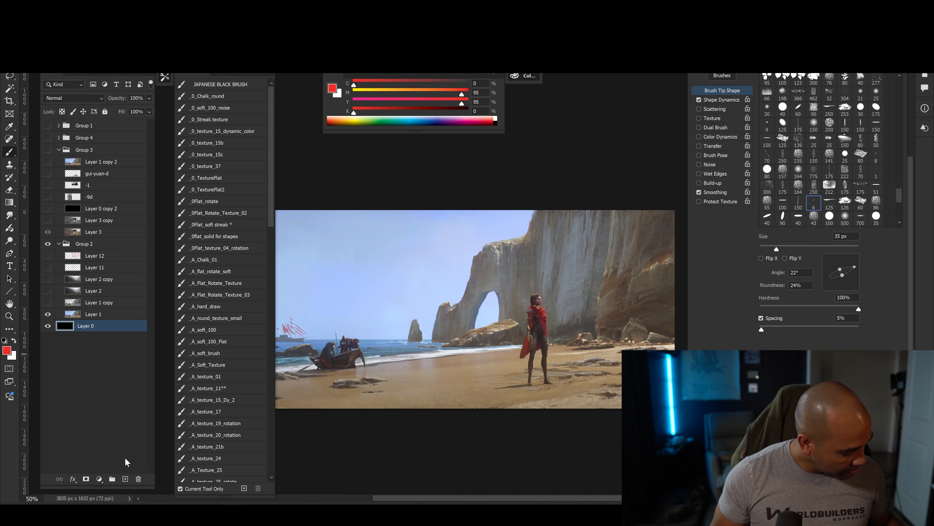
{"action": "left_click", "coordinate": [126, 479]}
{"action": "left_click_drag", "start_coordinate": [94, 325], "coordinate": [94, 257]}
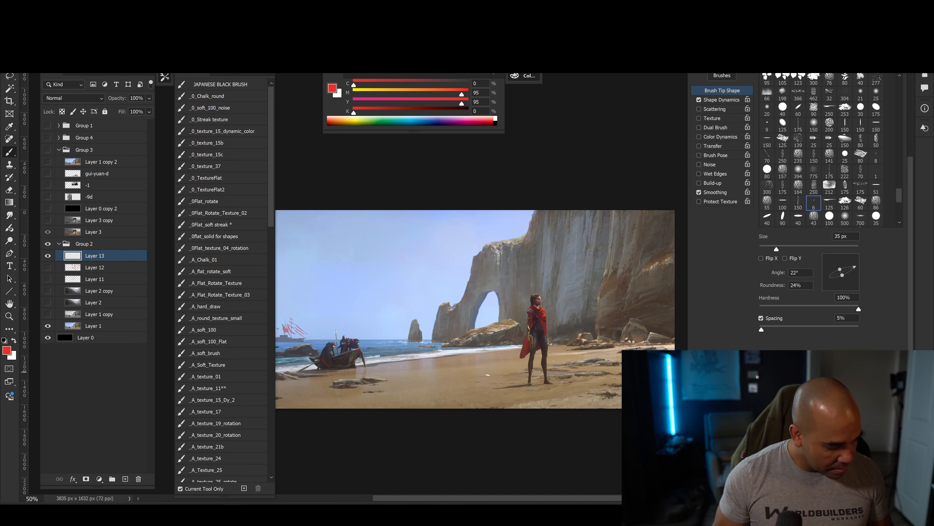
Reduce the brush from 15 to 9 px while marking small red circles on the shaded cliff and a vertical line on the lighter face.
{"action": "key", "text": "ctrl+plus"}
{"action": "left_click_drag", "start_coordinate": [489, 374], "coordinate": [393, 368]}
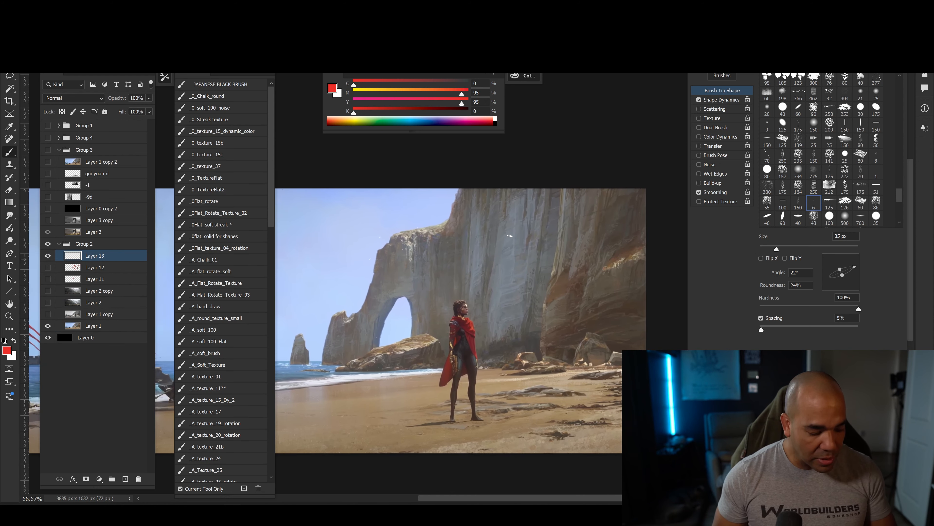
{"action": "scroll", "coordinate": [573, 268], "scroll_direction": "up", "scroll_amount": 2}
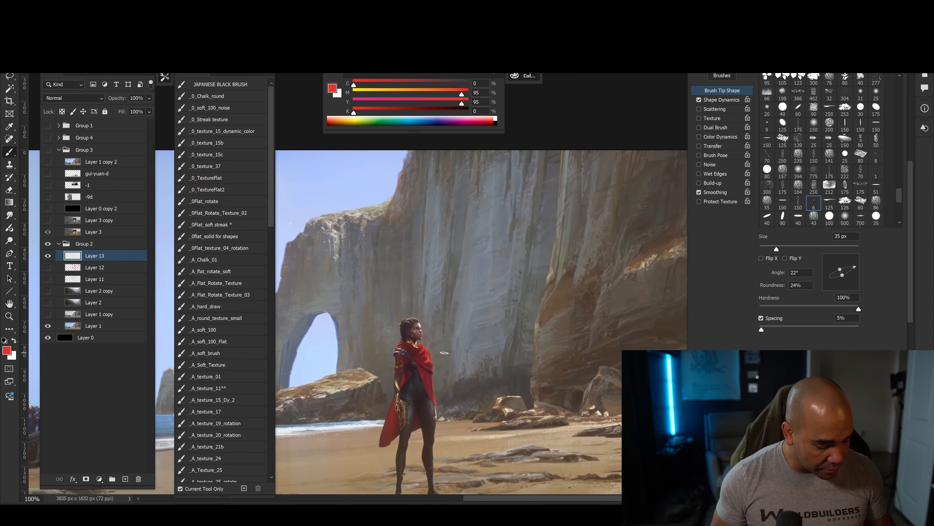
{"action": "key", "text": "bracketleft"}
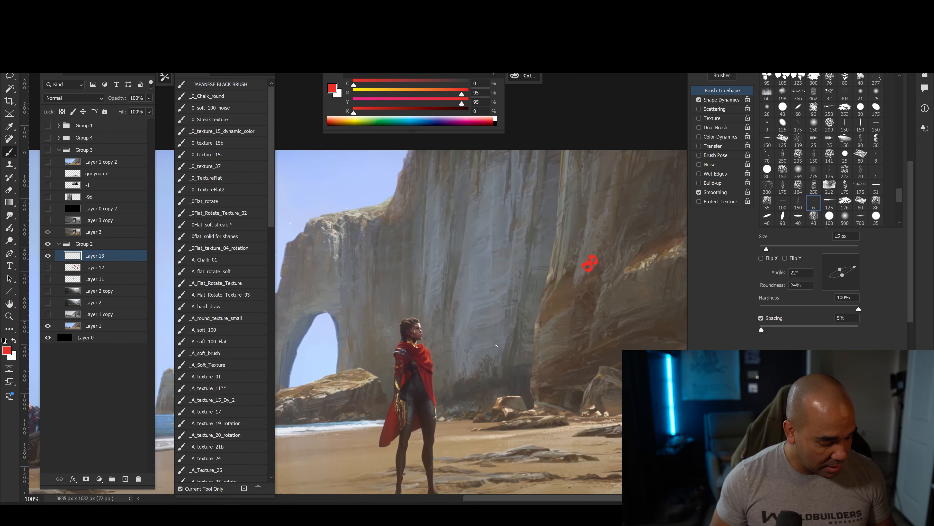
{"action": "left_click_drag", "start_coordinate": [509, 356], "coordinate": [496, 392]}
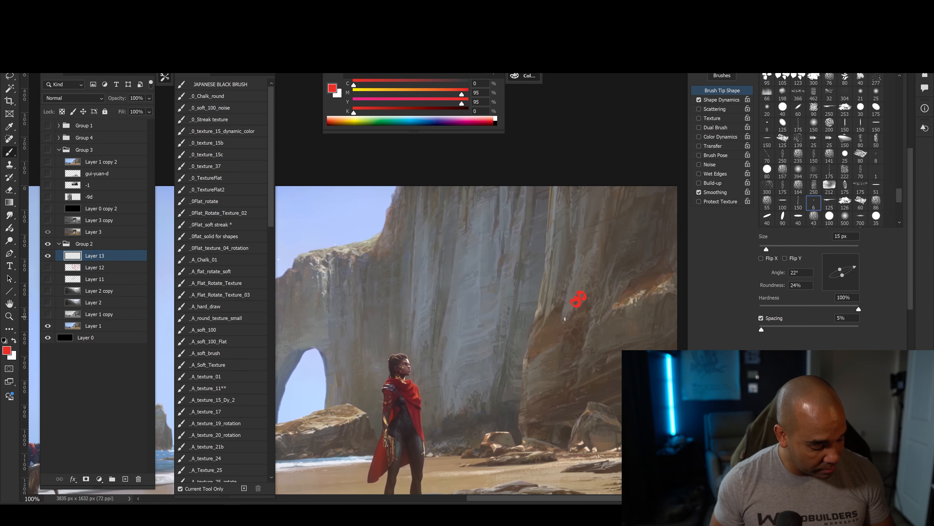
{"action": "key", "text": "bracketleft"}
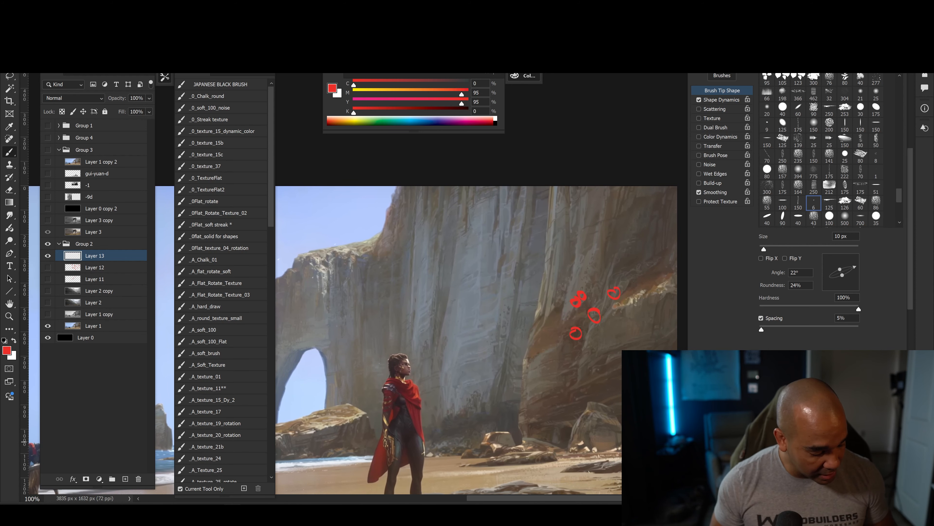
{"action": "left_click_drag", "start_coordinate": [478, 279], "coordinate": [480, 304]}
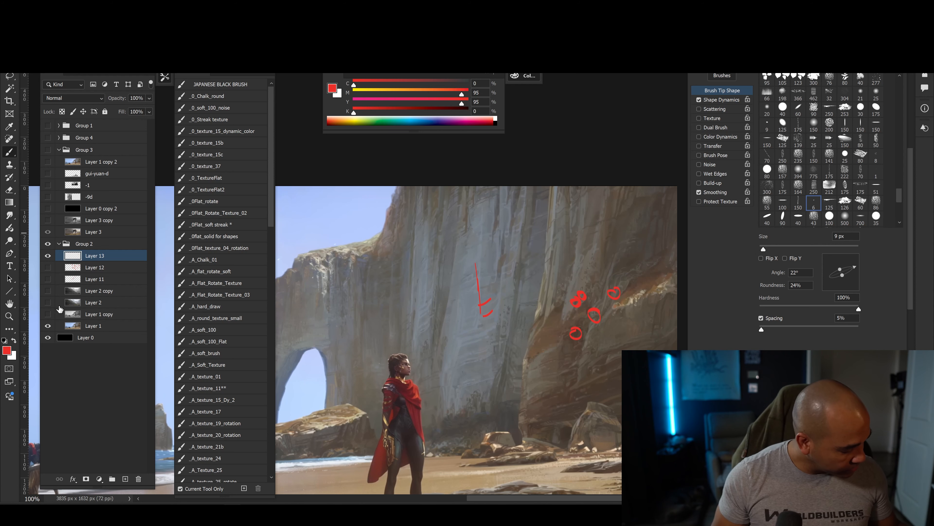
Hide the layer with the circles and show the greyscale copy of the painting, Layer 1 copy, to examine the cliff's values.
{"action": "left_click", "coordinate": [48, 314]}
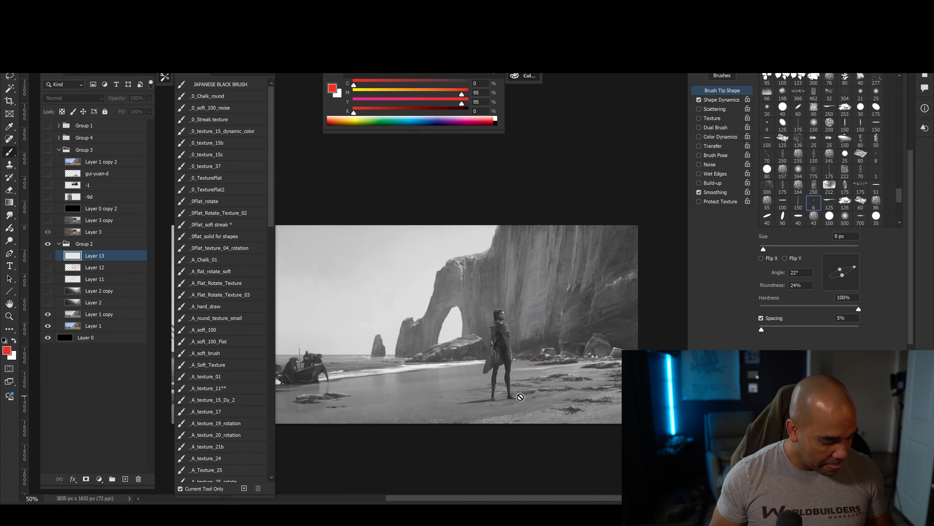
{"action": "key", "text": "ctrl+plus"}
{"action": "key", "text": "ctrl+plus"}
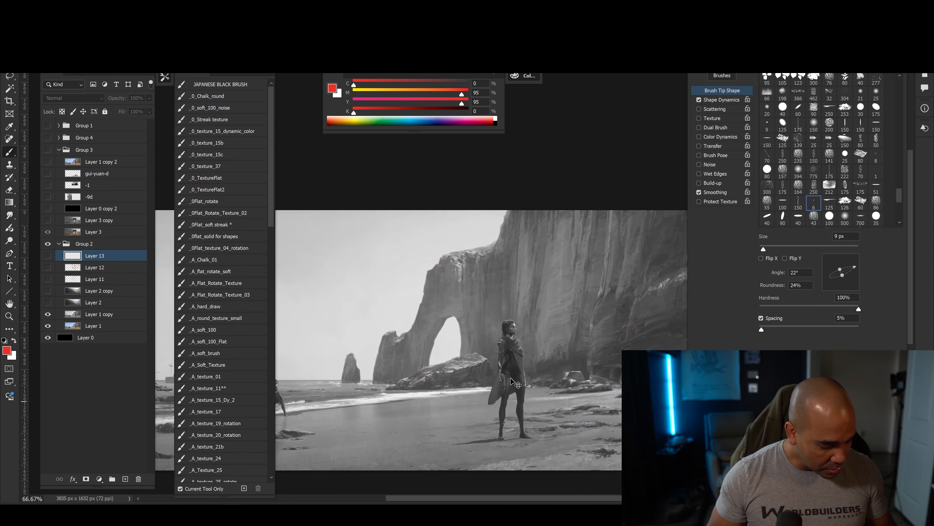
{"action": "left_click_drag", "start_coordinate": [562, 393], "coordinate": [433, 375]}
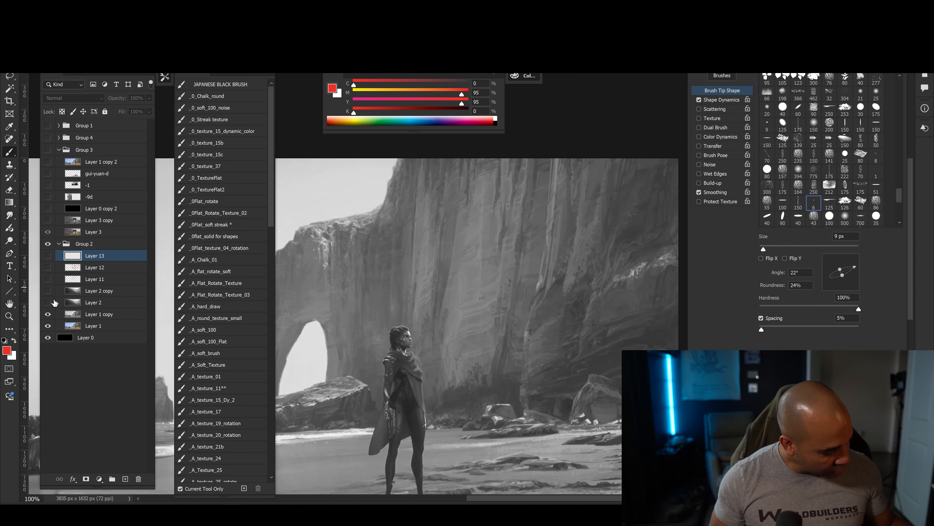
Add a new layer and mark the cliff's value changes with small red strokes and circles using an 8 px brush.
{"action": "left_click", "coordinate": [125, 479]}
{"action": "key", "text": "bracketleft"}
{"action": "left_click_drag", "start_coordinate": [581, 232], "coordinate": [584, 249]}
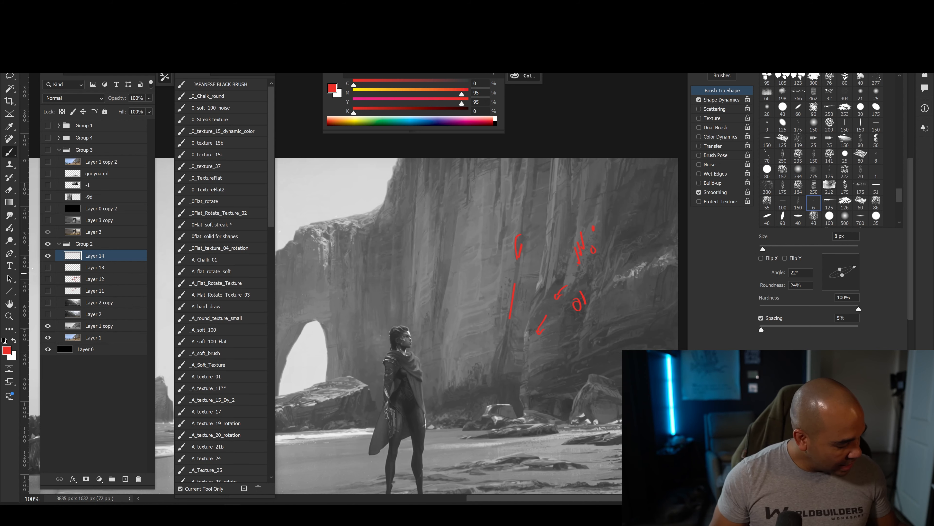
Hide the layer with the newest red marks and examine the greyscale painting, overall and close up around the cliff.
{"action": "left_click", "coordinate": [49, 256]}
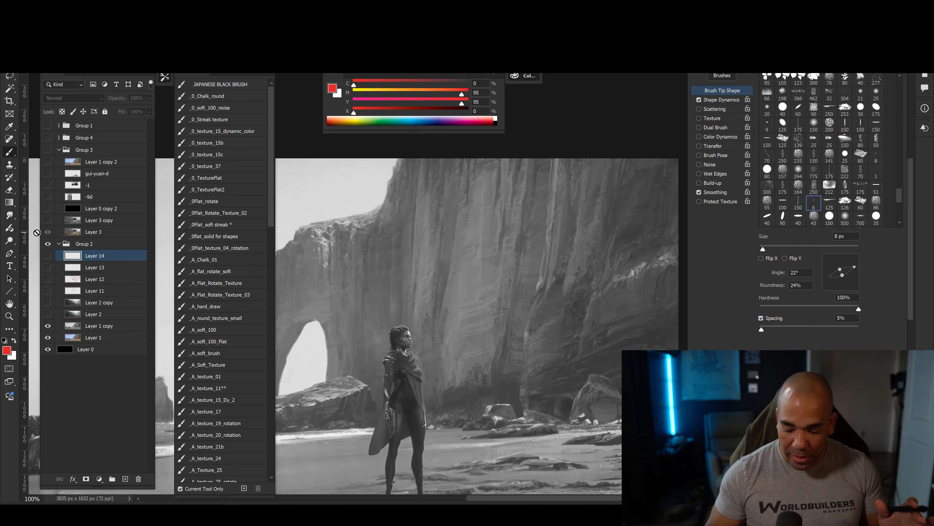
{"action": "key", "text": "ctrl+minus"}
{"action": "key", "text": "ctrl+minus"}
{"action": "left_click_drag", "start_coordinate": [432, 369], "coordinate": [467, 341]}
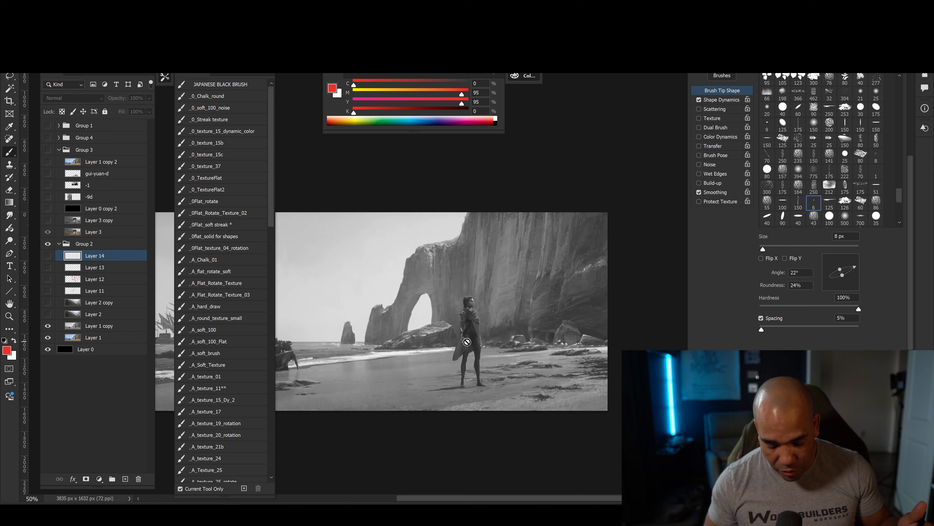
{"action": "scroll", "coordinate": [467, 342], "scroll_direction": "up", "scroll_amount": 3}
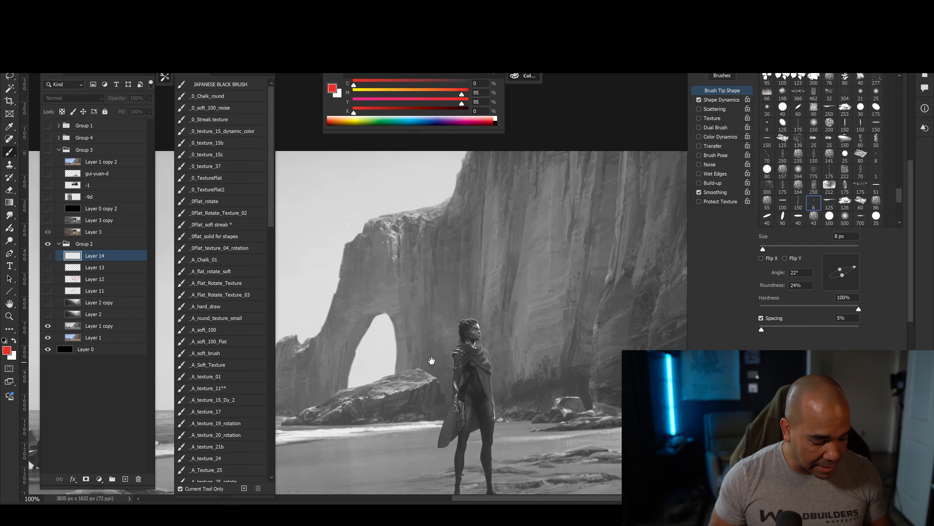
{"action": "left_click_drag", "start_coordinate": [485, 376], "coordinate": [438, 392]}
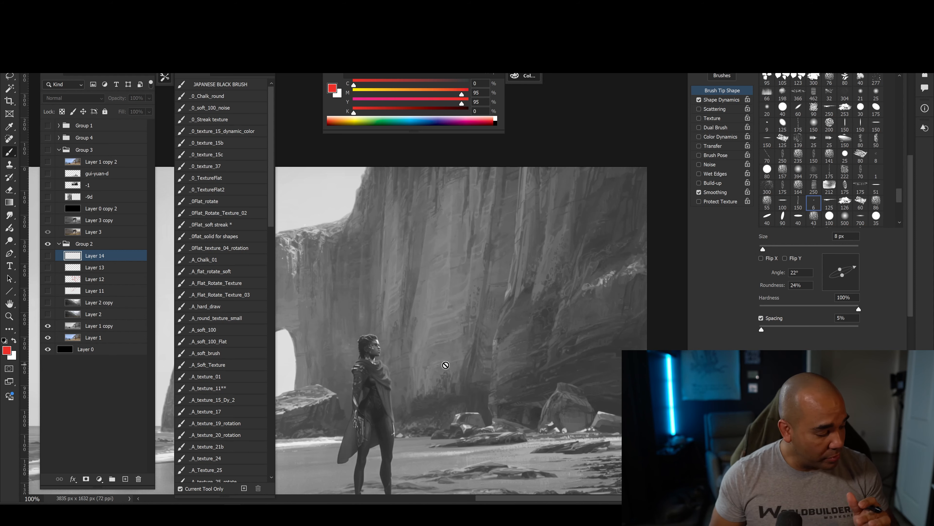
Select the greyscale copy layer and set the colour controls to Grayscale Slider.
{"action": "left_click", "coordinate": [79, 326]}
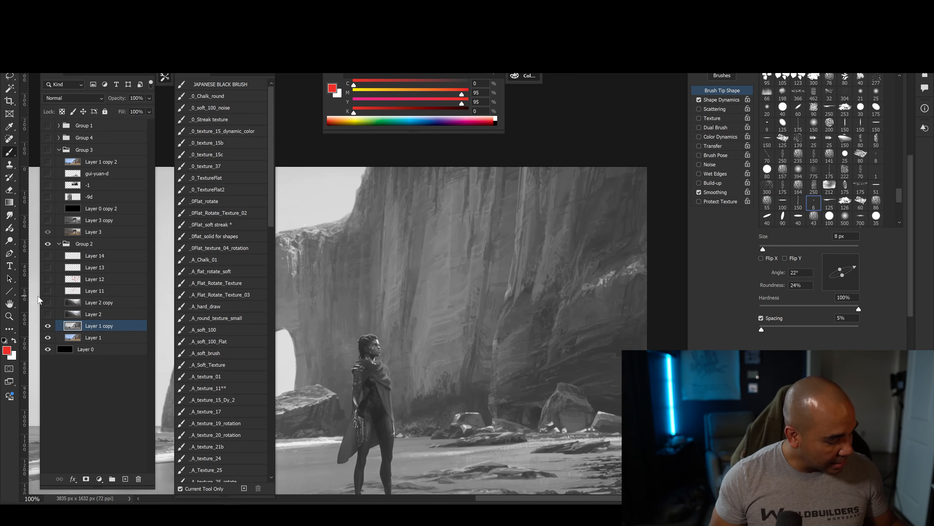
{"action": "left_click", "coordinate": [496, 76]}
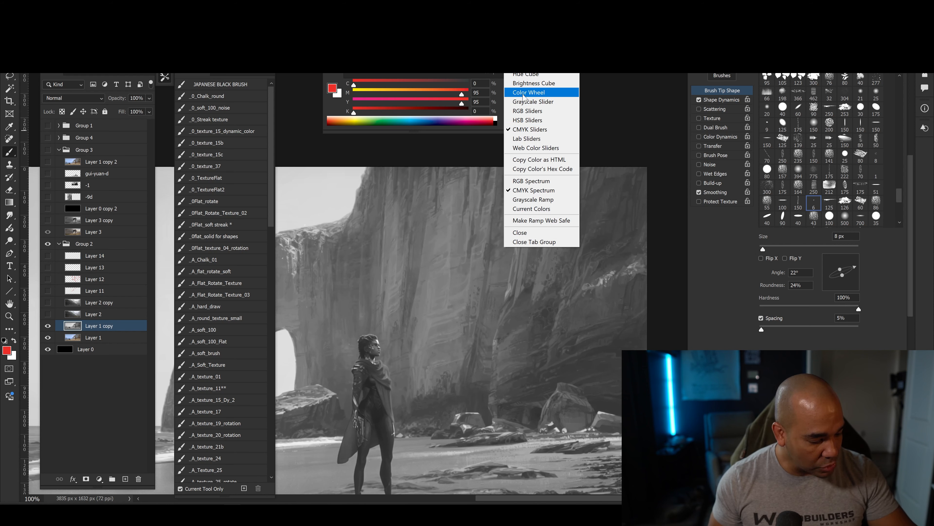
{"action": "left_click", "coordinate": [522, 104]}
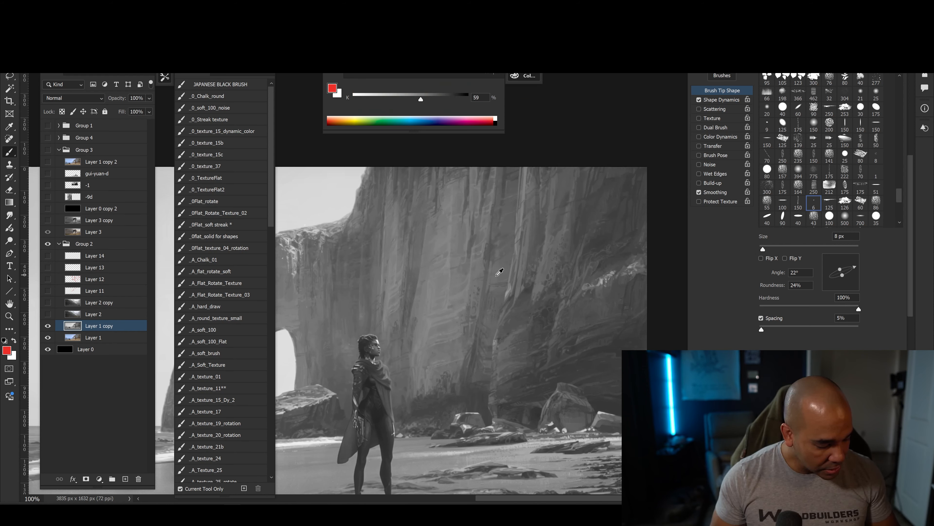
Sample greys across the light and dark streaks of the cliff face to compare their values on the greyscale slider.
{"action": "left_click_drag", "start_coordinate": [475, 272], "coordinate": [536, 262]}
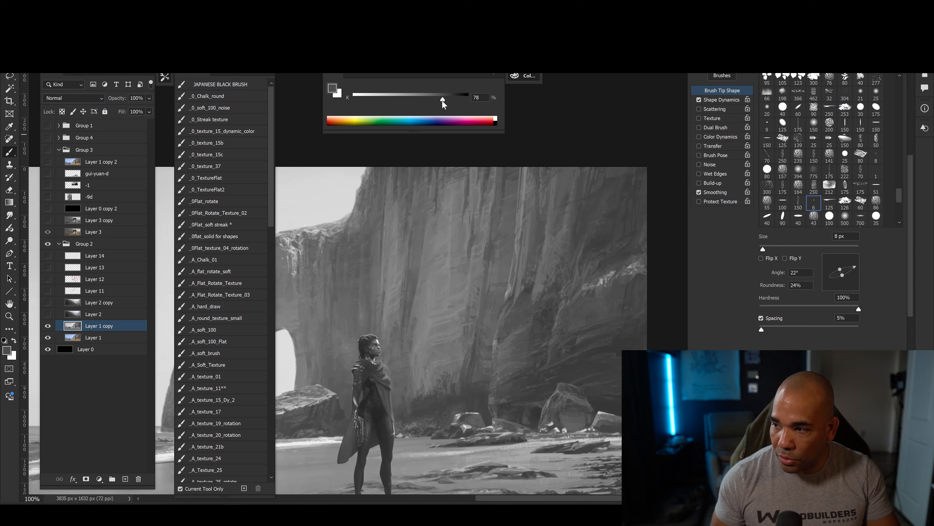
{"action": "mouse_move", "coordinate": [442, 100]}
{"action": "left_mouse_down"}
{"action": "mouse_move", "coordinate": [378, 99]}
{"action": "mouse_move", "coordinate": [459, 102]}
{"action": "mouse_move", "coordinate": [378, 101]}
{"action": "mouse_move", "coordinate": [431, 101]}
{"action": "left_mouse_up"}
{"action": "left_click_drag", "start_coordinate": [505, 253], "coordinate": [480, 251]}
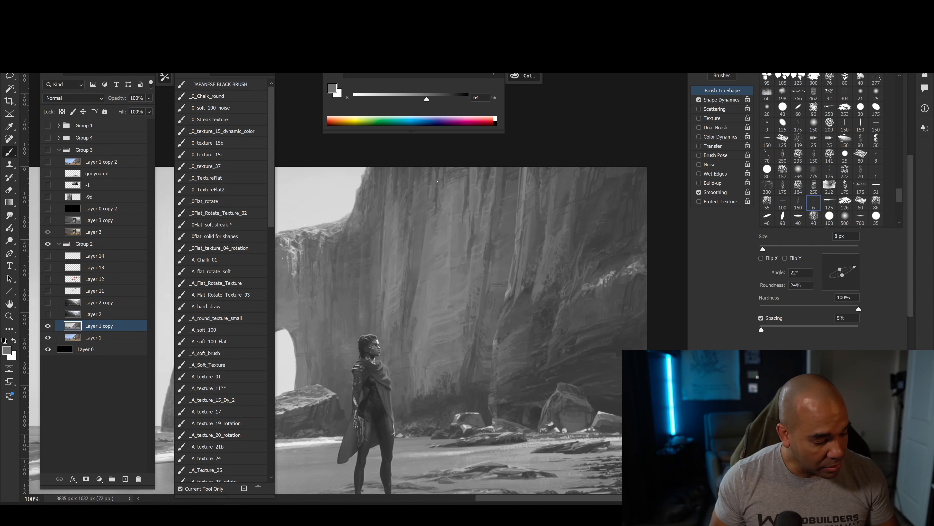
{"action": "mouse_move", "coordinate": [426, 99]}
{"action": "left_mouse_down"}
{"action": "mouse_move", "coordinate": [385, 98]}
{"action": "mouse_move", "coordinate": [444, 99]}
{"action": "left_mouse_up"}
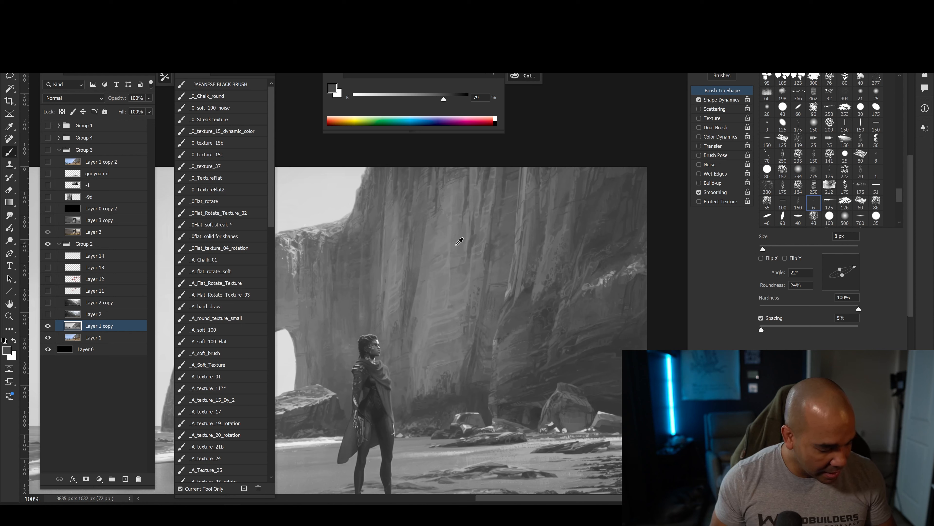
{"action": "left_click_drag", "start_coordinate": [459, 241], "coordinate": [514, 250]}
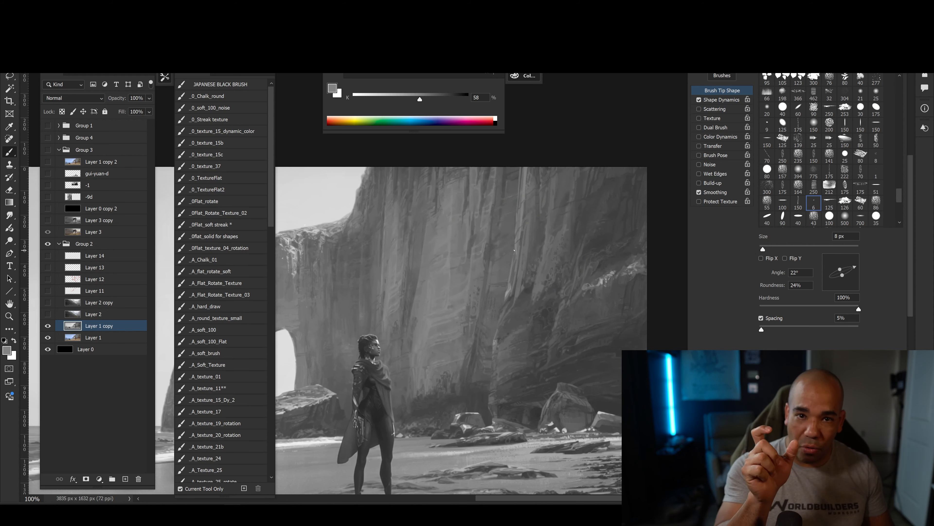
{"action": "left_click", "coordinate": [457, 252]}
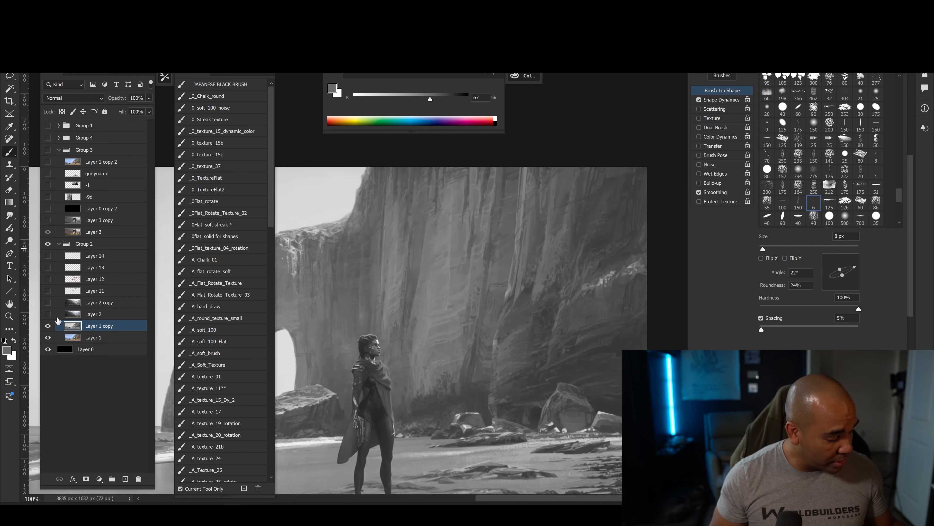
Hide the greyscale copy and sample the coloured cliff's lit edge with the colour controls set to CMYK Sliders.
{"action": "left_click", "coordinate": [48, 326]}
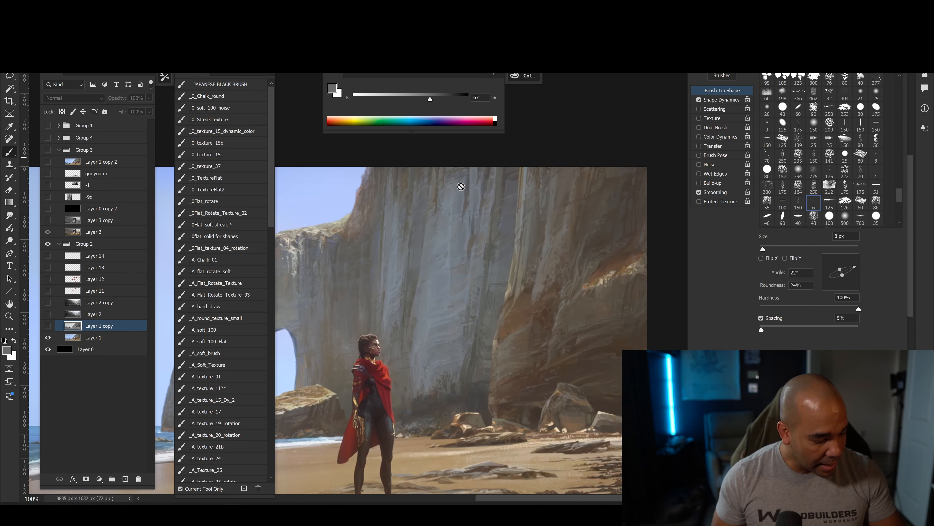
{"action": "left_click", "coordinate": [493, 77]}
{"action": "left_click", "coordinate": [530, 76]}
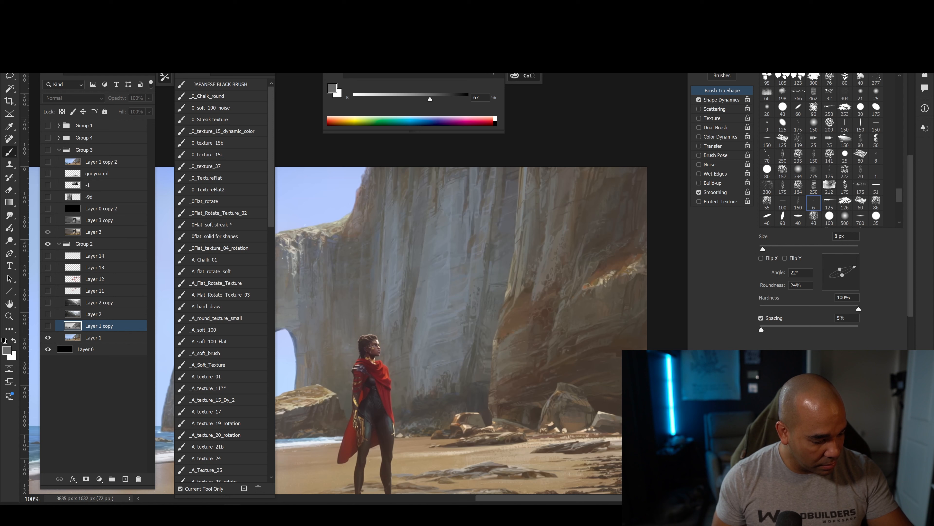
{"action": "left_click", "coordinate": [488, 74]}
{"action": "left_click", "coordinate": [526, 75]}
{"action": "left_click", "coordinate": [494, 74]}
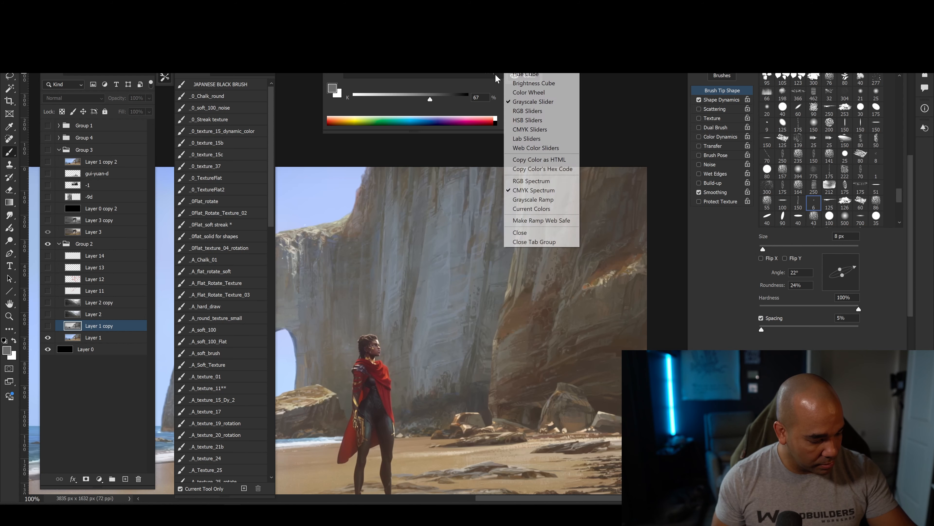
{"action": "left_click", "coordinate": [530, 129]}
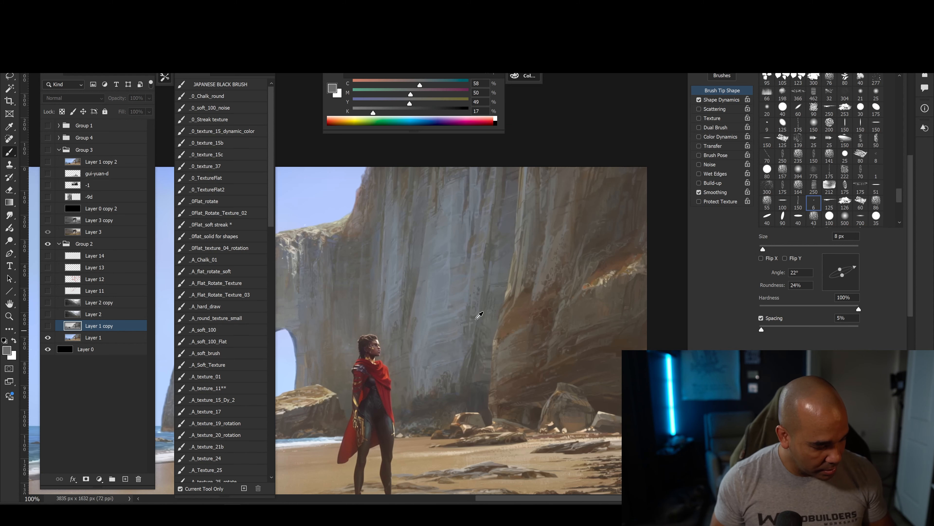
{"action": "left_click", "coordinate": [516, 264], "text": "alt"}
{"action": "mouse_move", "coordinate": [516, 264]}
{"action": "left_mouse_down"}
{"action": "mouse_move", "coordinate": [538, 316]}
{"action": "mouse_move", "coordinate": [534, 245]}
{"action": "mouse_move", "coordinate": [463, 232]}
{"action": "mouse_move", "coordinate": [452, 265]}
{"action": "mouse_move", "coordinate": [536, 280]}
{"action": "mouse_move", "coordinate": [586, 213]}
{"action": "mouse_move", "coordinate": [527, 208]}
{"action": "mouse_move", "coordinate": [476, 288]}
{"action": "mouse_move", "coordinate": [524, 286]}
{"action": "mouse_move", "coordinate": [509, 276]}
{"action": "left_mouse_up"}
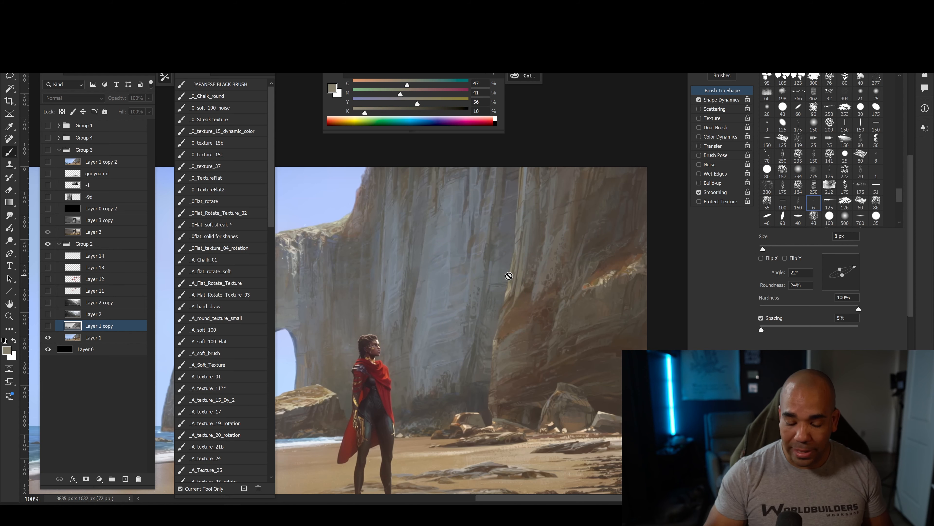
Set the colour controls back to Grayscale Slider and sample values from the pale cliff face to the brown shaded rock.
{"action": "left_click", "coordinate": [504, 75]}
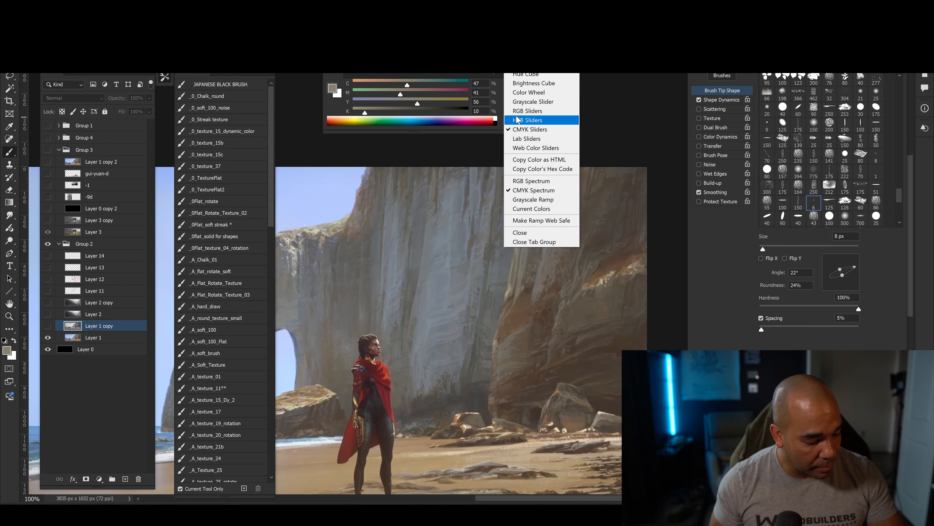
{"action": "left_click", "coordinate": [508, 101]}
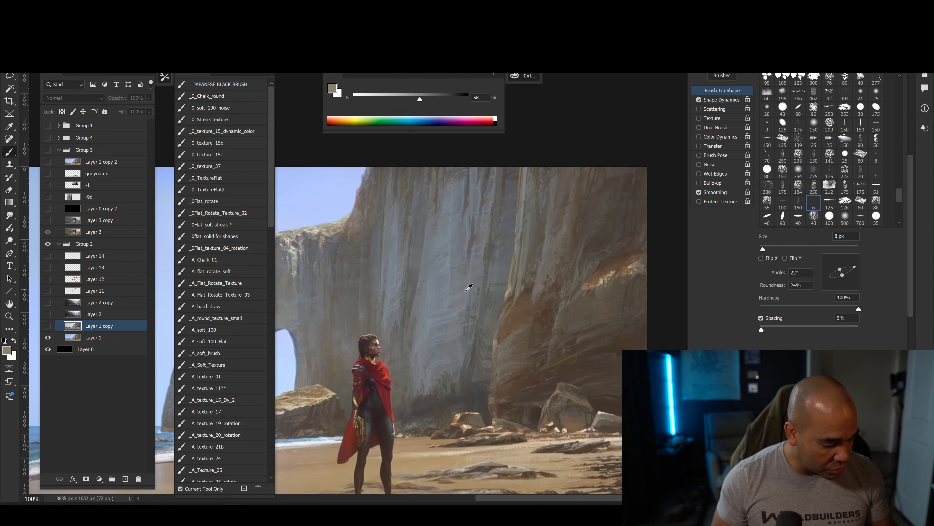
{"action": "left_click_drag", "start_coordinate": [442, 266], "coordinate": [525, 322]}
Review the whole beach painting at 50% and show Layer 2 with the misty mountain valley painting.
{"action": "key", "text": "ctrl+minus"}
{"action": "key", "text": "ctrl+minus"}
{"action": "key", "text": "ctrl+minus"}
{"action": "left_click_drag", "start_coordinate": [384, 398], "coordinate": [515, 397]}
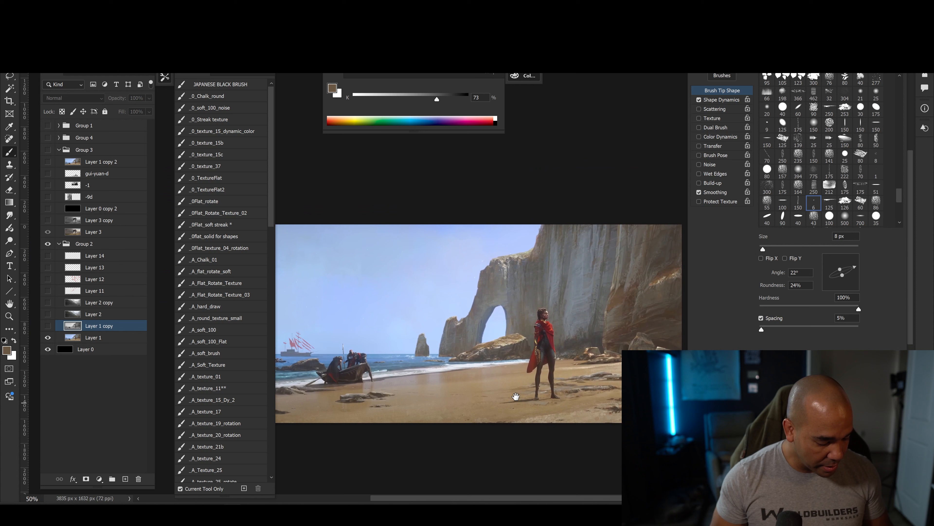
{"action": "left_click_drag", "start_coordinate": [478, 356], "coordinate": [437, 349]}
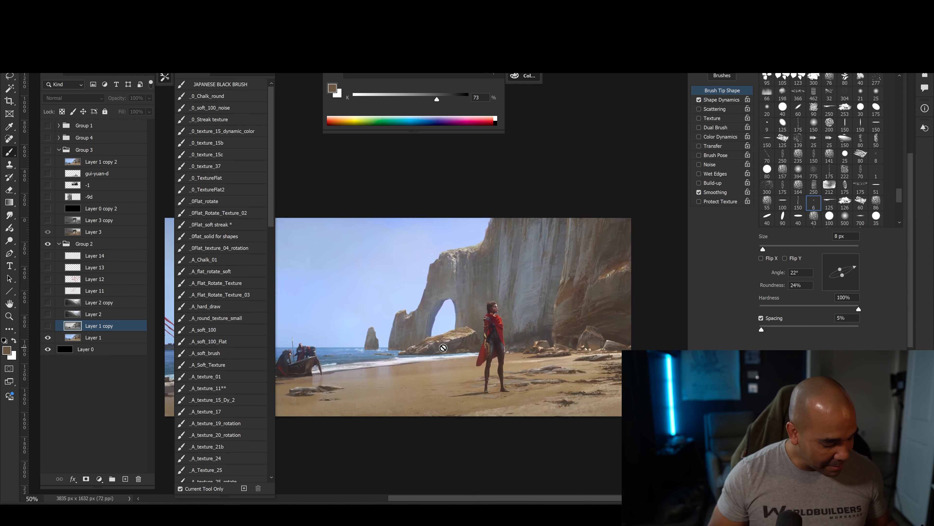
{"action": "left_click_drag", "start_coordinate": [423, 383], "coordinate": [463, 369]}
{"action": "left_click", "coordinate": [48, 313]}
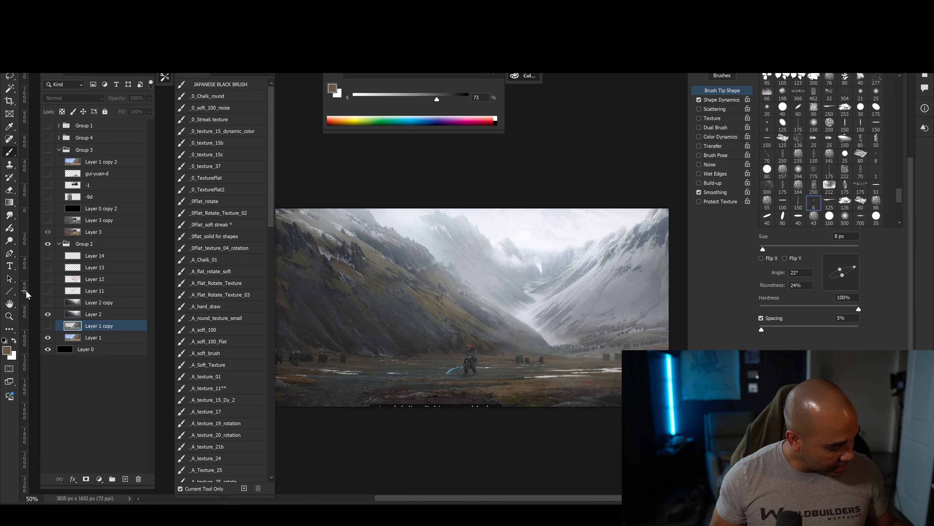
Show Layer 2 and its greyscale copy, Layer 2 copy, and examine the valley painting's values up close and as a whole.
{"action": "left_click", "coordinate": [48, 326]}
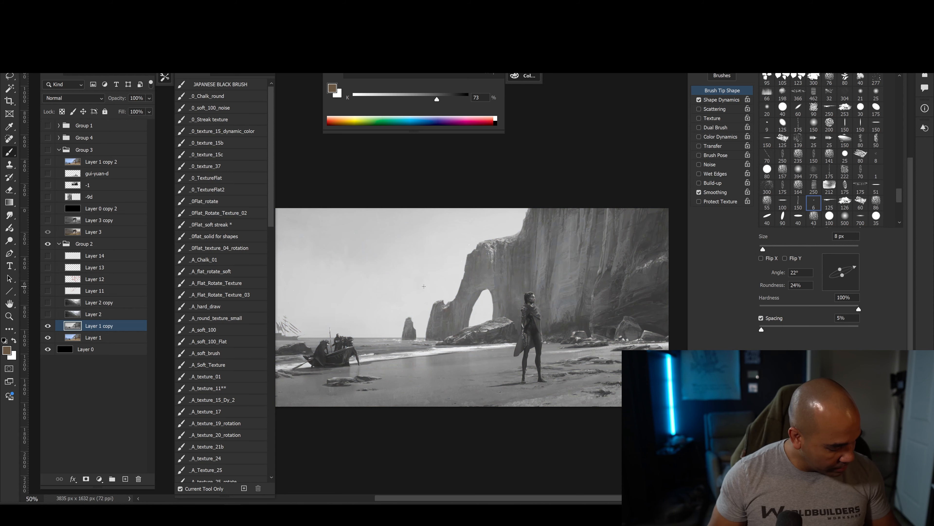
{"action": "mouse_move", "coordinate": [409, 393]}
{"action": "left_mouse_down"}
{"action": "mouse_move", "coordinate": [441, 411]}
{"action": "mouse_move", "coordinate": [427, 390]}
{"action": "left_mouse_up"}
{"action": "left_click", "coordinate": [49, 314]}
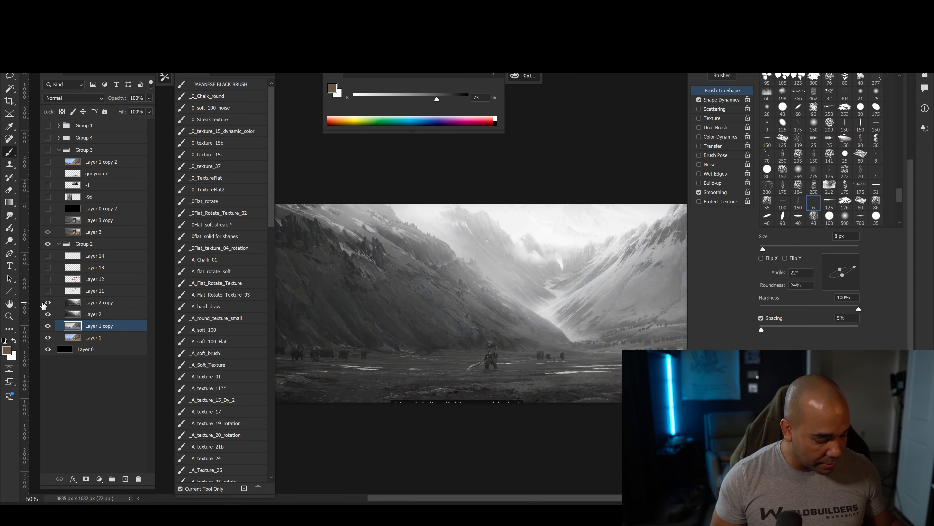
{"action": "key", "text": "ctrl+plus"}
{"action": "key", "text": "ctrl+plus"}
{"action": "left_click_drag", "start_coordinate": [408, 404], "coordinate": [510, 403]}
{"action": "key", "text": "ctrl+minus"}
{"action": "key", "text": "ctrl+minus"}
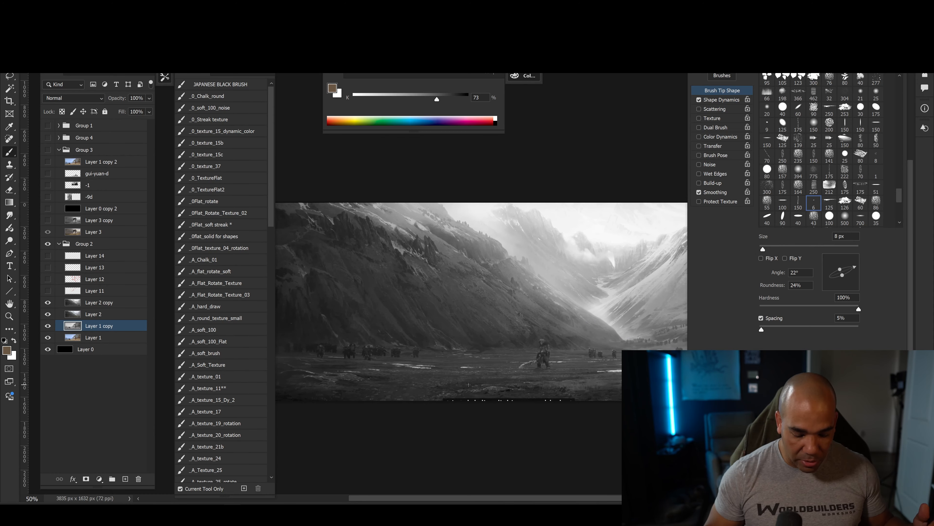
{"action": "mouse_move", "coordinate": [508, 368]}
{"action": "left_mouse_down"}
{"action": "mouse_move", "coordinate": [478, 385]}
{"action": "mouse_move", "coordinate": [434, 385]}
{"action": "left_mouse_up"}
Add a new layer above Layer 14 and ready the brush at 15 px with a red-orange colour.
{"action": "left_click", "coordinate": [87, 258]}
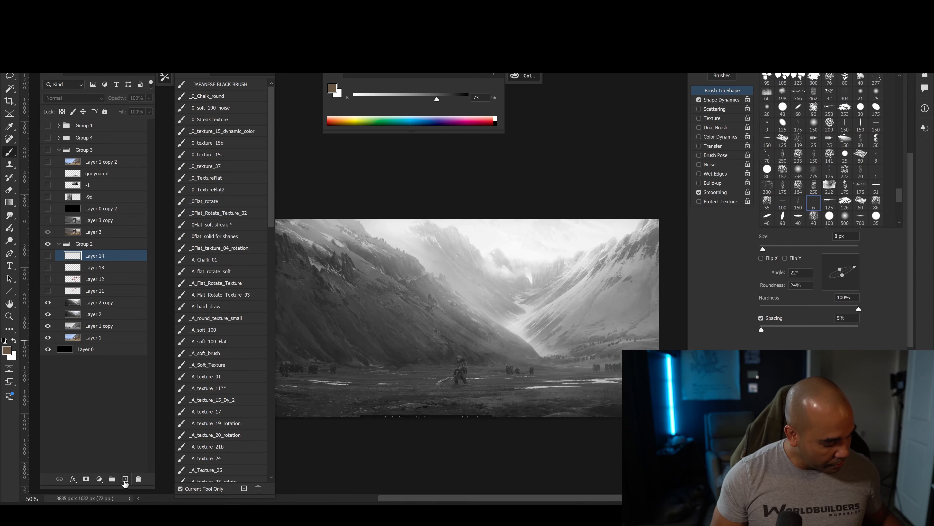
{"action": "left_click", "coordinate": [125, 480]}
{"action": "key", "text": "bracketright"}
{"action": "key", "text": "bracketright"}
{"action": "key", "text": "bracketright"}
{"action": "key", "text": "bracketright"}
{"action": "left_click_drag", "start_coordinate": [530, 252], "coordinate": [541, 270]}
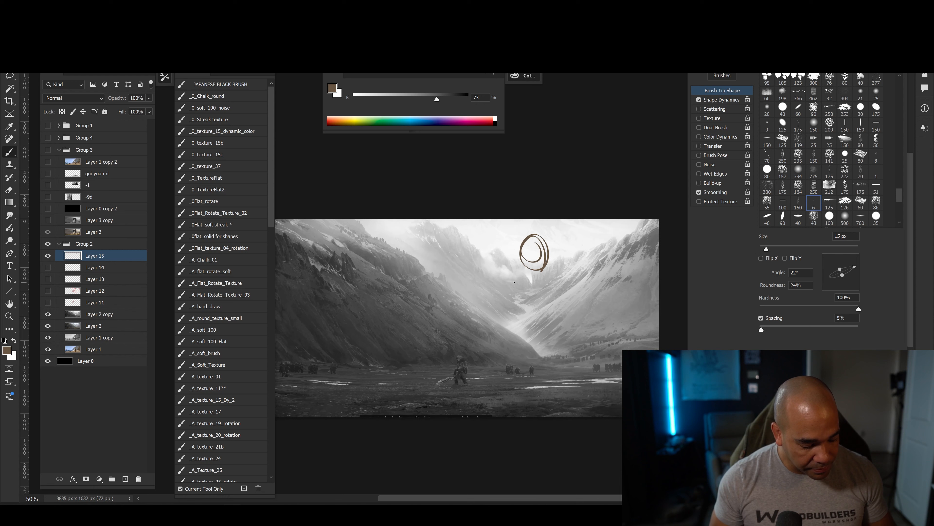
{"action": "key", "text": "ctrl+z"}
{"action": "left_click", "coordinate": [331, 120]}
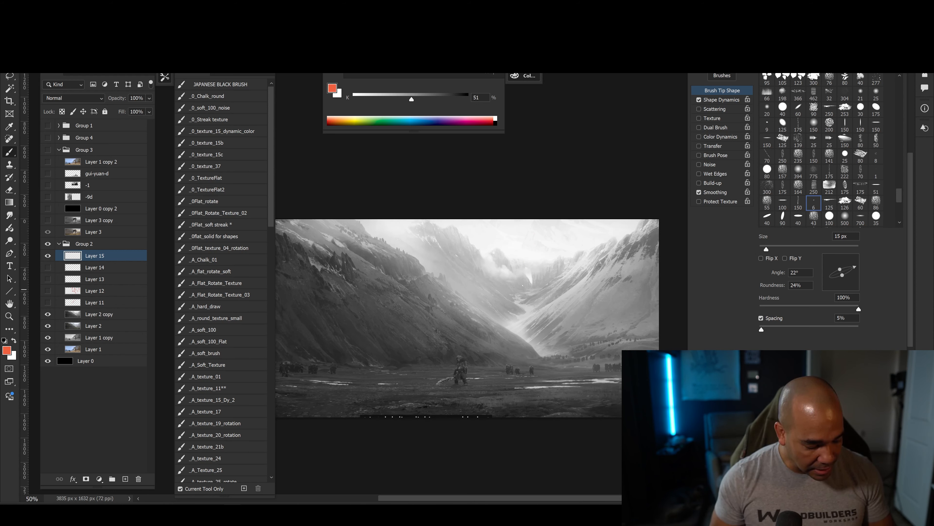
Draw a red double arrow linking the foreground figure to the distant waterfall, a line across the valley floor and a loop around the dark foreground.
{"action": "left_click_drag", "start_coordinate": [521, 294], "coordinate": [472, 364]}
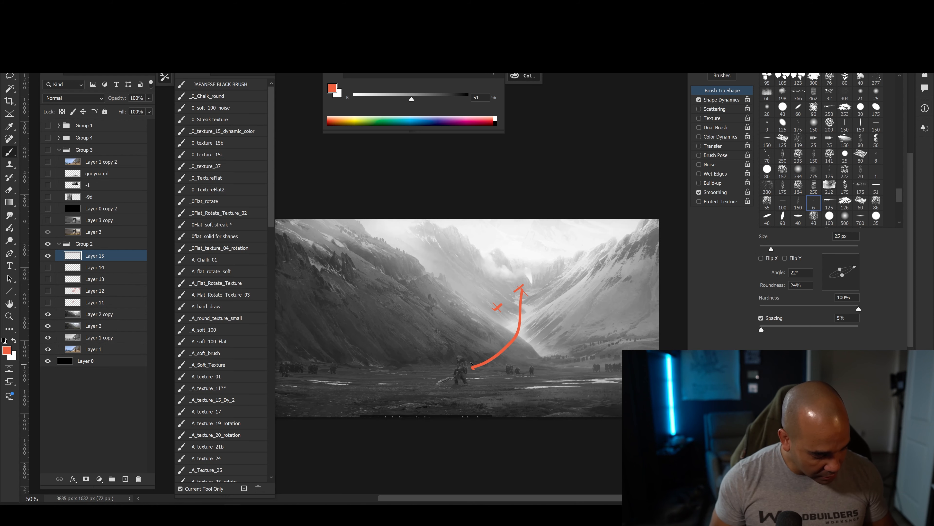
{"action": "left_click_drag", "start_coordinate": [288, 347], "coordinate": [621, 353]}
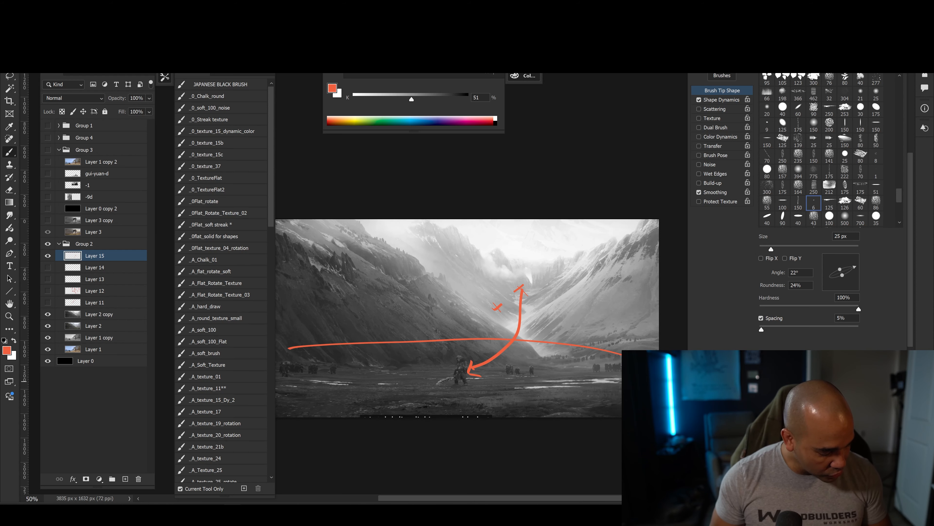
{"action": "left_click_drag", "start_coordinate": [353, 417], "coordinate": [359, 324]}
{"action": "left_click_drag", "start_coordinate": [394, 380], "coordinate": [412, 389]}
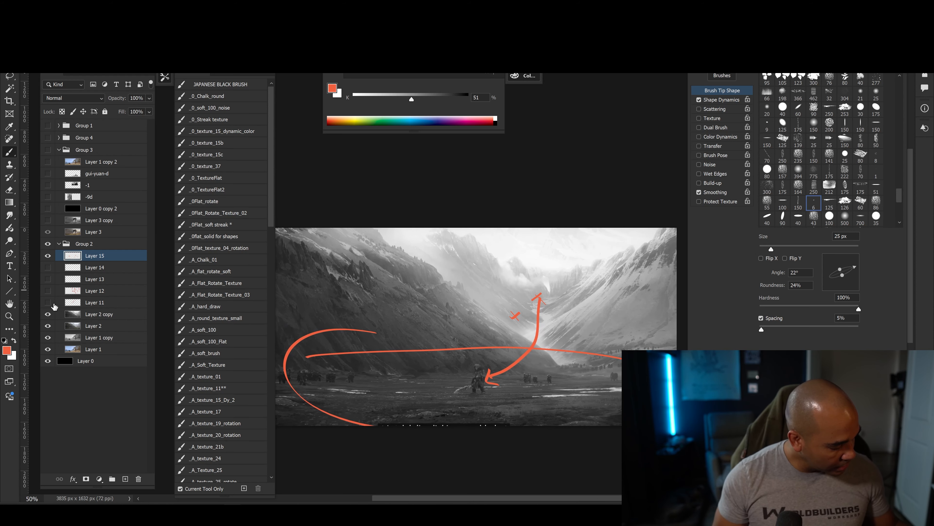
Hide Layer 15 and the greyscale Layer 2 copy, and examine the coloured grassy slope at 100%, briefly checking it against the annotations.
{"action": "left_click", "coordinate": [48, 256]}
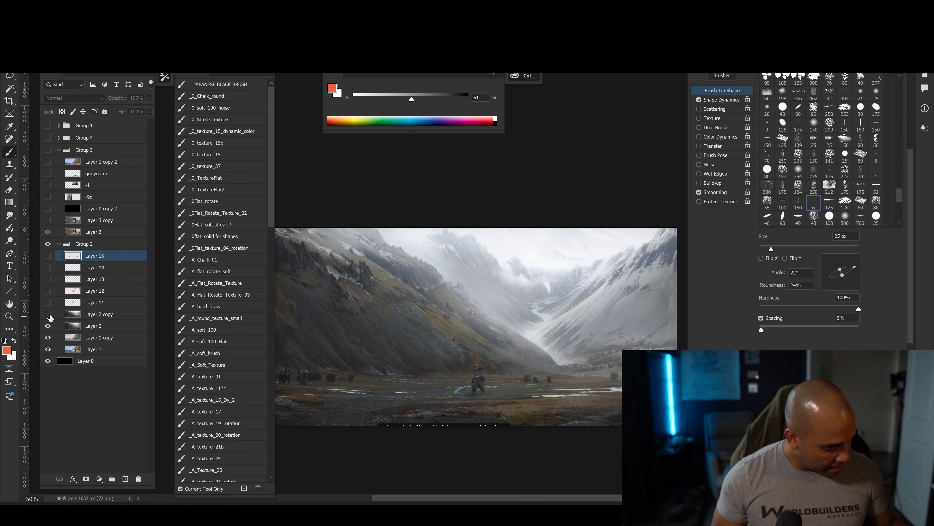
{"action": "left_click", "coordinate": [48, 314]}
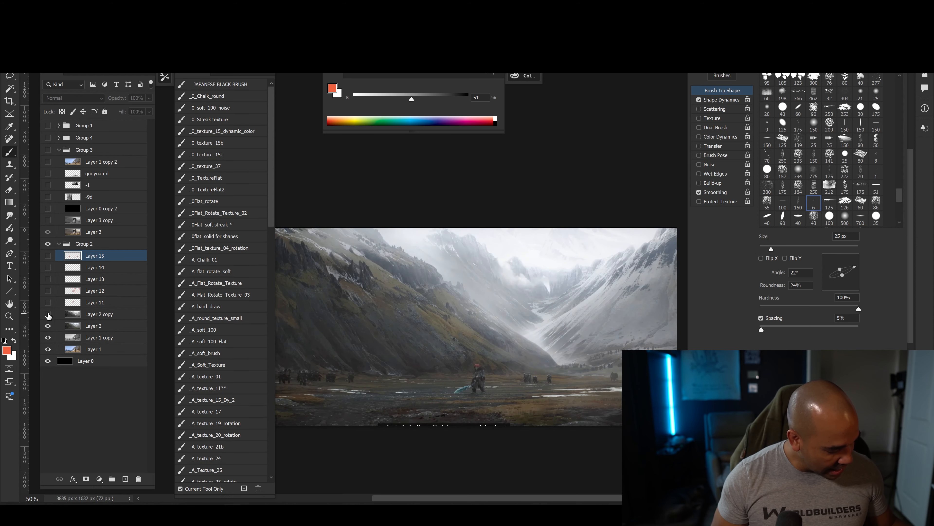
{"action": "key", "text": "ctrl+plus"}
{"action": "left_click_drag", "start_coordinate": [370, 421], "coordinate": [417, 401]}
{"action": "key", "text": "ctrl+plus"}
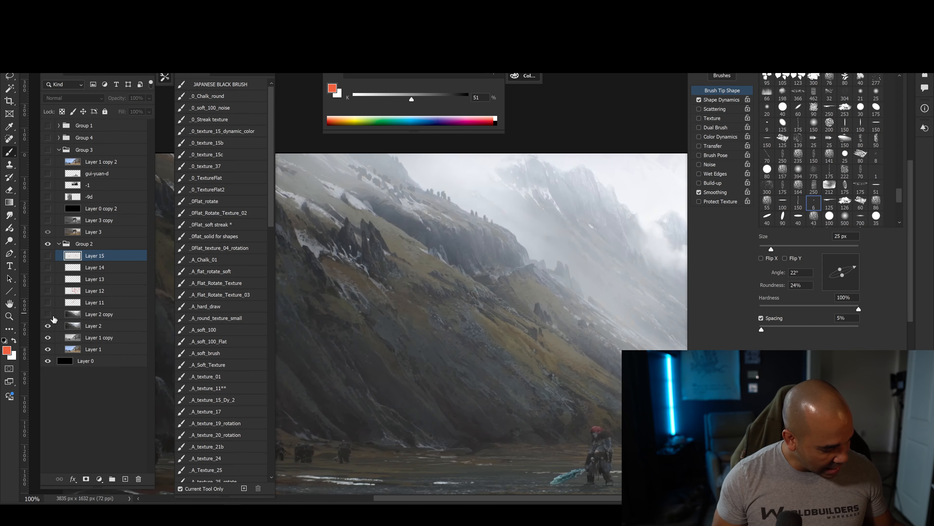
{"action": "left_click", "coordinate": [48, 255]}
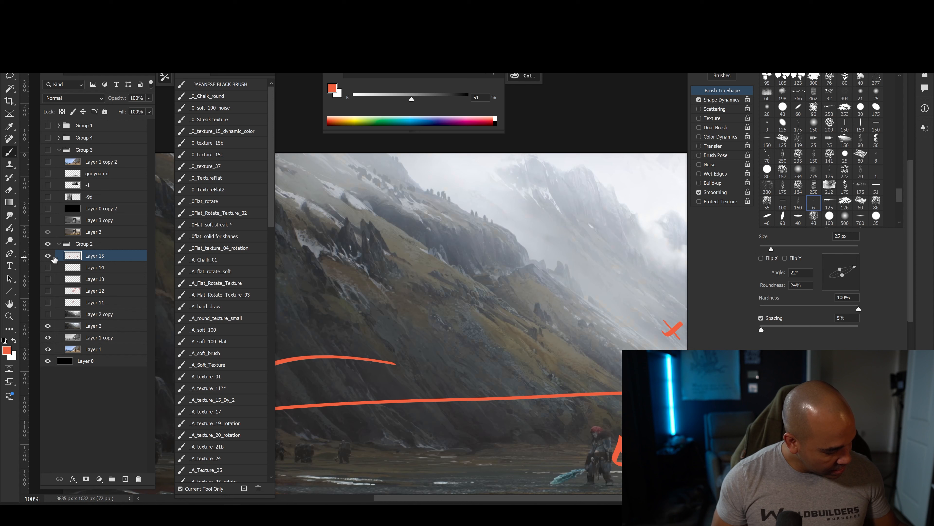
{"action": "left_click", "coordinate": [48, 256]}
On a new layer, outline a patch of the grassy slope in red at 15 px with two crosses inside, and hide that layer.
{"action": "left_click", "coordinate": [125, 478]}
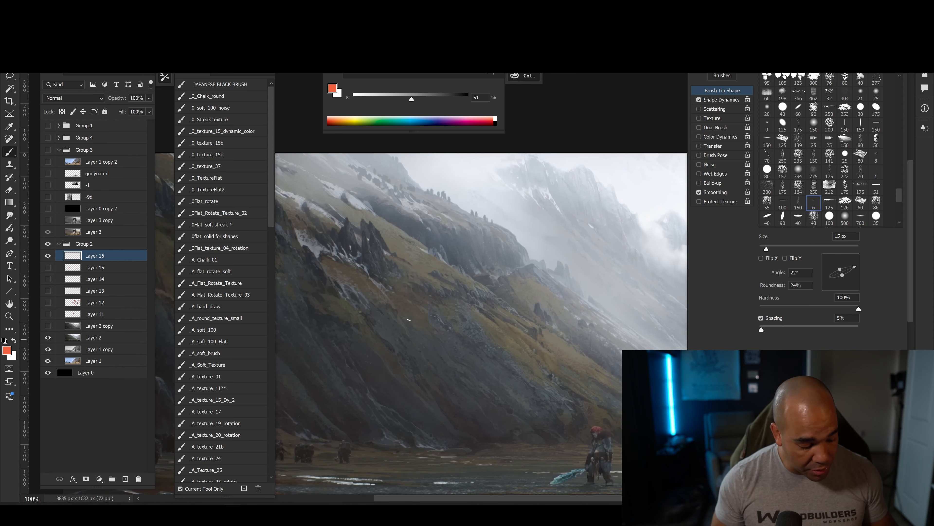
{"action": "mouse_move", "coordinate": [473, 282]}
{"action": "left_mouse_down"}
{"action": "mouse_move", "coordinate": [412, 357]}
{"action": "mouse_move", "coordinate": [389, 245]}
{"action": "left_mouse_up"}
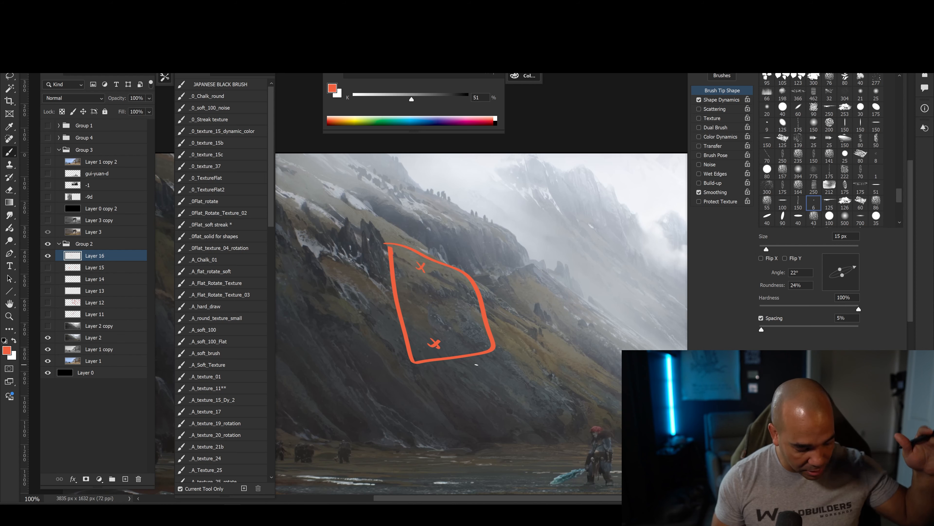
{"action": "left_click", "coordinate": [48, 256]}
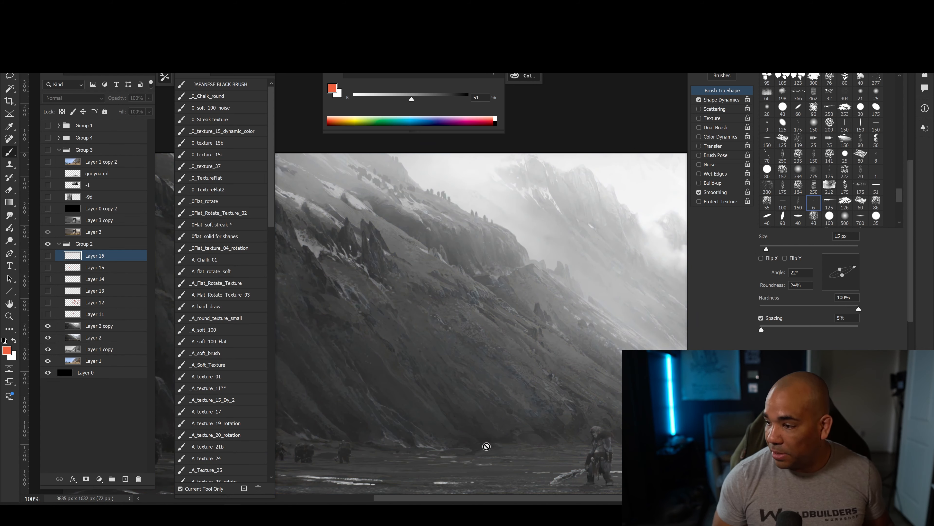
Toggle Layer 2 copy to compare the valley painting in colour and greyscale, first at 100% and again at 50%.
{"action": "left_click", "coordinate": [50, 326]}
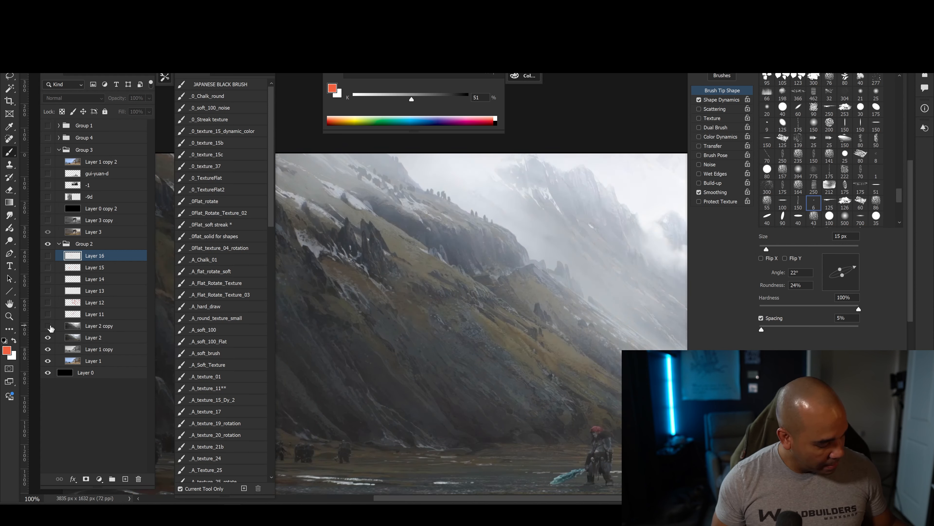
{"action": "left_click", "coordinate": [50, 326]}
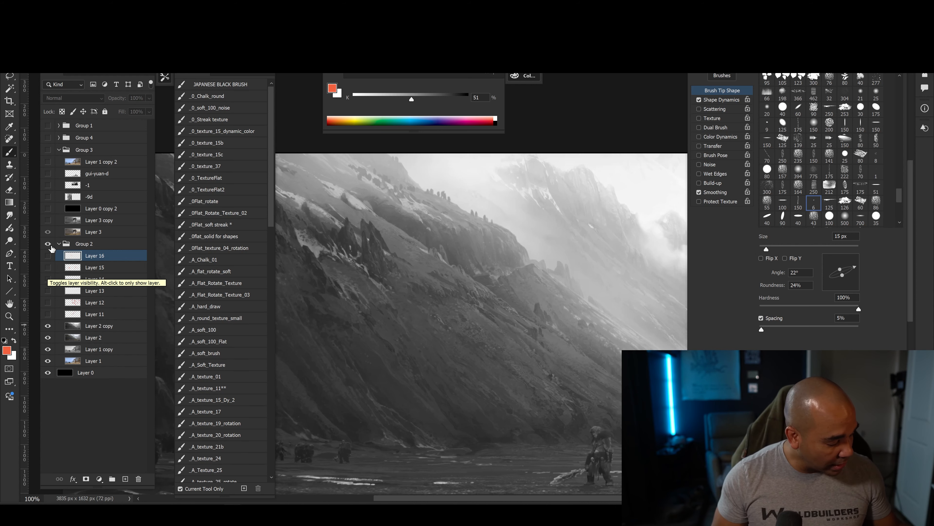
{"action": "key", "text": "ctrl+minus"}
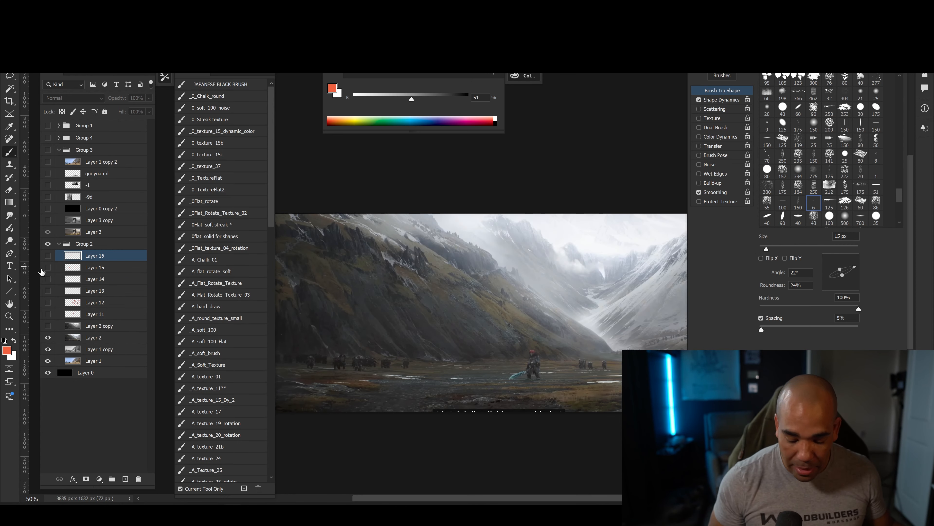
{"action": "left_click_drag", "start_coordinate": [433, 402], "coordinate": [391, 388]}
{"action": "left_click", "coordinate": [48, 326]}
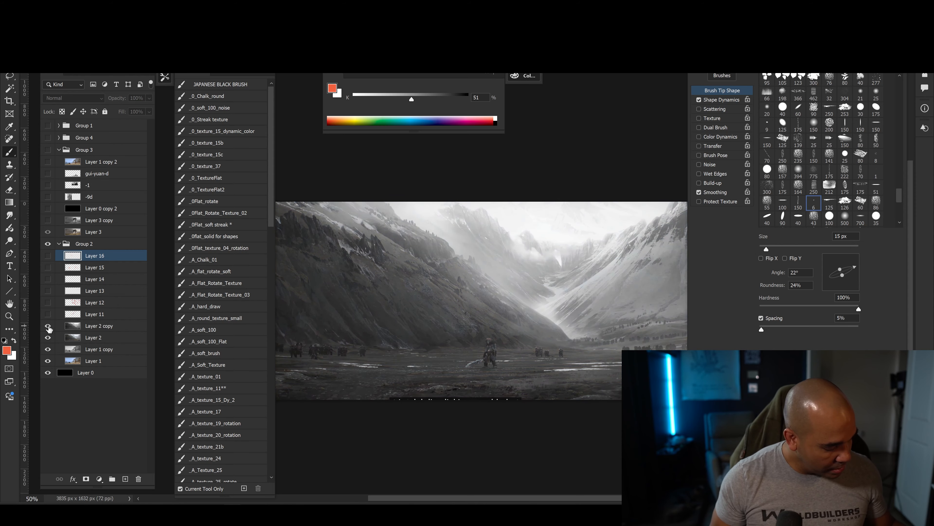
{"action": "left_click", "coordinate": [49, 327]}
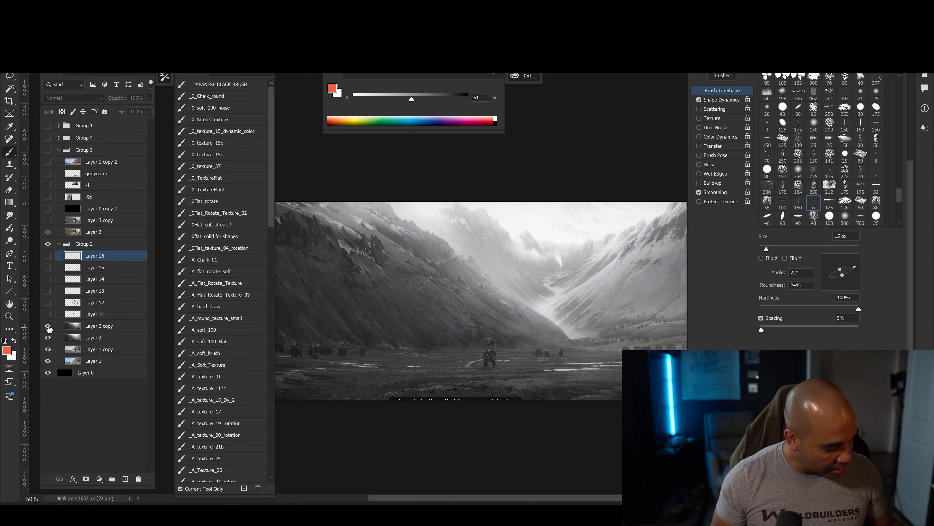
Hide Layer 2 copy, Layer 2 and Layer 1 copy to reveal the coloured beach painting, and collapse Group 2.
{"action": "left_click_drag", "start_coordinate": [48, 326], "coordinate": [48, 338]}
{"action": "left_click", "coordinate": [48, 349]}
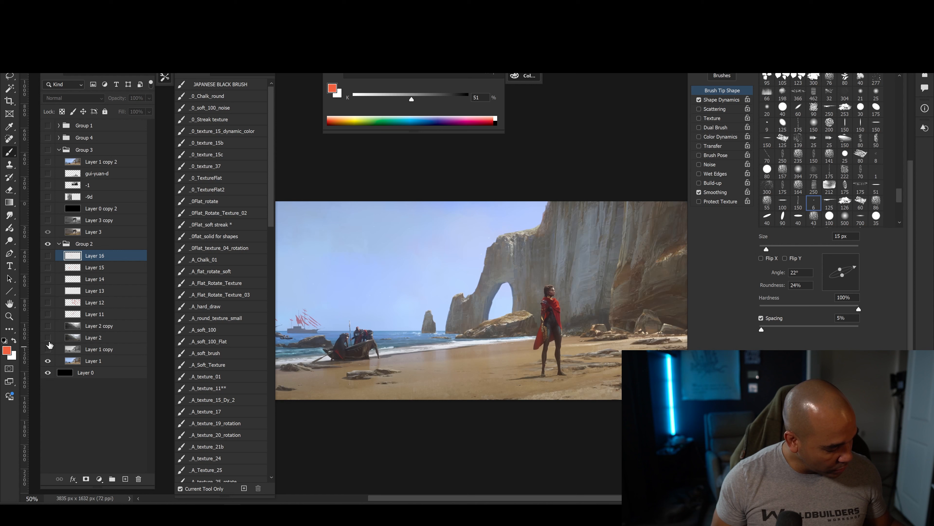
{"action": "left_click", "coordinate": [48, 327]}
{"action": "left_click", "coordinate": [49, 326]}
{"action": "left_click", "coordinate": [58, 244]}
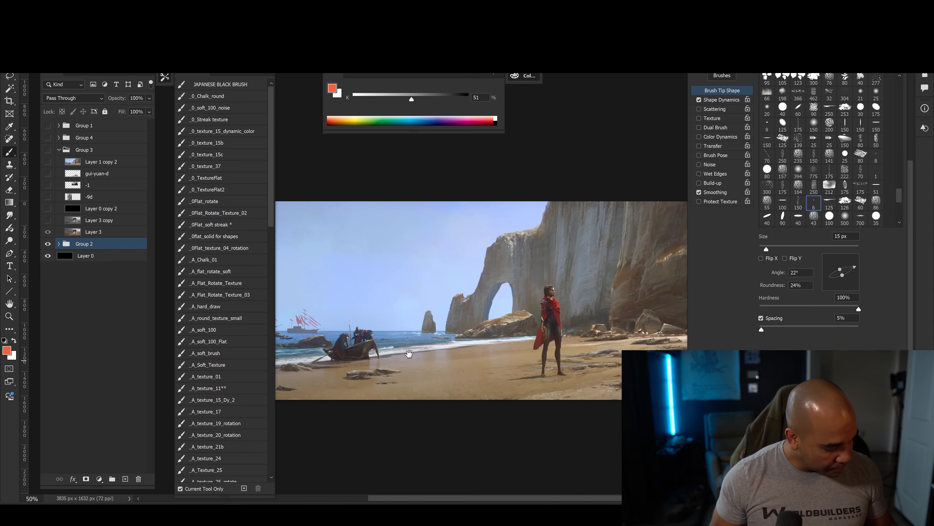
Show Group 3 to bring up the painting of the giant stone gate.
{"action": "left_click_drag", "start_coordinate": [445, 352], "coordinate": [398, 399]}
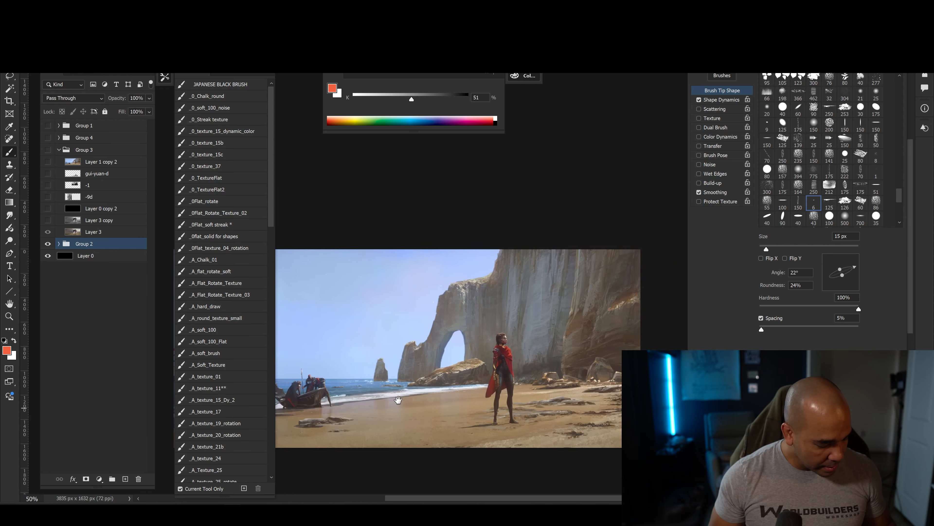
{"action": "left_click", "coordinate": [48, 150]}
{"action": "mouse_move", "coordinate": [443, 405]}
{"action": "left_mouse_down"}
{"action": "mouse_move", "coordinate": [472, 379]}
{"action": "mouse_move", "coordinate": [406, 399]}
{"action": "mouse_move", "coordinate": [452, 411]}
{"action": "left_mouse_up"}
Toggle Layer 3 copy to compare the stone gate painting's greyscale values with its colours.
{"action": "left_click", "coordinate": [48, 220]}
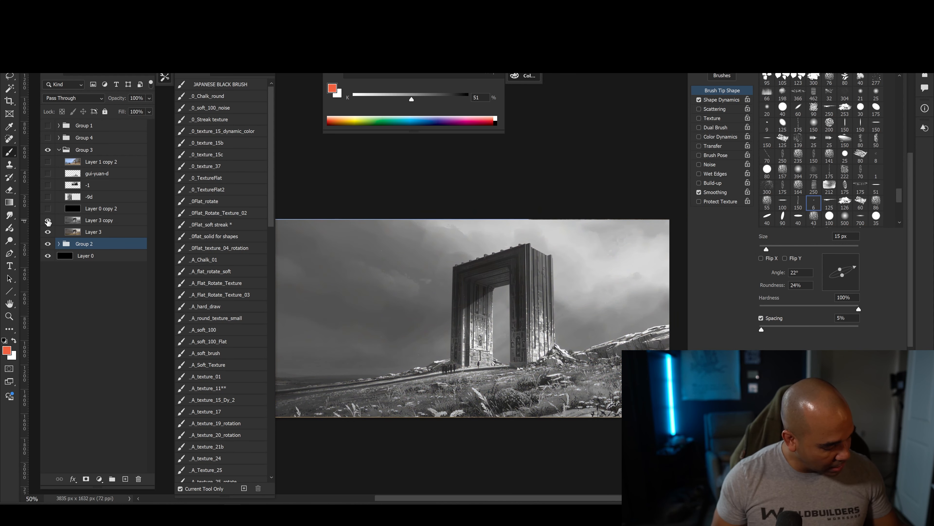
{"action": "left_click", "coordinate": [48, 220]}
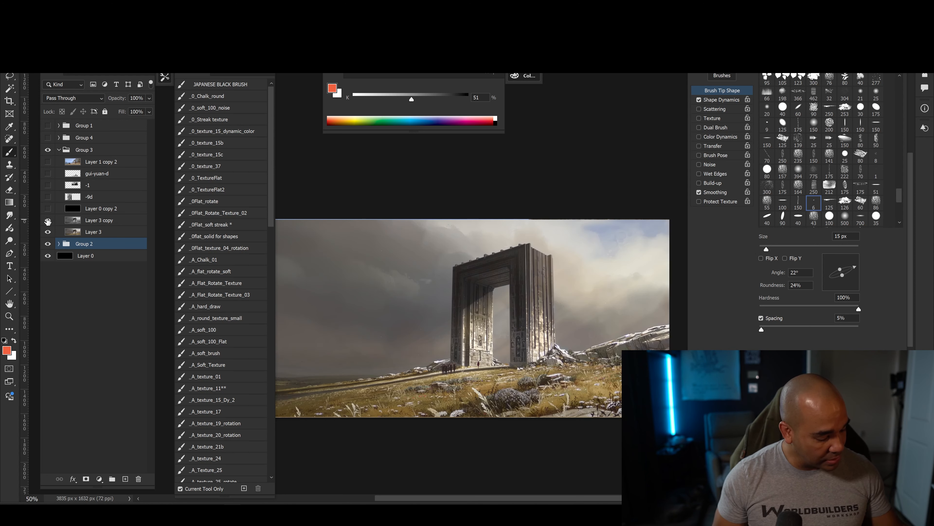
{"action": "left_click", "coordinate": [48, 221]}
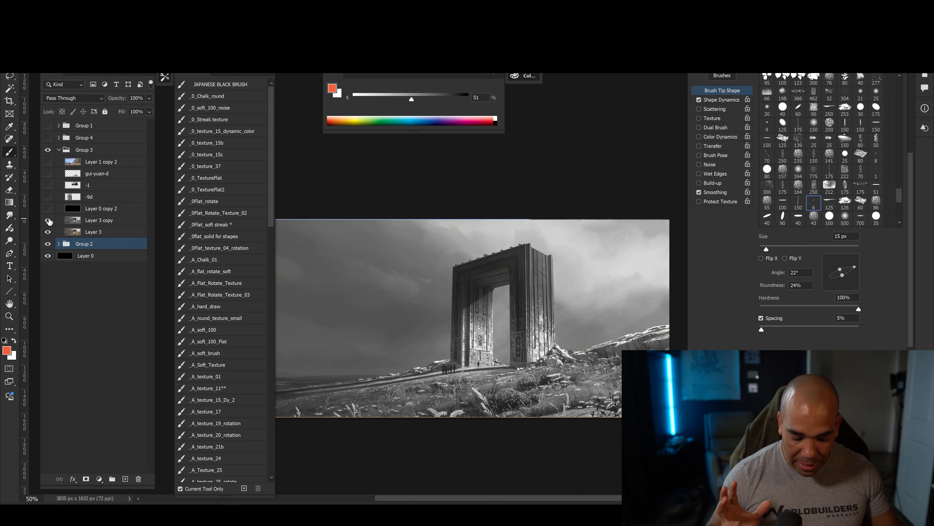
{"action": "left_click", "coordinate": [48, 221]}
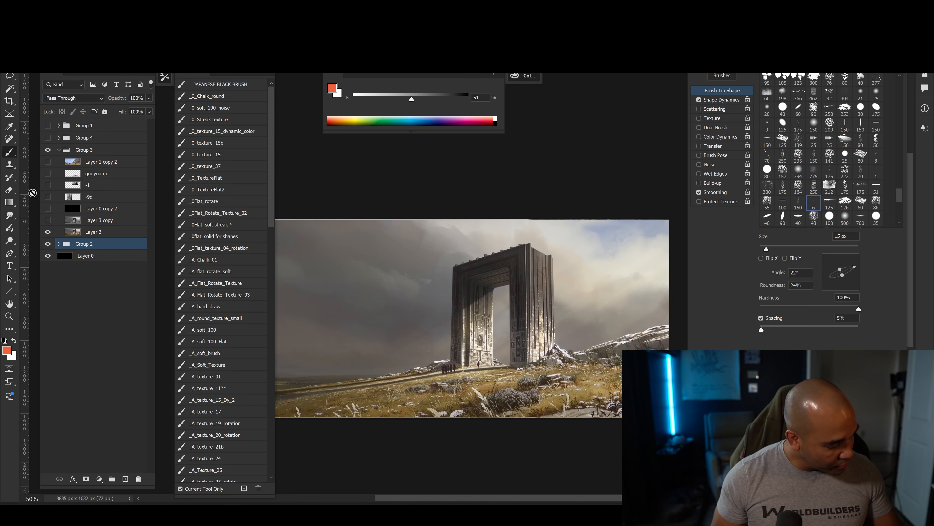
On a new layer above Layer 1 copy 2, outline the stone gate and its opening in red and sketch a simplified gate in the sky.
{"action": "left_click", "coordinate": [110, 162]}
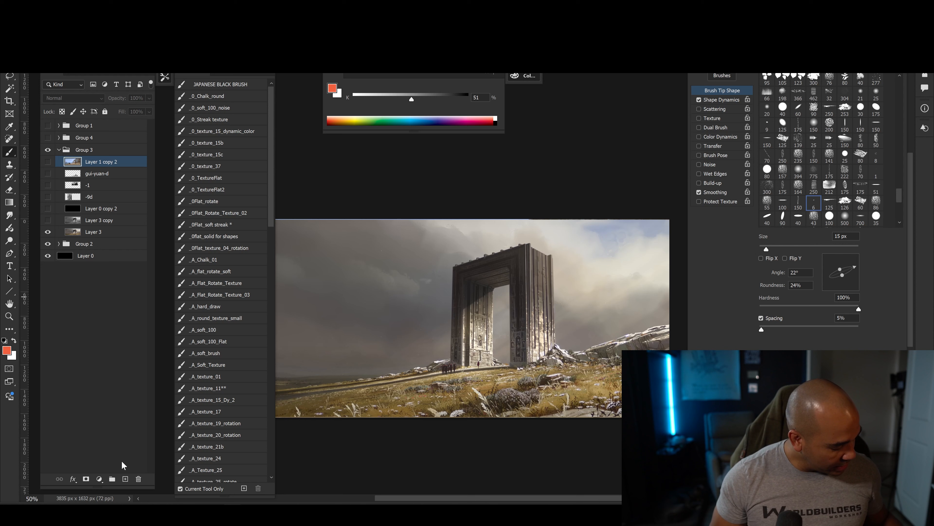
{"action": "left_click", "coordinate": [126, 479]}
{"action": "left_click_drag", "start_coordinate": [482, 388], "coordinate": [473, 430]}
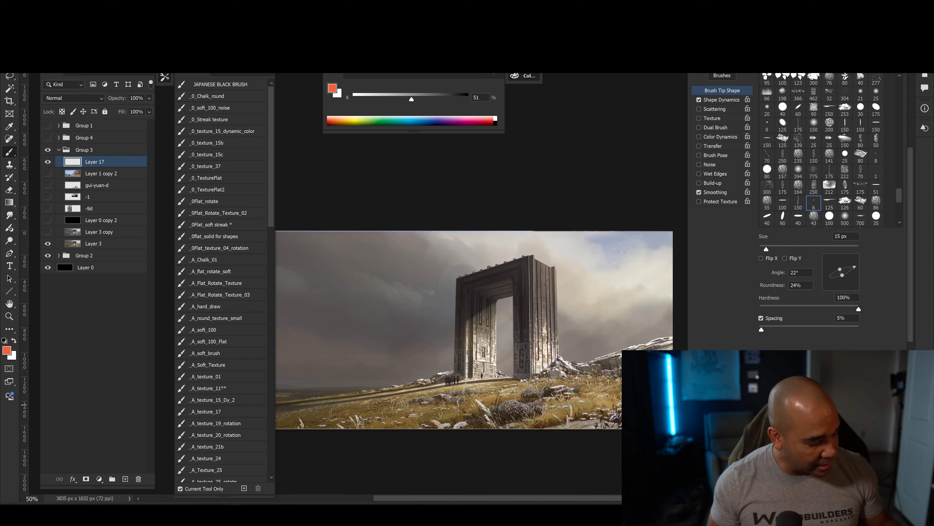
{"action": "mouse_move", "coordinate": [455, 284]}
{"action": "left_mouse_down"}
{"action": "mouse_move", "coordinate": [449, 377]}
{"action": "mouse_move", "coordinate": [503, 256]}
{"action": "mouse_move", "coordinate": [534, 254]}
{"action": "mouse_move", "coordinate": [555, 270]}
{"action": "mouse_move", "coordinate": [559, 346]}
{"action": "mouse_move", "coordinate": [511, 364]}
{"action": "left_mouse_up"}
{"action": "key", "text": "bracketright"}
{"action": "key", "text": "bracketleft"}
{"action": "left_click_drag", "start_coordinate": [502, 305], "coordinate": [503, 376]}
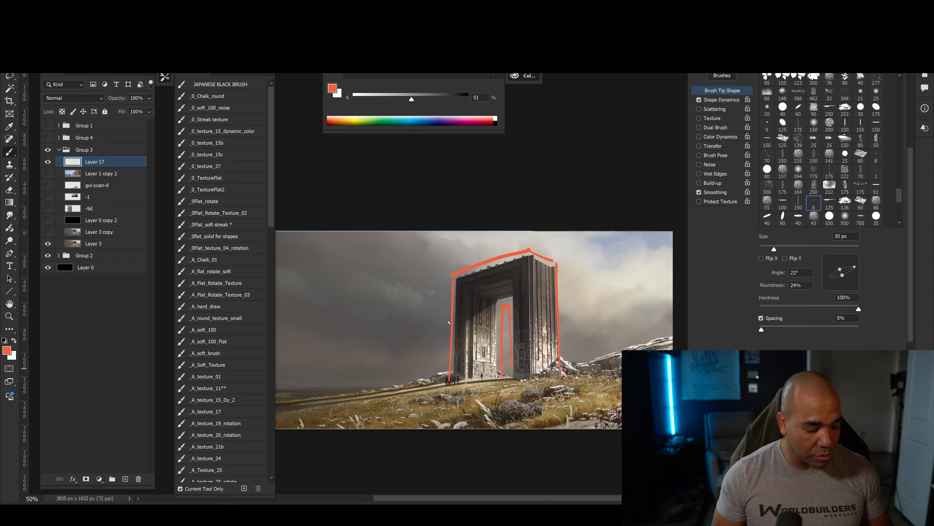
{"action": "mouse_move", "coordinate": [335, 260]}
{"action": "left_mouse_down"}
{"action": "mouse_move", "coordinate": [335, 323]}
{"action": "mouse_move", "coordinate": [384, 324]}
{"action": "mouse_move", "coordinate": [331, 327]}
{"action": "mouse_move", "coordinate": [352, 281]}
{"action": "mouse_move", "coordinate": [370, 330]}
{"action": "left_mouse_up"}
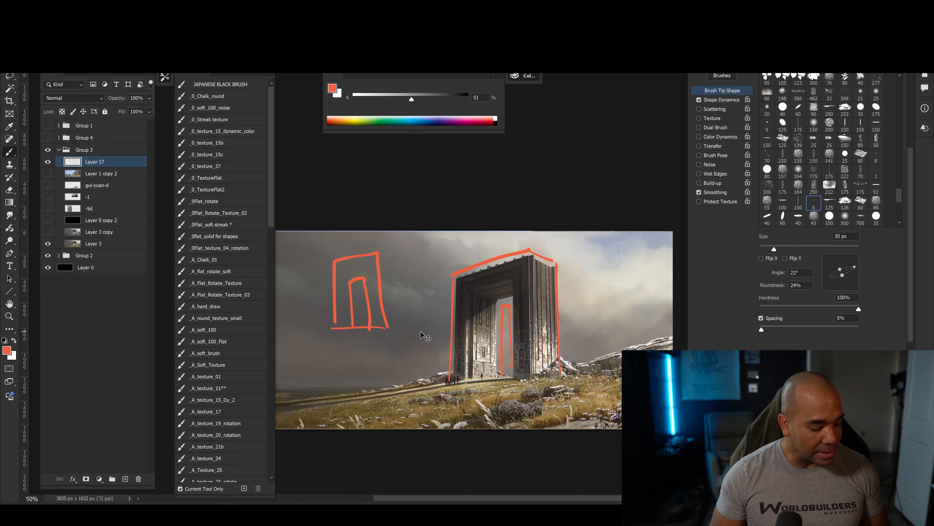
Enlarge the gate painting to 66.67%, hide the red annotations on Layer 17 and centre the view on the gate.
{"action": "key", "text": "ctrl+plus"}
{"action": "left_click_drag", "start_coordinate": [423, 397], "coordinate": [475, 369]}
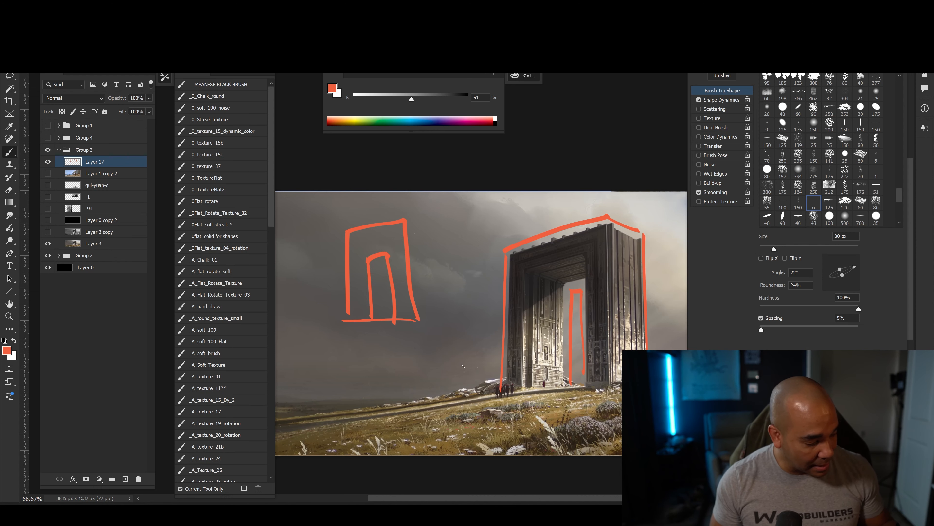
{"action": "left_click", "coordinate": [53, 161]}
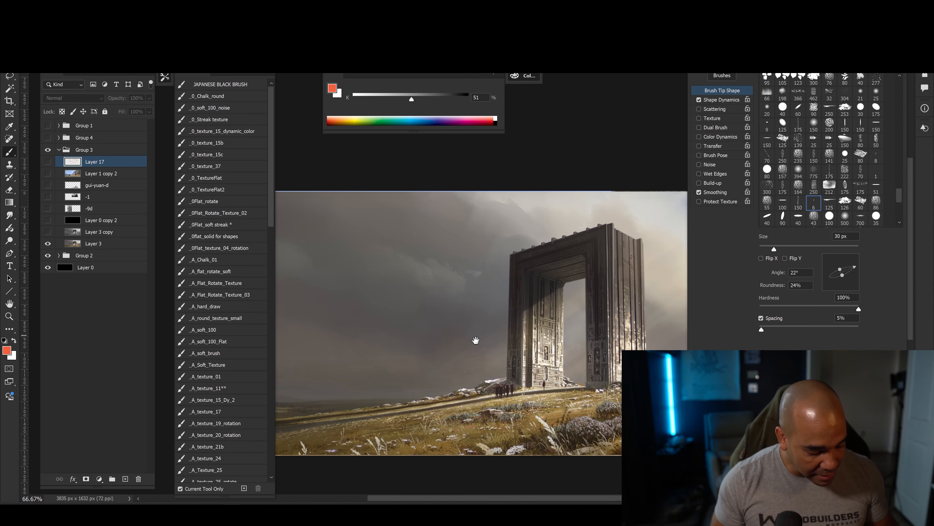
{"action": "left_click_drag", "start_coordinate": [476, 340], "coordinate": [414, 360]}
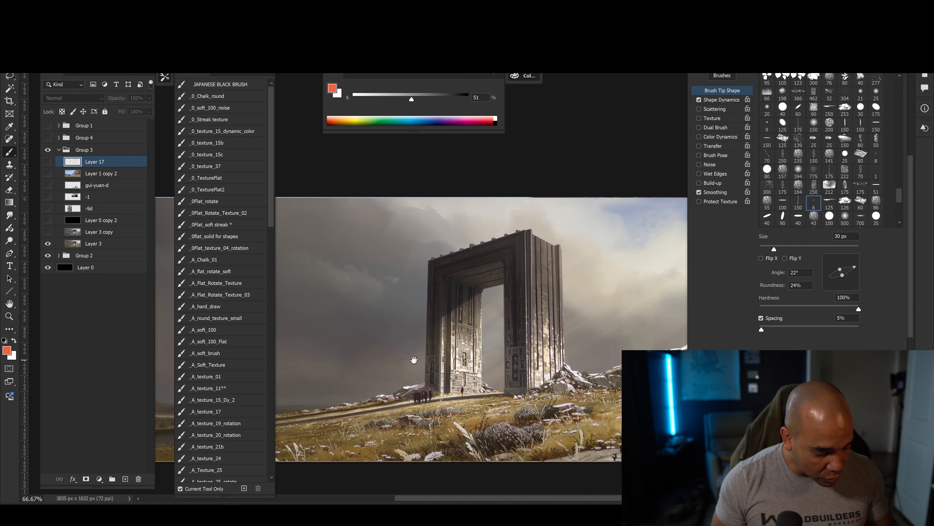
Show the red annotations on Layer 17 again and draw a vertical range marker with end bars beside the gate's right edge, viewed at 100%.
{"action": "left_click", "coordinate": [48, 162]}
{"action": "left_click_drag", "start_coordinate": [474, 399], "coordinate": [506, 378]}
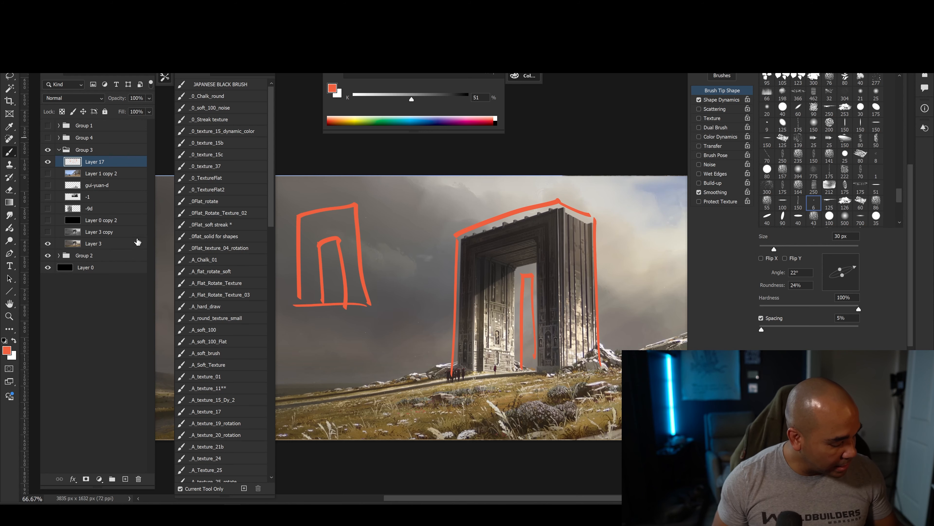
{"action": "key", "text": "ctrl+plus"}
{"action": "left_click_drag", "start_coordinate": [430, 350], "coordinate": [346, 319]}
{"action": "left_click_drag", "start_coordinate": [464, 381], "coordinate": [452, 397]}
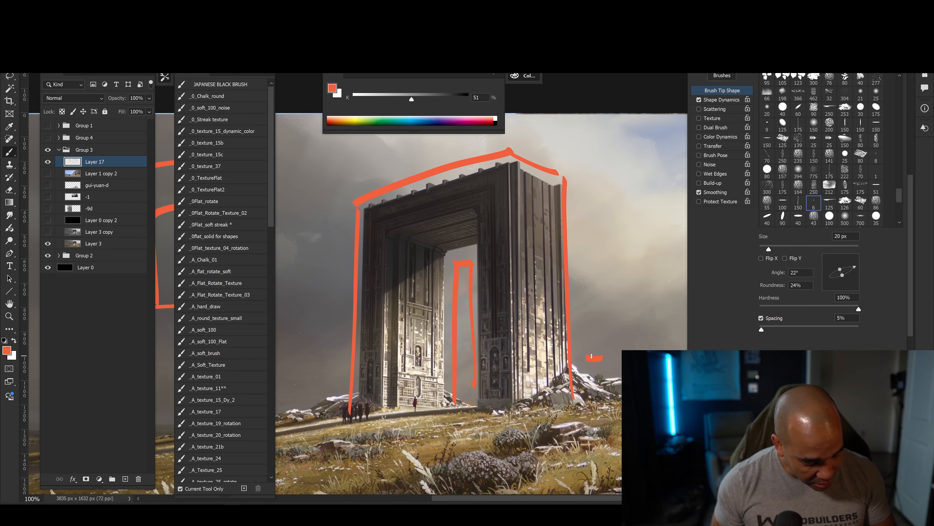
{"action": "left_click_drag", "start_coordinate": [591, 356], "coordinate": [590, 247]}
{"action": "key", "text": "bracketright"}
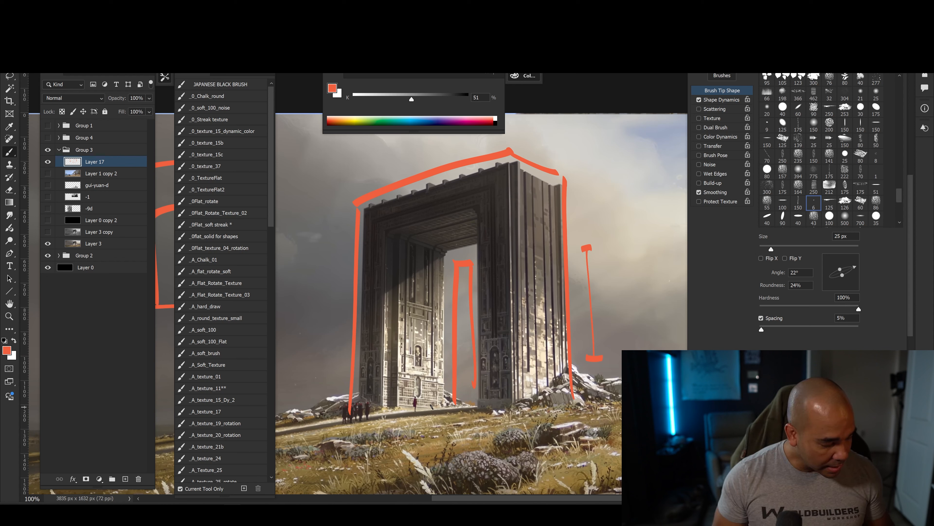
Toggle Layer 3 copy and the Layer 17 annotations to compare the gate's greyscale values with its colours.
{"action": "left_click", "coordinate": [48, 233]}
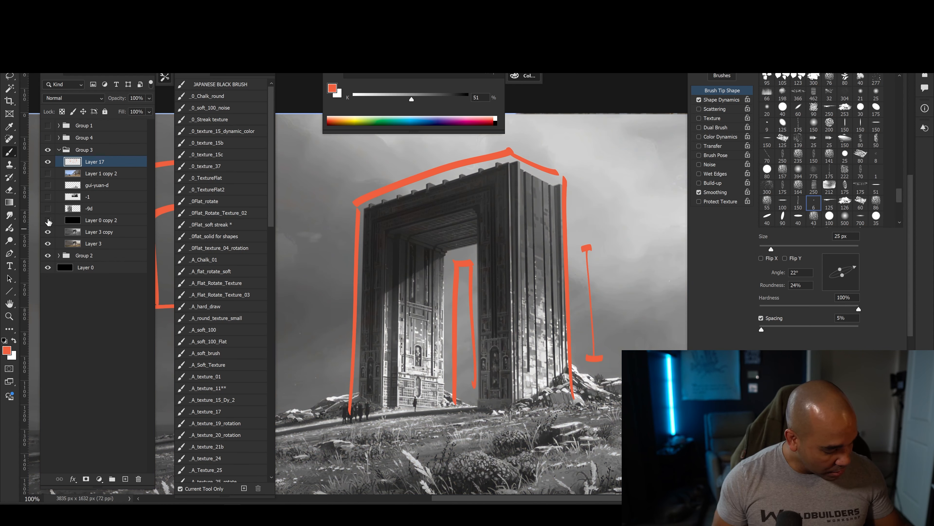
{"action": "left_click", "coordinate": [48, 161]}
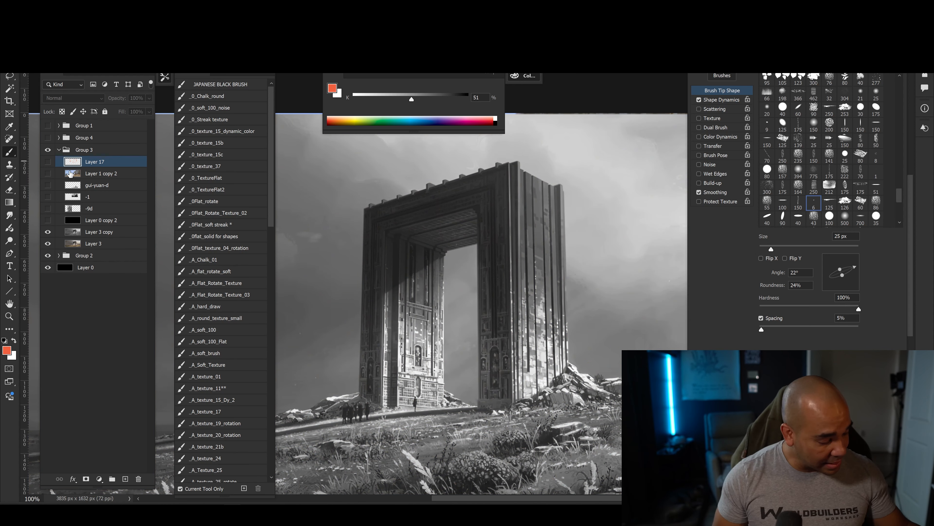
{"action": "left_click", "coordinate": [47, 162]}
{"action": "left_click", "coordinate": [48, 161]}
{"action": "left_click", "coordinate": [48, 232]}
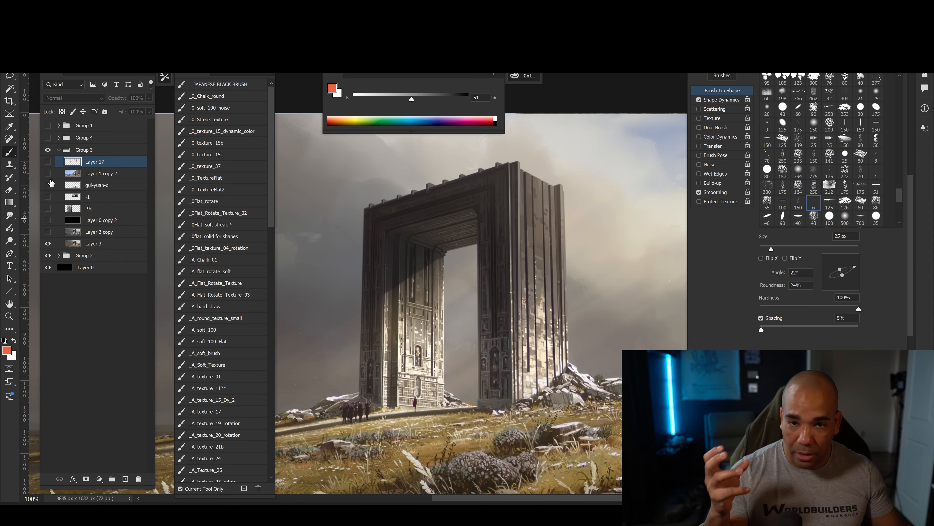
{"action": "left_click", "coordinate": [48, 231]}
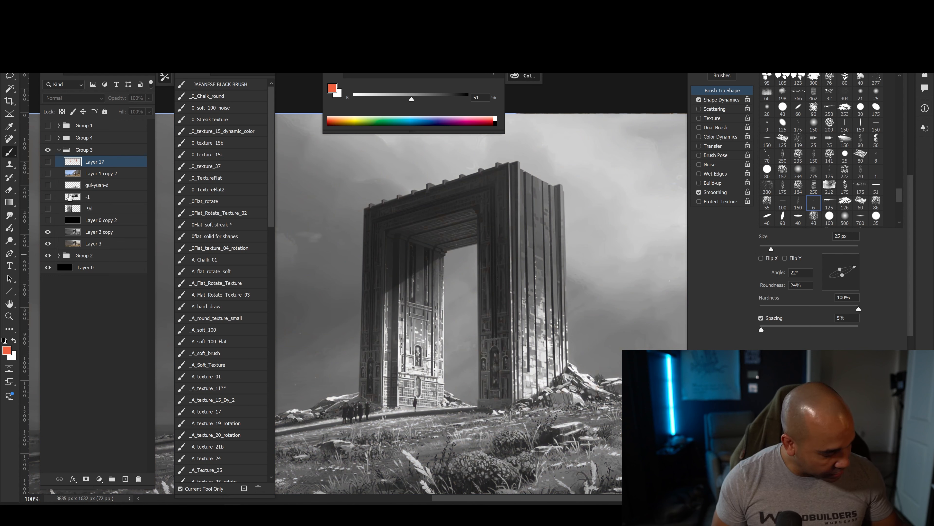
Show Layer 17 over the greyscale copy and draw red arrows pointing to the gate's lower and upper right side, plus a vertical stroke beside the range marker.
{"action": "left_click", "coordinate": [48, 161]}
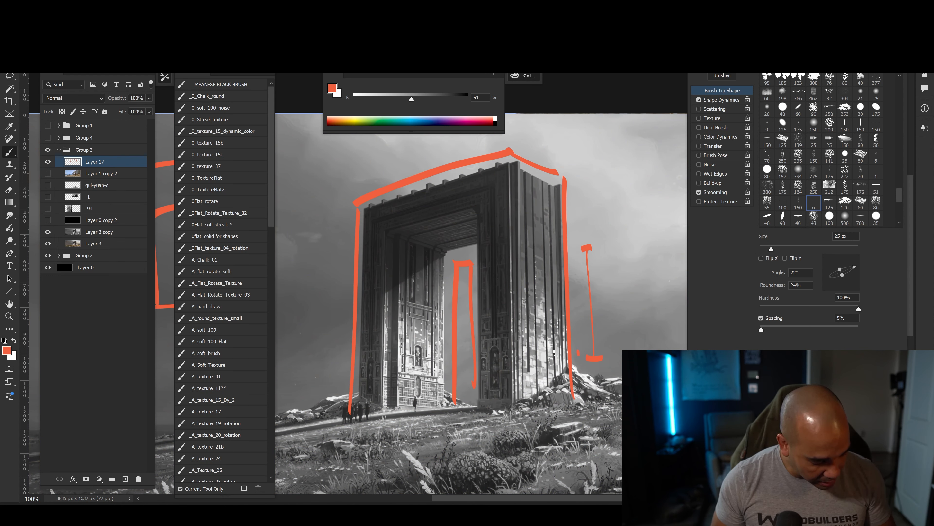
{"action": "left_click_drag", "start_coordinate": [554, 352], "coordinate": [546, 352]}
{"action": "left_click_drag", "start_coordinate": [549, 347], "coordinate": [555, 363]}
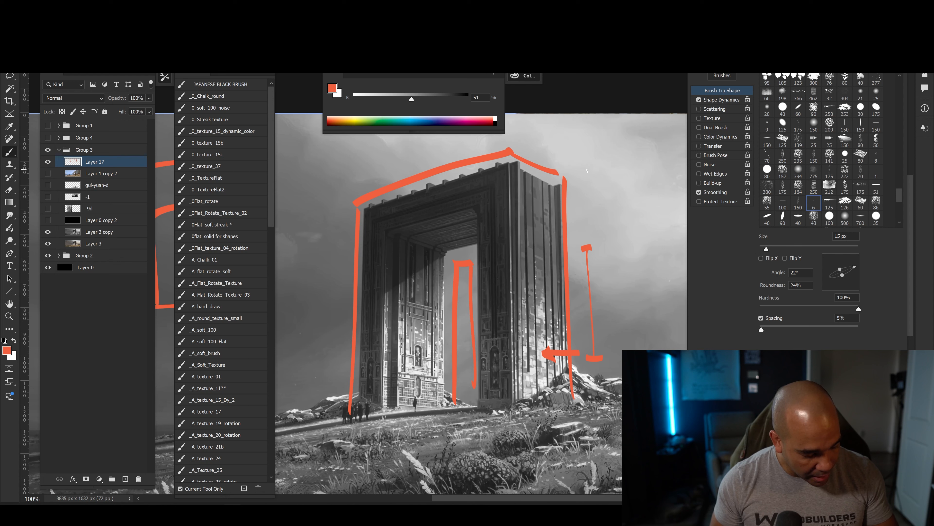
{"action": "left_click_drag", "start_coordinate": [568, 247], "coordinate": [577, 258]}
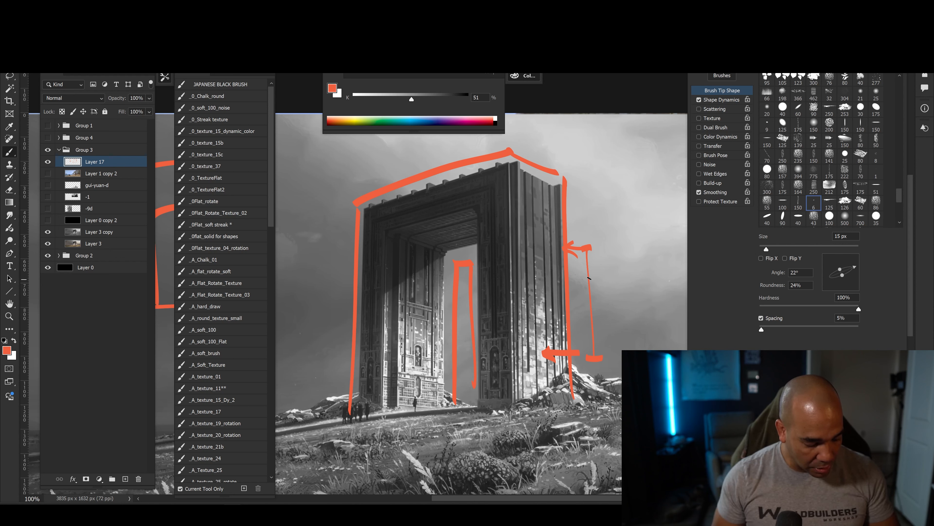
{"action": "left_click_drag", "start_coordinate": [599, 270], "coordinate": [600, 338]}
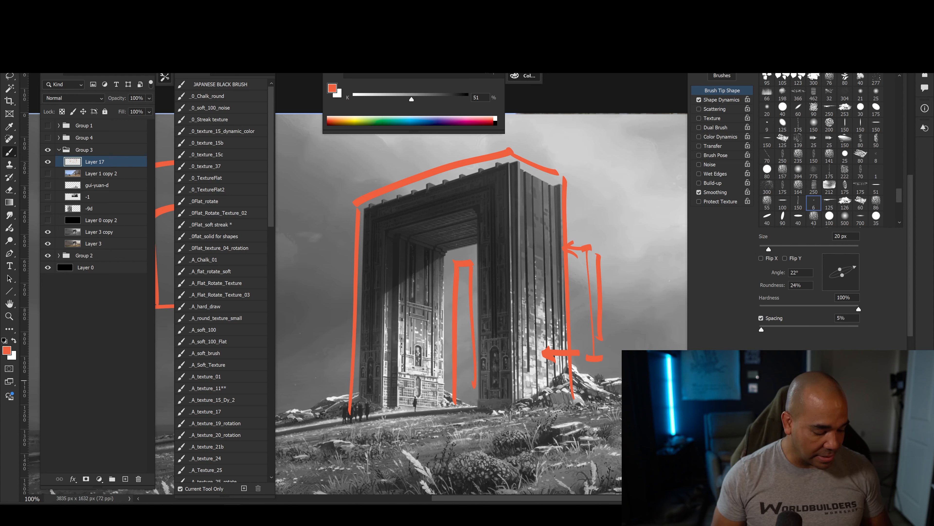
Hide Layer 17 and toggle Layer 3 copy to examine the gate, rocks and grassy foreground in greyscale and colour.
{"action": "left_click", "coordinate": [48, 162]}
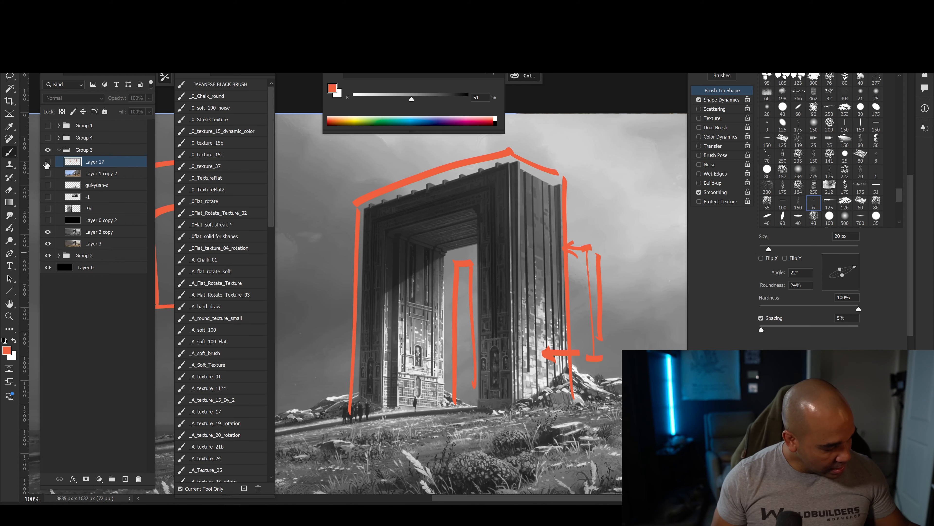
{"action": "left_click", "coordinate": [48, 231]}
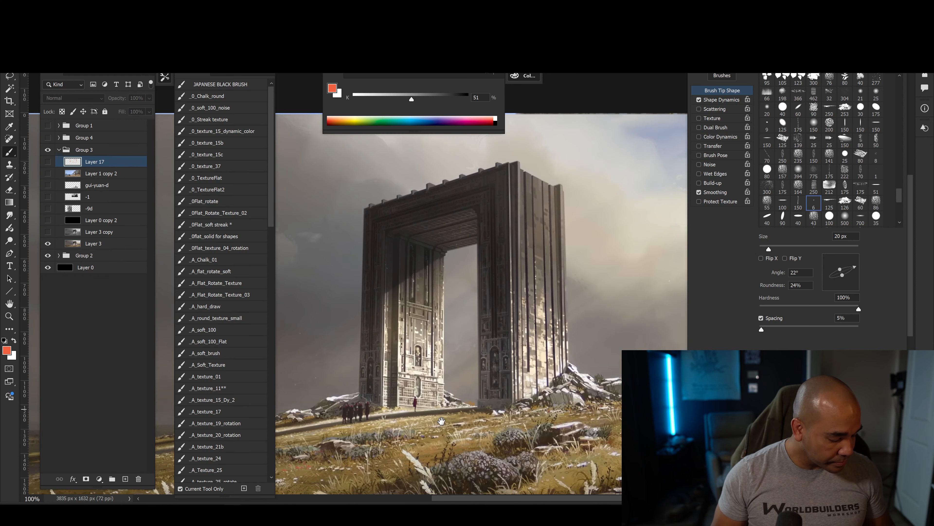
{"action": "left_click_drag", "start_coordinate": [435, 388], "coordinate": [441, 405]}
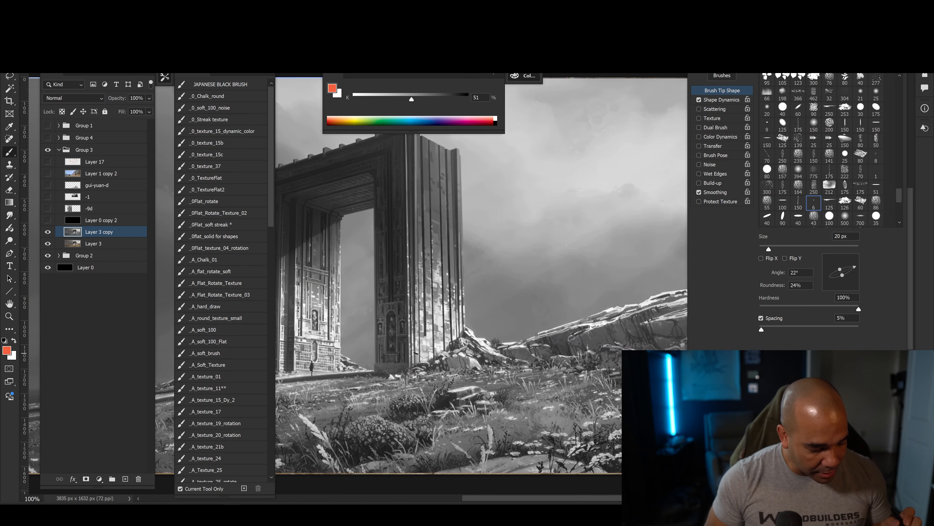
{"action": "mouse_move", "coordinate": [504, 397]}
{"action": "left_mouse_down"}
{"action": "mouse_move", "coordinate": [475, 371]}
{"action": "mouse_move", "coordinate": [484, 362]}
{"action": "mouse_move", "coordinate": [507, 377]}
{"action": "left_mouse_up"}
{"action": "left_click", "coordinate": [48, 232]}
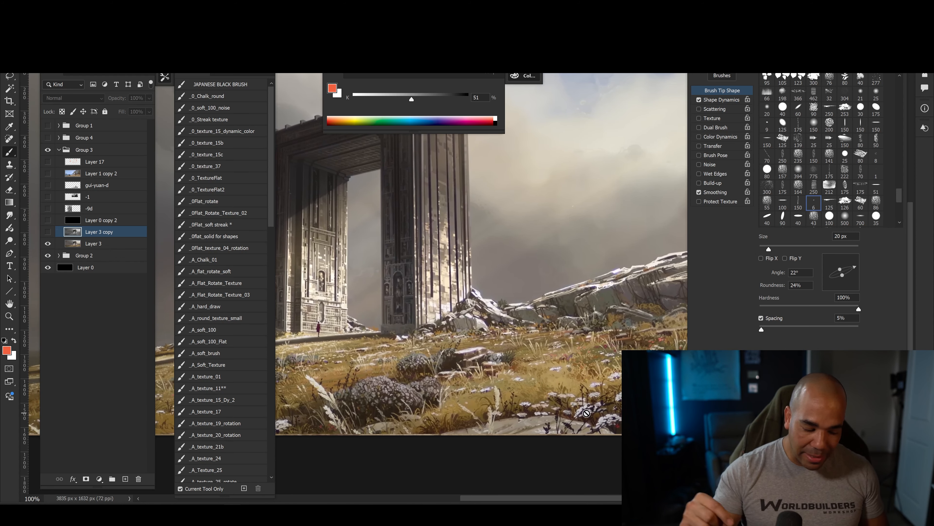
{"action": "left_click_drag", "start_coordinate": [501, 365], "coordinate": [461, 370]}
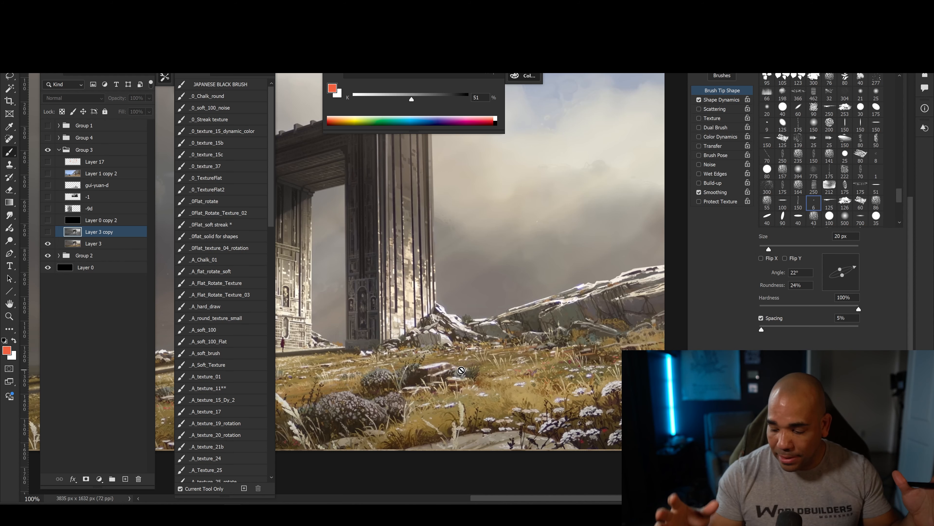
{"action": "left_click_drag", "start_coordinate": [465, 331], "coordinate": [465, 354]}
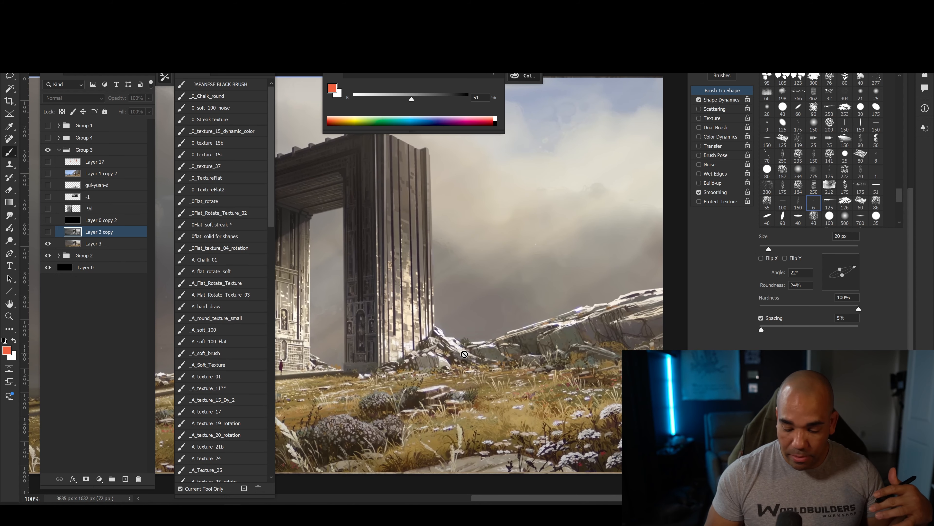
{"action": "left_click_drag", "start_coordinate": [468, 386], "coordinate": [445, 382]}
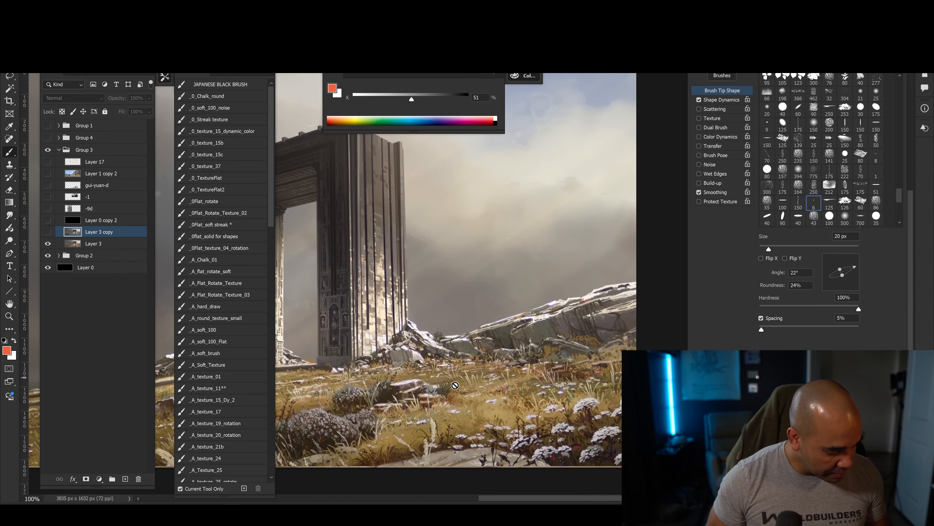
On a new layer above Layer 3 copy, outline the two rock formations beside the gate in red and mark details in the rocks and grass.
{"action": "left_click", "coordinate": [125, 478]}
{"action": "left_click_drag", "start_coordinate": [276, 365], "coordinate": [300, 389]}
{"action": "left_click_drag", "start_coordinate": [414, 370], "coordinate": [369, 248]}
{"action": "key", "text": "ctrl+minus"}
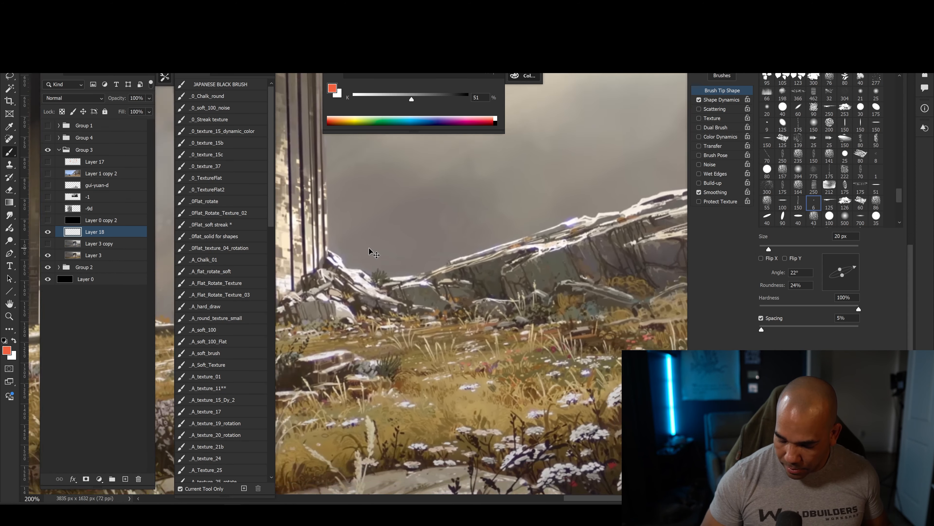
{"action": "left_click_drag", "start_coordinate": [422, 374], "coordinate": [464, 400]}
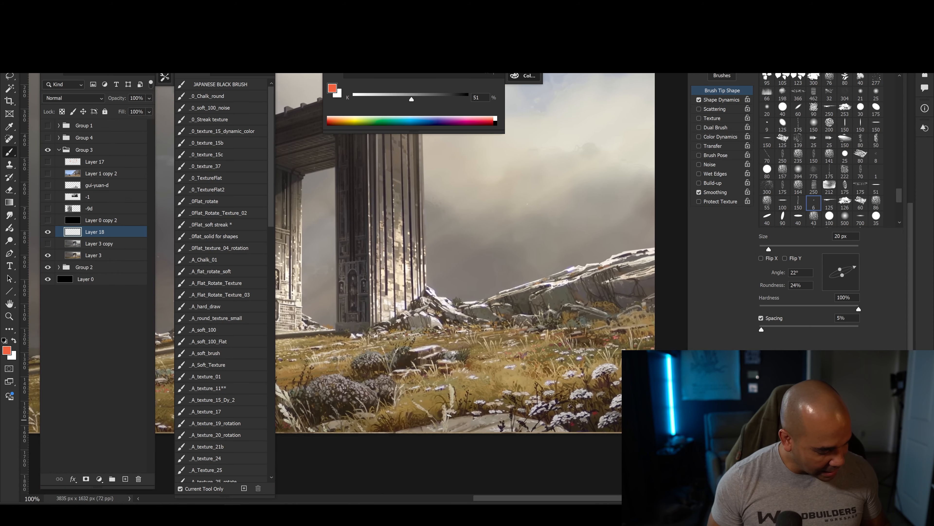
{"action": "mouse_move", "coordinate": [348, 375]}
{"action": "left_mouse_down"}
{"action": "mouse_move", "coordinate": [451, 385]}
{"action": "mouse_move", "coordinate": [358, 426]}
{"action": "left_mouse_up"}
{"action": "left_click_drag", "start_coordinate": [609, 340], "coordinate": [464, 354]}
{"action": "key", "text": "bracketleft"}
{"action": "key", "text": "bracketleft"}
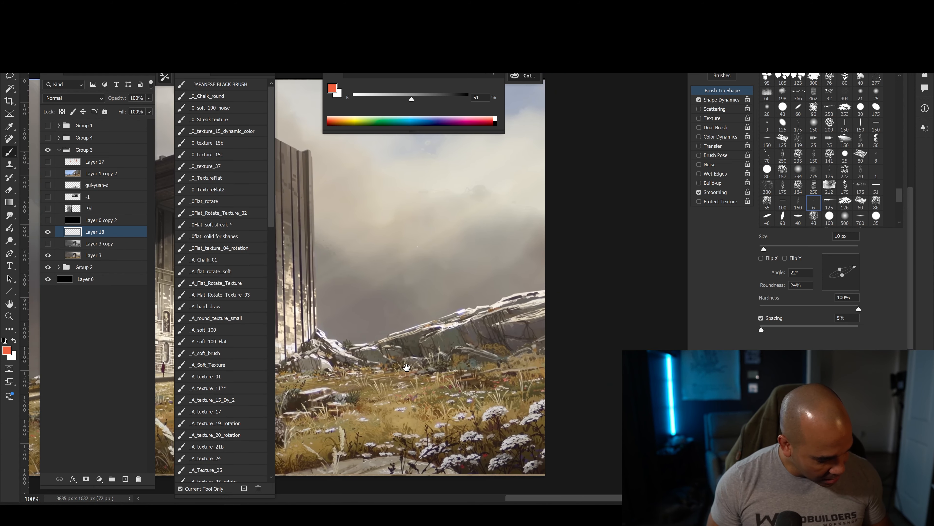
{"action": "left_click_drag", "start_coordinate": [407, 368], "coordinate": [496, 368]}
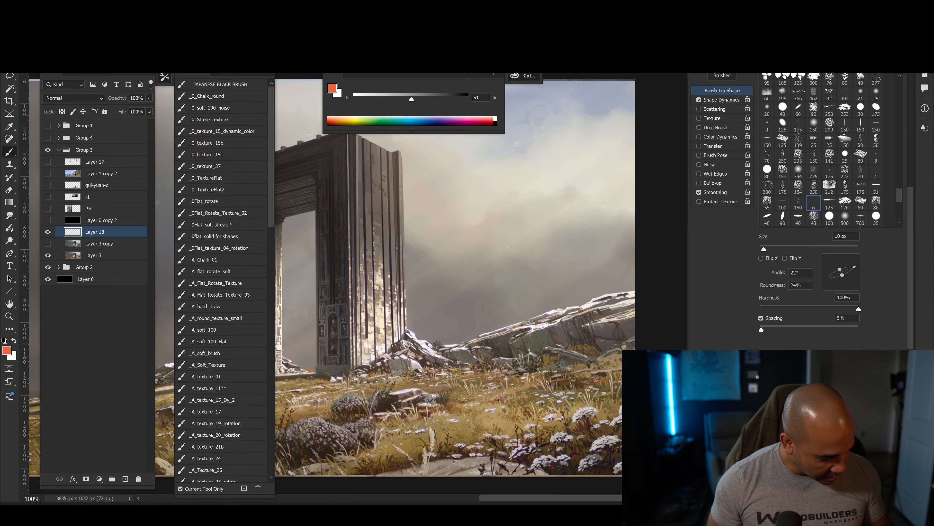
{"action": "mouse_move", "coordinate": [426, 326]}
{"action": "left_mouse_down"}
{"action": "mouse_move", "coordinate": [398, 375]}
{"action": "mouse_move", "coordinate": [400, 327]}
{"action": "left_mouse_up"}
{"action": "mouse_move", "coordinate": [458, 329]}
{"action": "left_mouse_down"}
{"action": "mouse_move", "coordinate": [621, 281]}
{"action": "mouse_move", "coordinate": [457, 374]}
{"action": "left_mouse_up"}
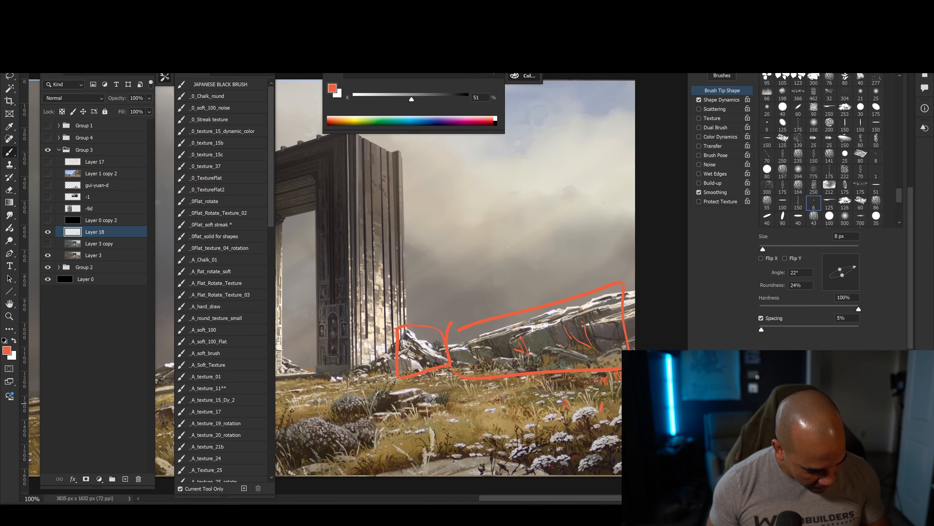
Show the beach cliff painting on Layer 1 copy 2, move Layer 18 above it and mark texture details on the cliff in red.
{"action": "mouse_move", "coordinate": [381, 429]}
{"action": "left_mouse_down"}
{"action": "mouse_move", "coordinate": [541, 402]}
{"action": "mouse_move", "coordinate": [331, 355]}
{"action": "left_mouse_up"}
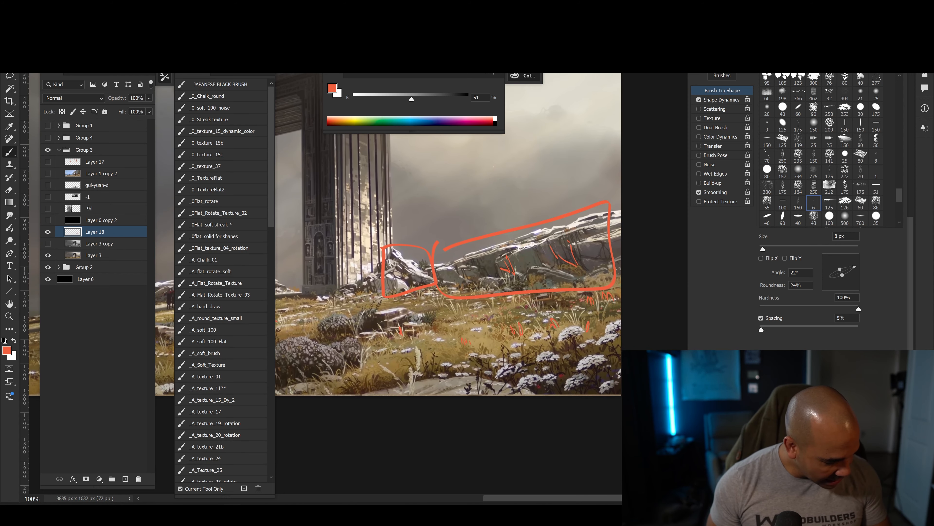
{"action": "left_click_drag", "start_coordinate": [390, 324], "coordinate": [444, 359]}
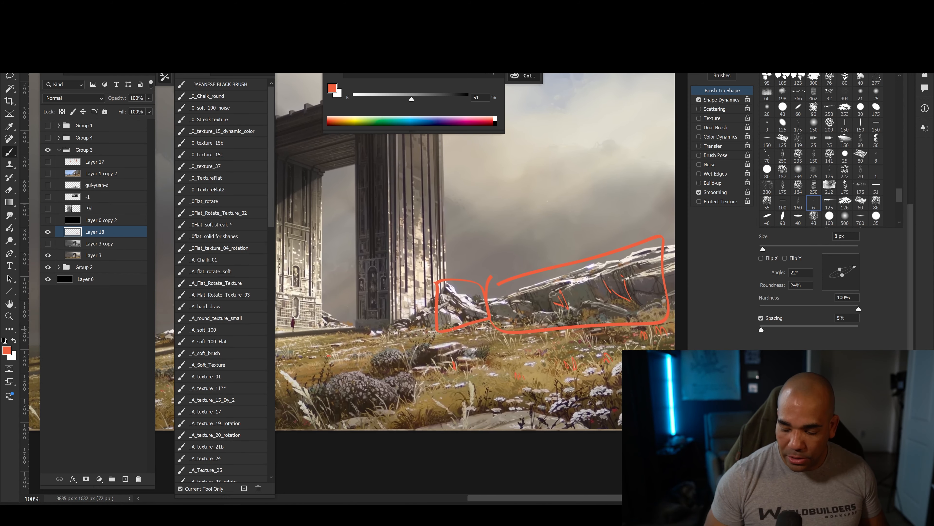
{"action": "mouse_move", "coordinate": [455, 401]}
{"action": "left_mouse_down"}
{"action": "mouse_move", "coordinate": [499, 437]}
{"action": "mouse_move", "coordinate": [659, 410]}
{"action": "left_mouse_up"}
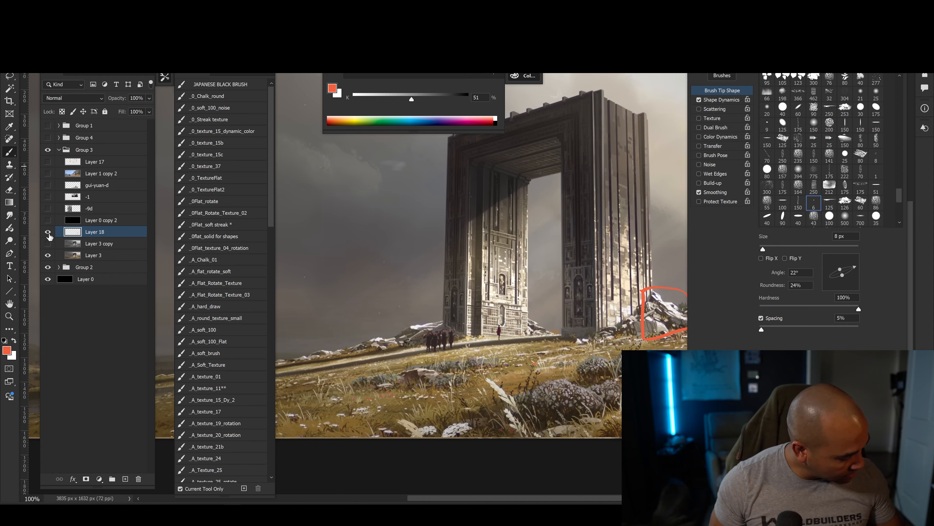
{"action": "left_click", "coordinate": [48, 173]}
{"action": "mouse_move", "coordinate": [581, 273]}
{"action": "left_mouse_down"}
{"action": "mouse_move", "coordinate": [529, 292]}
{"action": "mouse_move", "coordinate": [406, 382]}
{"action": "left_mouse_up"}
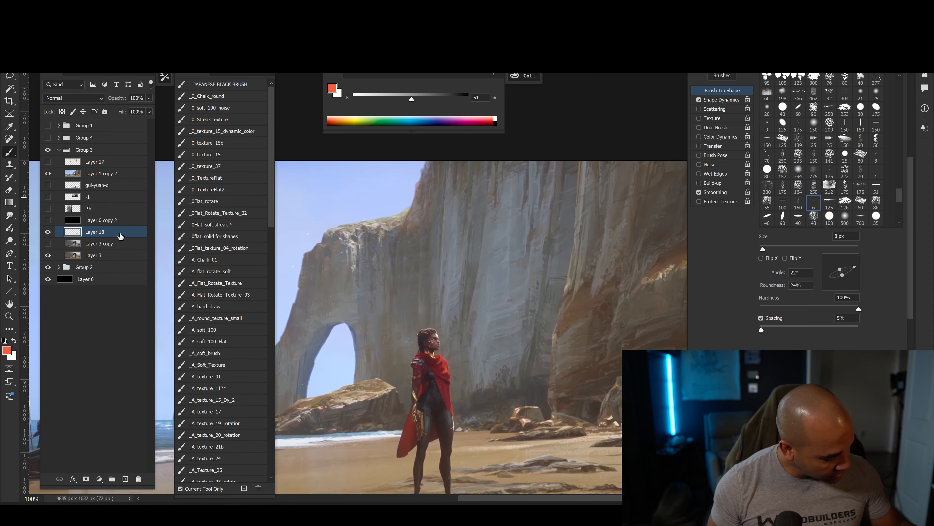
{"action": "left_click_drag", "start_coordinate": [121, 237], "coordinate": [94, 168]}
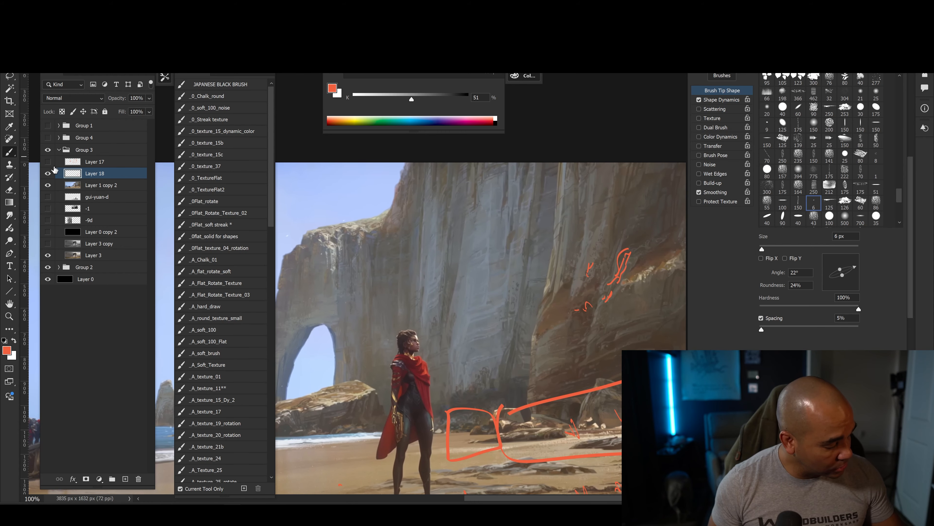
Hide Layer 18 and Layer 1 copy 2, and show Layer 0 copy 2, -9d, -1 and gui-yuan-d to view the greyscale paintings at 100%.
{"action": "left_click_drag", "start_coordinate": [48, 173], "coordinate": [52, 237]}
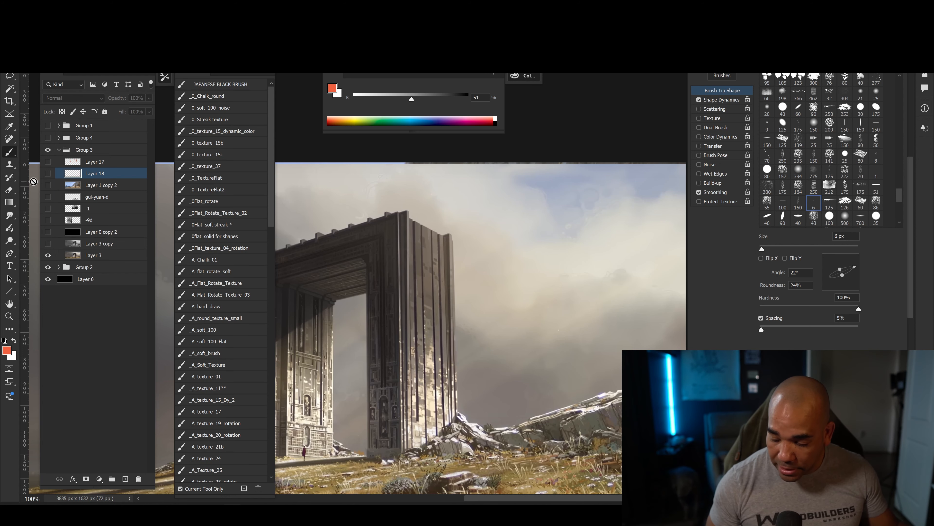
{"action": "key", "text": "ctrl+minus"}
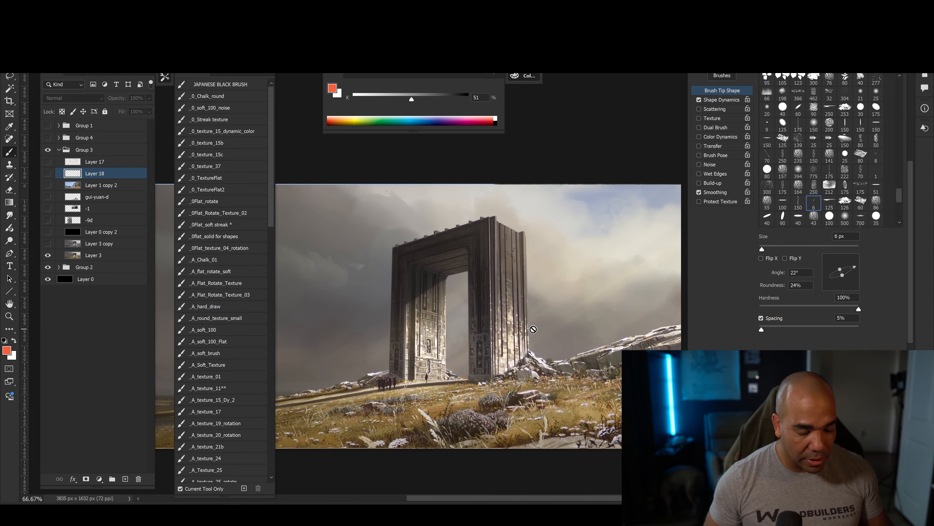
{"action": "left_click", "coordinate": [48, 232]}
{"action": "left_click_drag", "start_coordinate": [48, 220], "coordinate": [48, 196]}
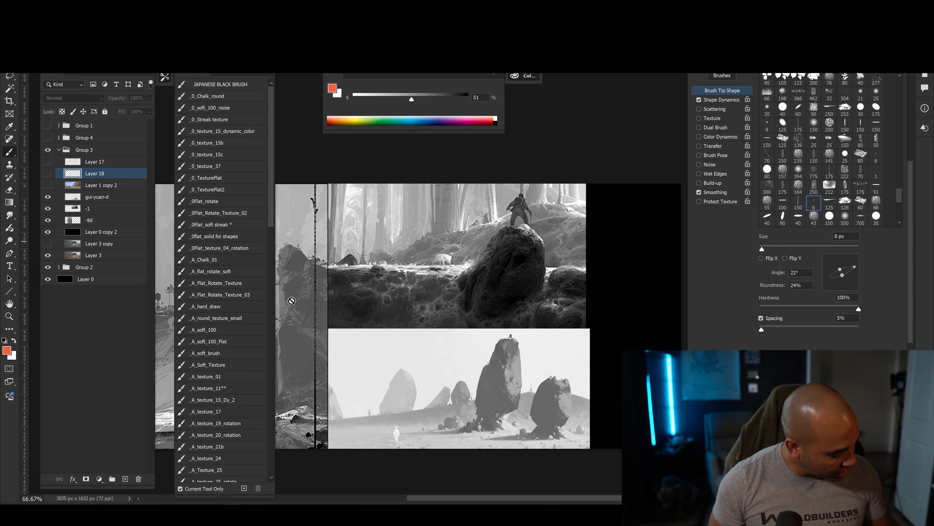
{"action": "left_click_drag", "start_coordinate": [573, 376], "coordinate": [551, 357]}
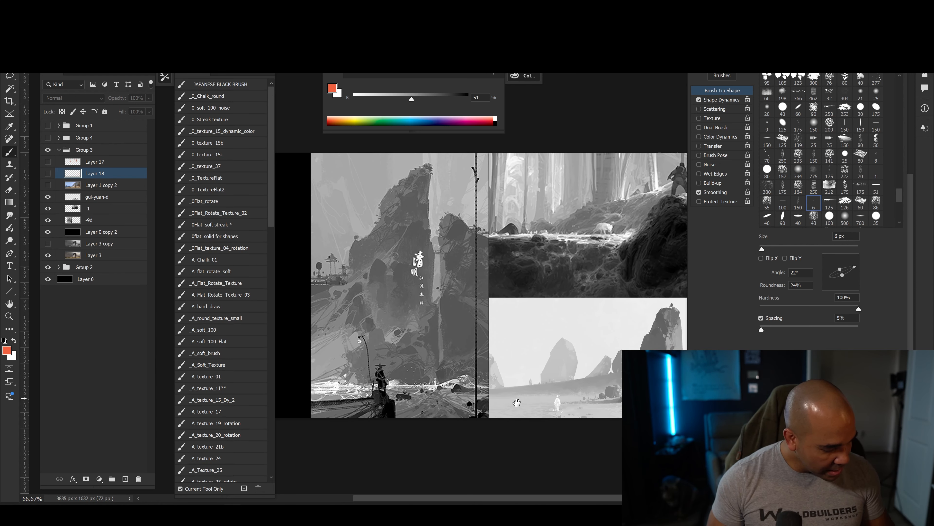
{"action": "left_click_drag", "start_coordinate": [517, 403], "coordinate": [437, 415]}
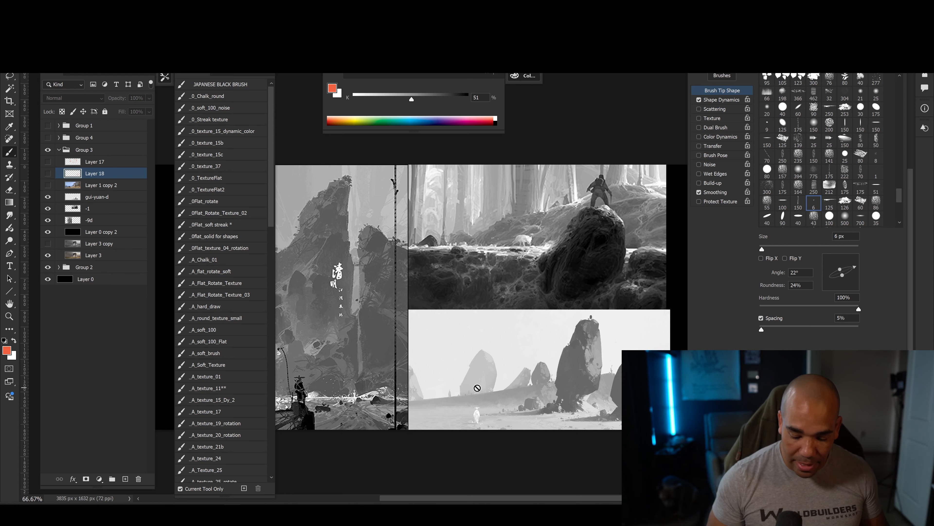
{"action": "key", "text": "ctrl+plus"}
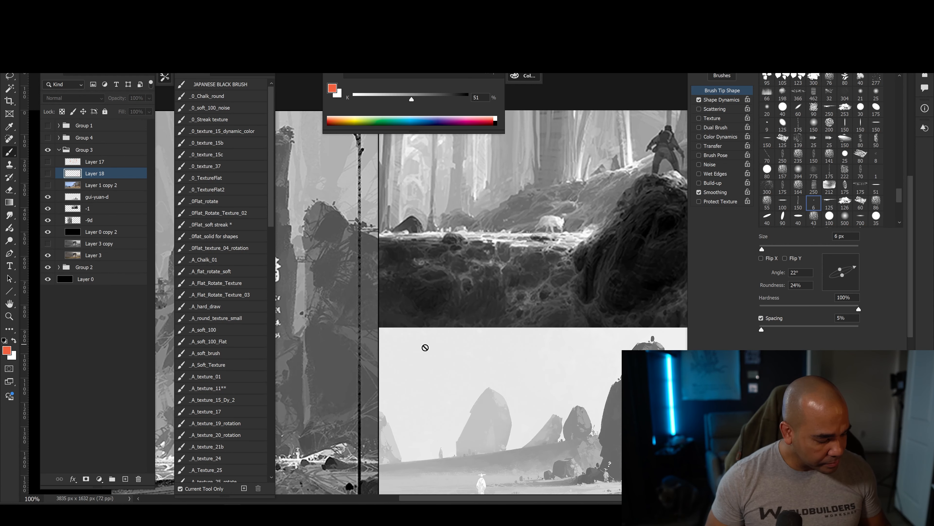
{"action": "left_click_drag", "start_coordinate": [447, 356], "coordinate": [598, 345]}
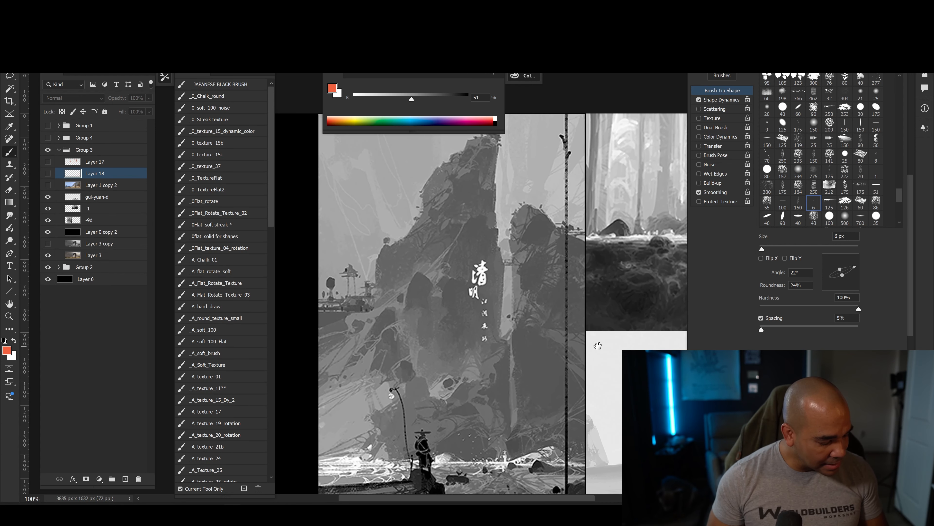
Create a layer above gui-yuan-d and mark texture shapes in red on the greyscale mountain's slope, base and foreground ground.
{"action": "left_click", "coordinate": [93, 200]}
{"action": "left_click", "coordinate": [126, 479]}
{"action": "left_click_drag", "start_coordinate": [462, 421], "coordinate": [509, 410]}
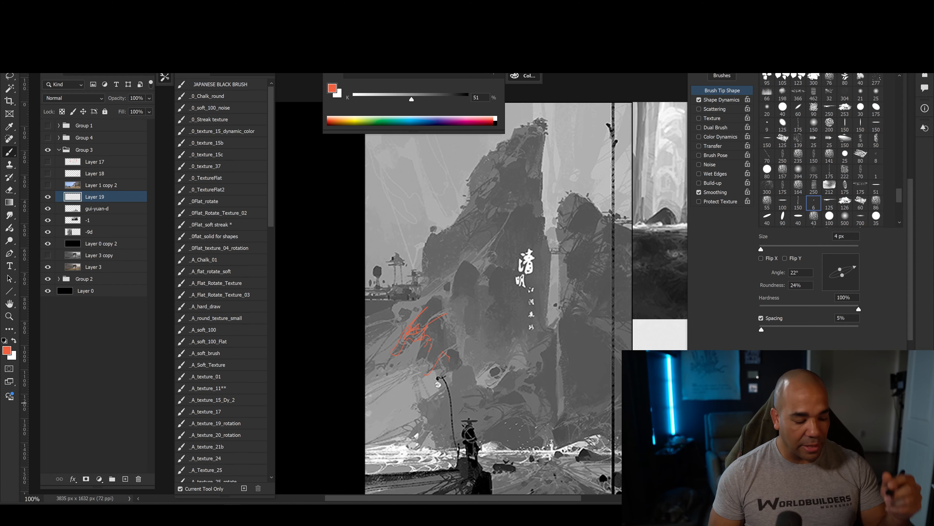
{"action": "left_click_drag", "start_coordinate": [557, 418], "coordinate": [403, 342]}
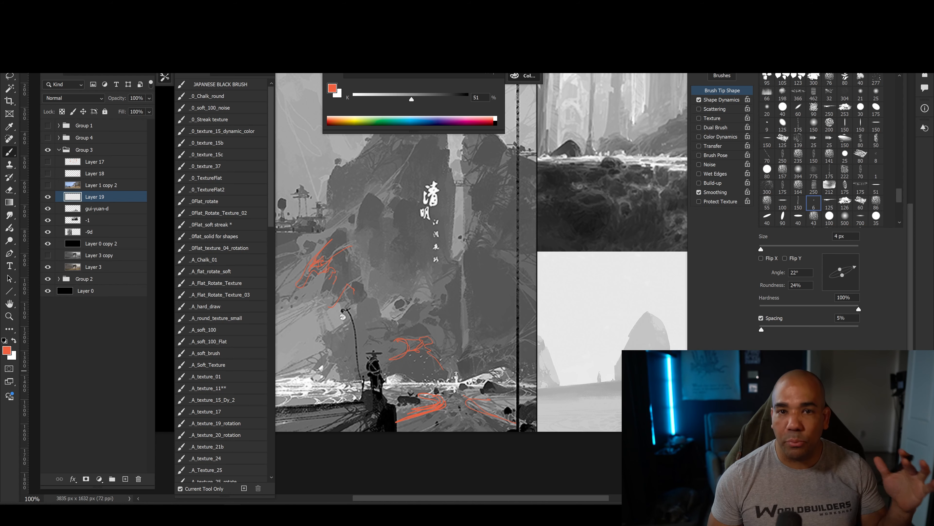
Outline detail shapes in red on the lit face and at the base of the tall rock in the light grey painting.
{"action": "left_click_drag", "start_coordinate": [582, 370], "coordinate": [302, 348]}
{"action": "key", "text": "ctrl+plus"}
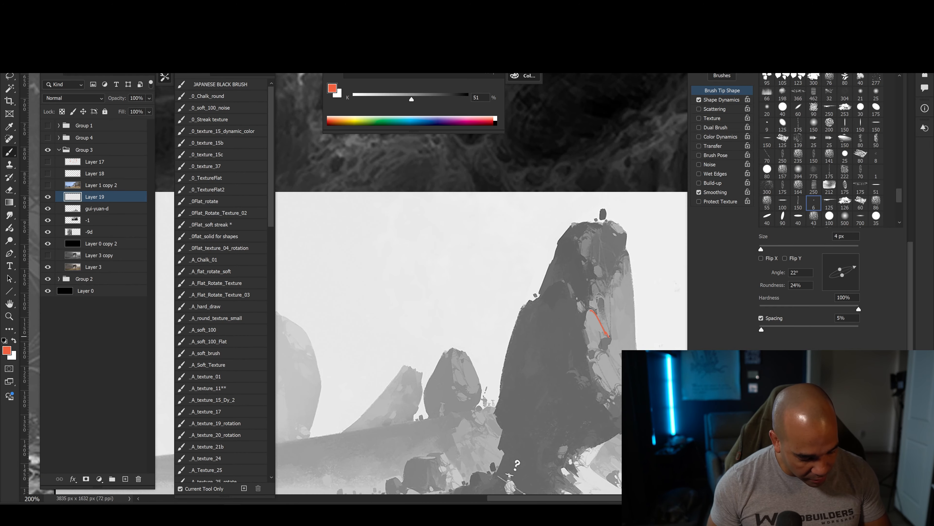
{"action": "left_click_drag", "start_coordinate": [472, 408], "coordinate": [368, 303]}
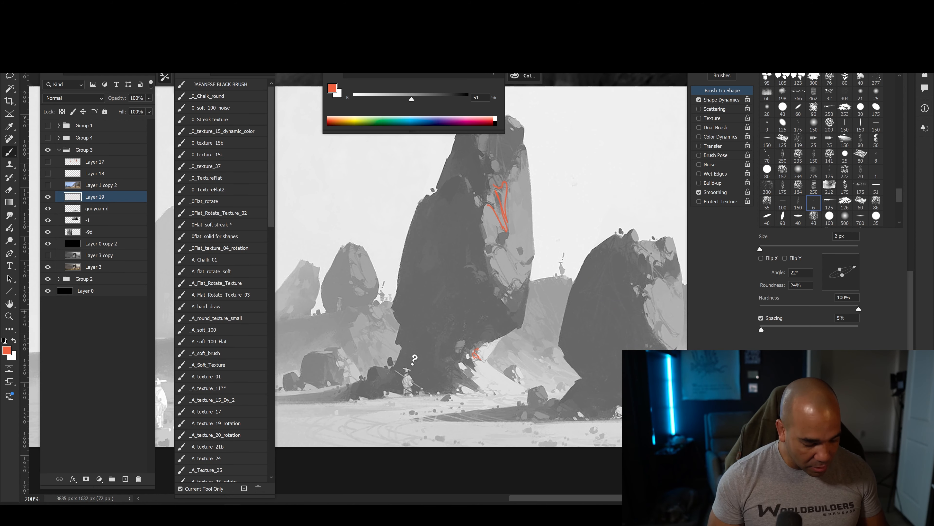
{"action": "left_click_drag", "start_coordinate": [455, 386], "coordinate": [459, 419]}
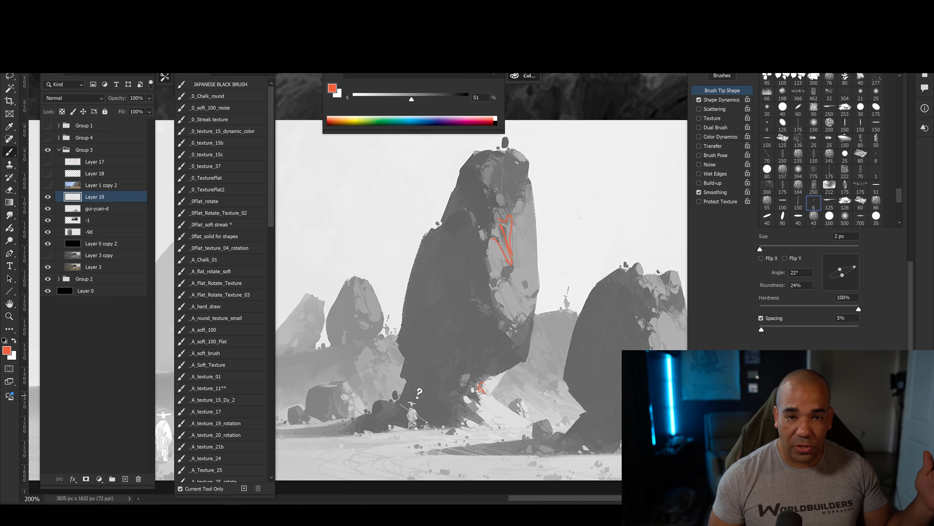
Mark texture lines in red on the hillside behind the figure standing on the dark boulder.
{"action": "mouse_move", "coordinate": [430, 158]}
{"action": "left_mouse_down"}
{"action": "mouse_move", "coordinate": [448, 175]}
{"action": "mouse_move", "coordinate": [446, 481]}
{"action": "left_mouse_up"}
{"action": "mouse_move", "coordinate": [478, 361]}
{"action": "left_mouse_down"}
{"action": "mouse_move", "coordinate": [415, 380]}
{"action": "mouse_move", "coordinate": [533, 440]}
{"action": "left_mouse_up"}
{"action": "key", "text": "ctrl+minus"}
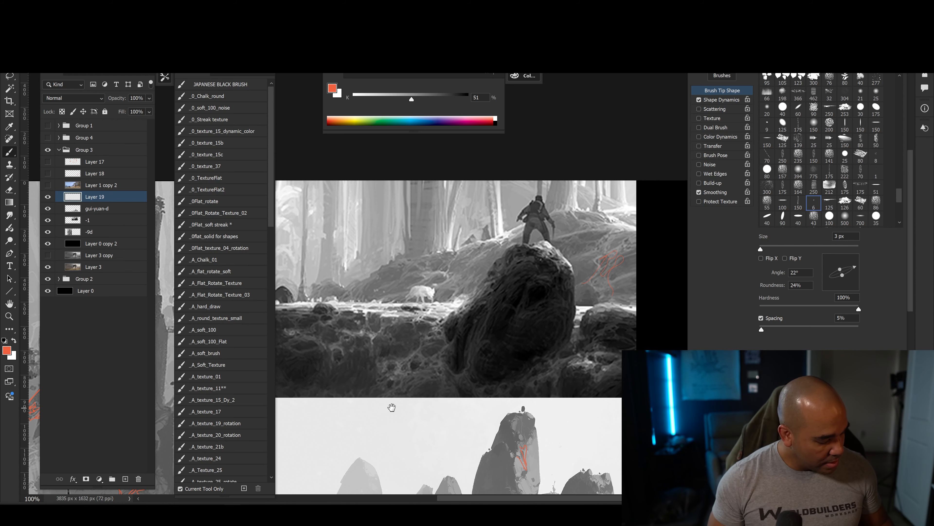
{"action": "mouse_move", "coordinate": [391, 407]}
{"action": "left_mouse_down"}
{"action": "mouse_move", "coordinate": [495, 381]}
{"action": "mouse_move", "coordinate": [451, 404]}
{"action": "left_mouse_up"}
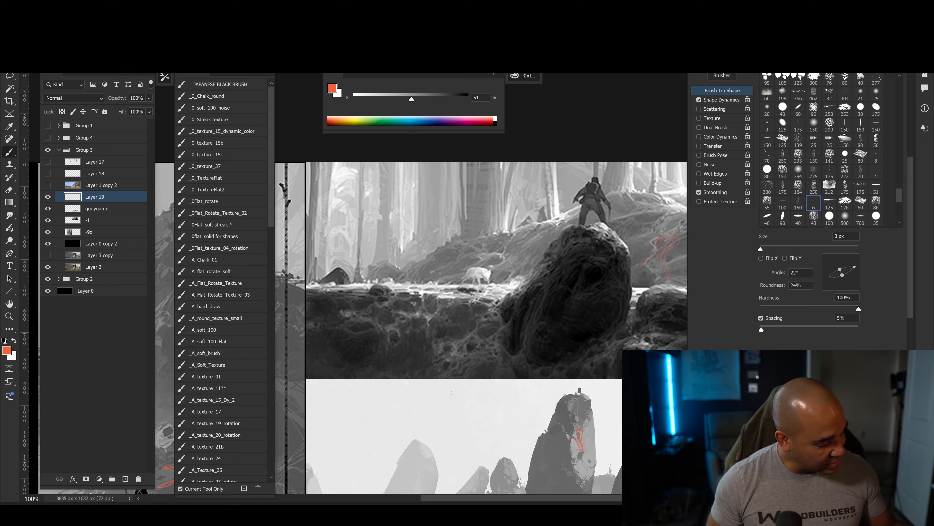
Show Layer 1 copy 2, create a layer above Layer 18 and mark streaks on the beach cliff around the arch in red.
{"action": "left_click", "coordinate": [47, 184]}
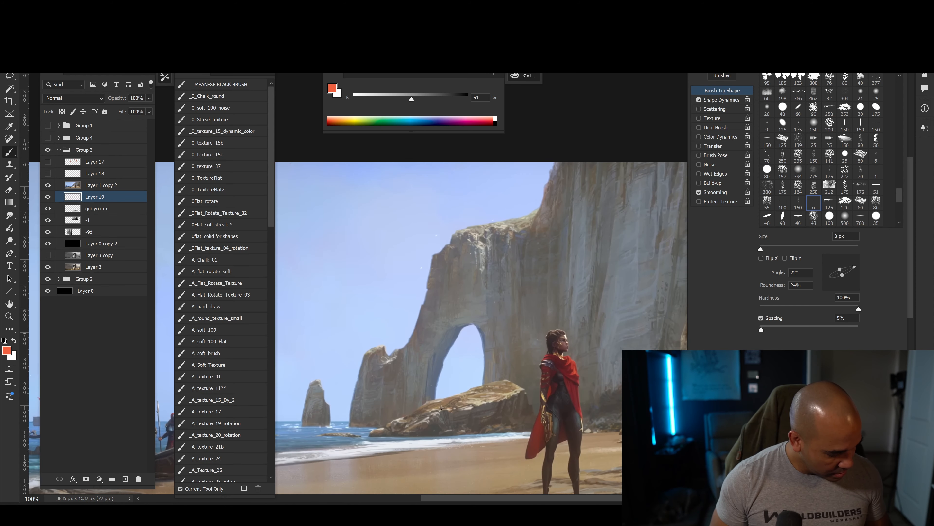
{"action": "key", "text": "ctrl+plus"}
{"action": "left_click", "coordinate": [89, 173]}
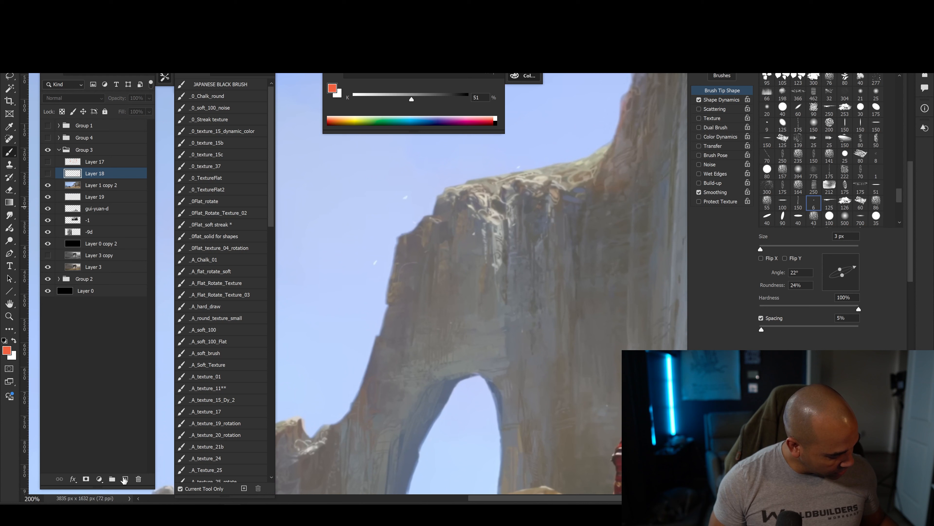
{"action": "left_click", "coordinate": [125, 478]}
{"action": "left_click_drag", "start_coordinate": [444, 344], "coordinate": [442, 362]}
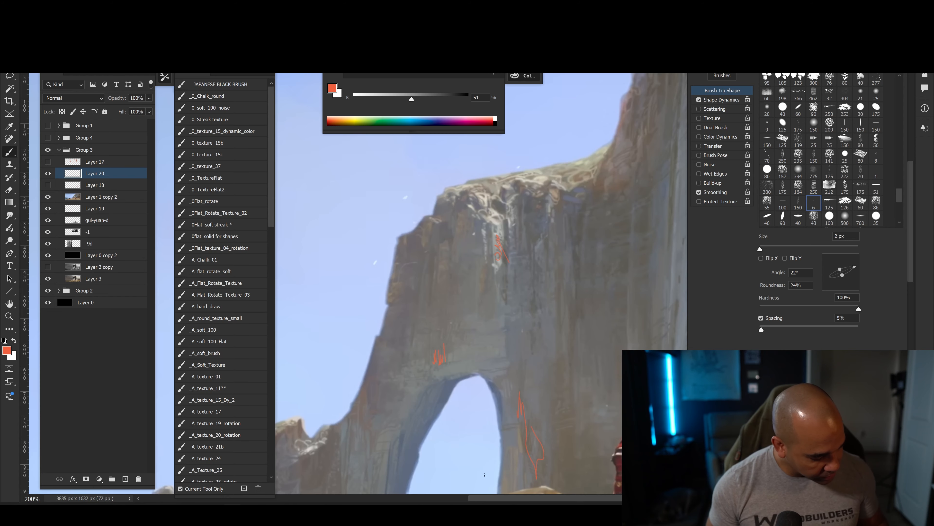
{"action": "left_click_drag", "start_coordinate": [376, 401], "coordinate": [420, 271]}
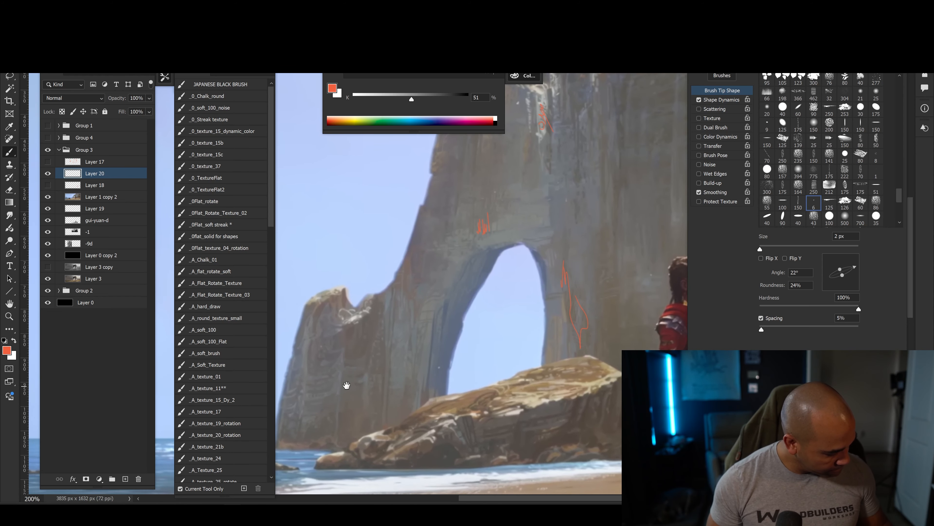
{"action": "left_click_drag", "start_coordinate": [382, 389], "coordinate": [325, 420]}
{"action": "left_click_drag", "start_coordinate": [566, 386], "coordinate": [459, 407]}
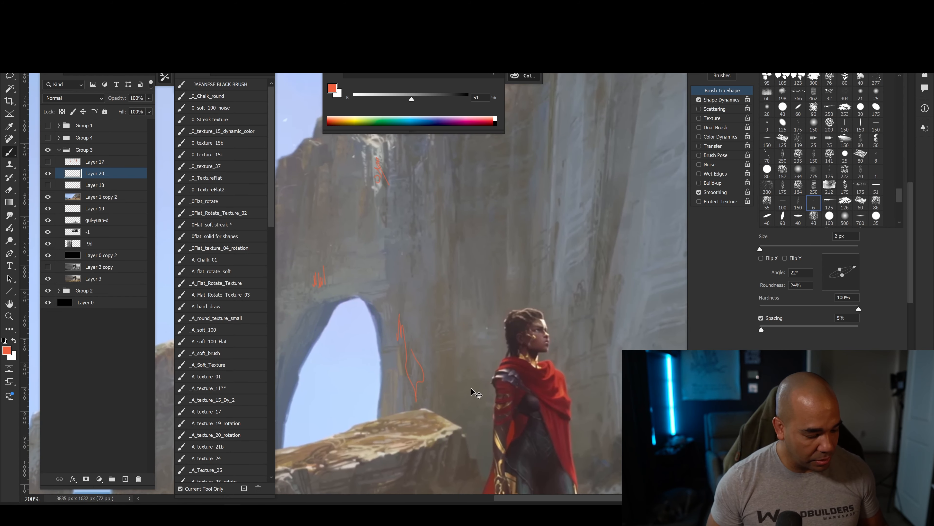
Show and expand Group 4, hiding all its layers except Layer 3 copy 2 to display the stone gate painting.
{"action": "key", "text": "ctrl+minus"}
{"action": "key", "text": "ctrl+minus"}
{"action": "left_click_drag", "start_coordinate": [424, 356], "coordinate": [470, 426]}
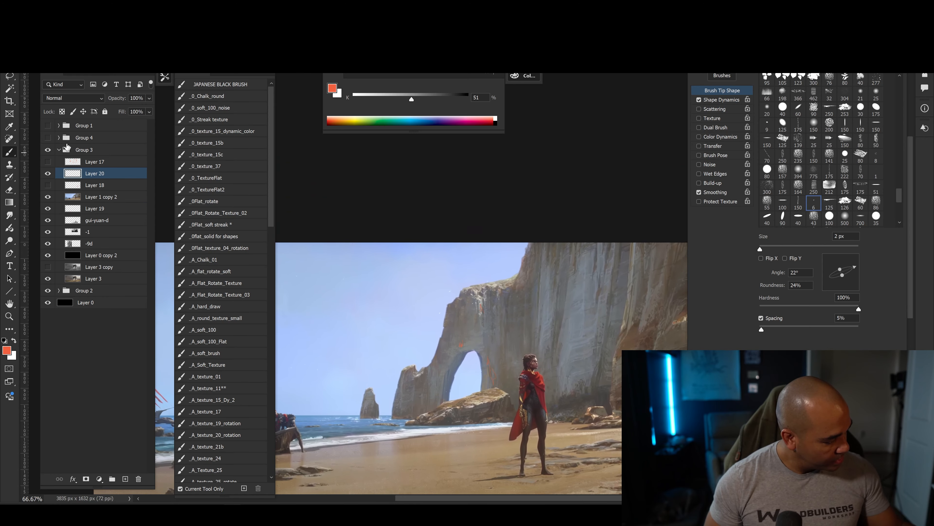
{"action": "left_click", "coordinate": [48, 138]}
{"action": "key", "text": "ctrl+minus"}
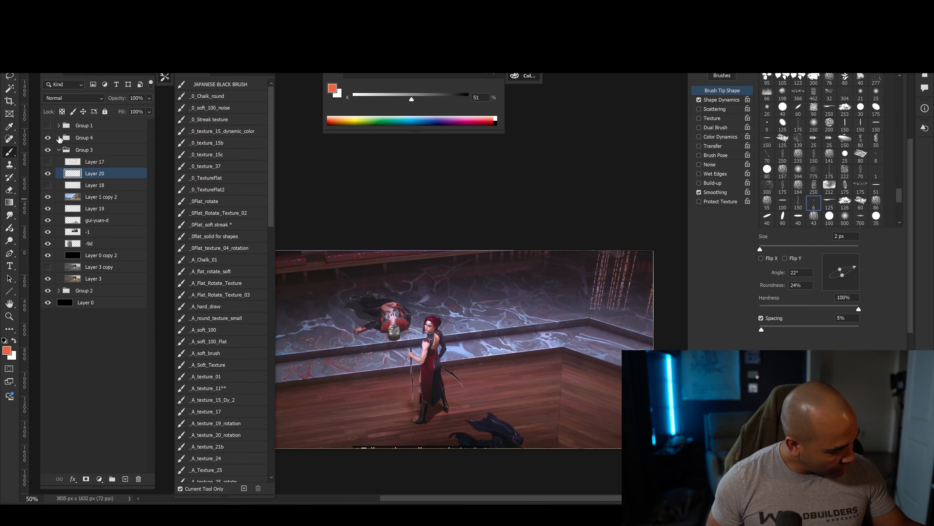
{"action": "left_click", "coordinate": [59, 137]}
{"action": "left_click_drag", "start_coordinate": [48, 150], "coordinate": [47, 208]}
{"action": "mouse_move", "coordinate": [413, 367]}
{"action": "left_mouse_down"}
{"action": "mouse_move", "coordinate": [453, 342]}
{"action": "mouse_move", "coordinate": [437, 321]}
{"action": "left_mouse_up"}
{"action": "key", "text": "ctrl+minus"}
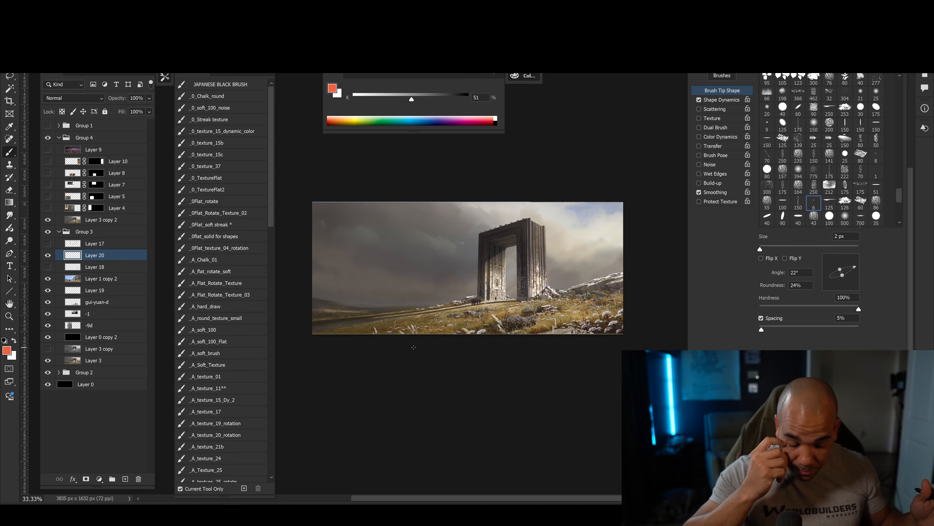
{"action": "key", "text": "ctrl+plus"}
{"action": "key", "text": "ctrl+plus"}
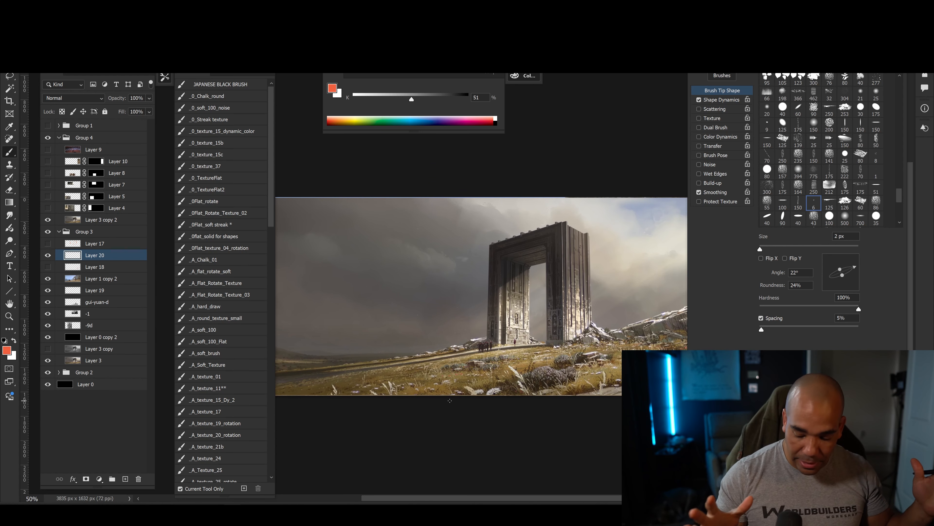
{"action": "left_click_drag", "start_coordinate": [453, 418], "coordinate": [465, 422]}
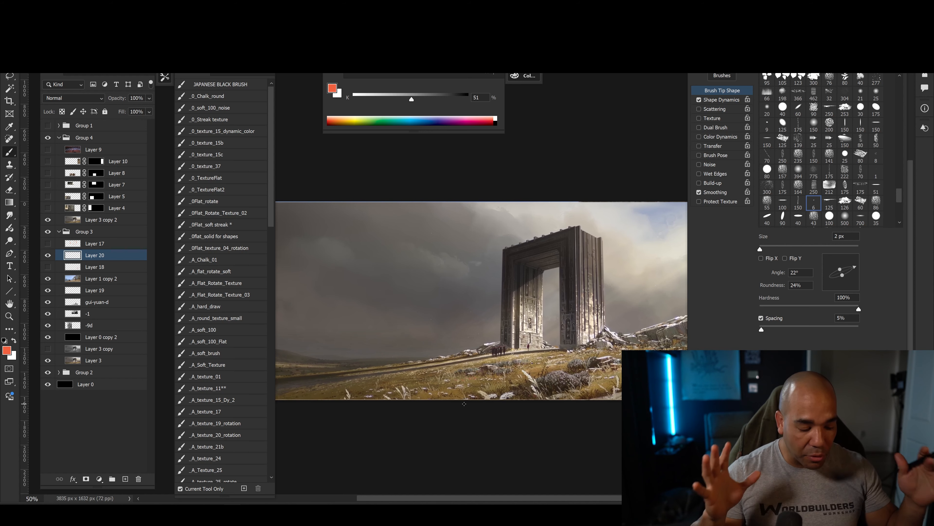
Create a layer above Layer 3 copy 2 and outline the gate, its opening and its base in red with a larger brush.
{"action": "left_click", "coordinate": [92, 220]}
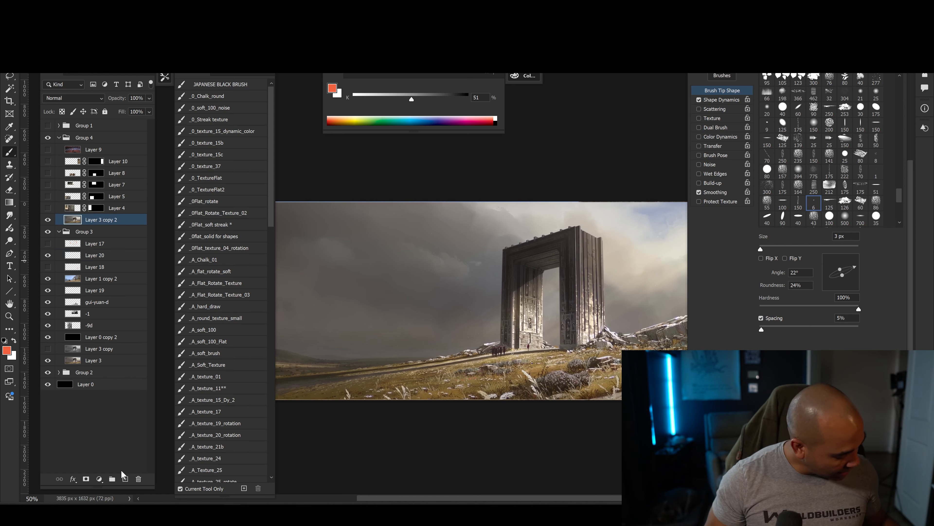
{"action": "left_click", "coordinate": [125, 479]}
{"action": "key", "text": "bracketright"}
{"action": "key", "text": "bracketright"}
{"action": "key", "text": "bracketright"}
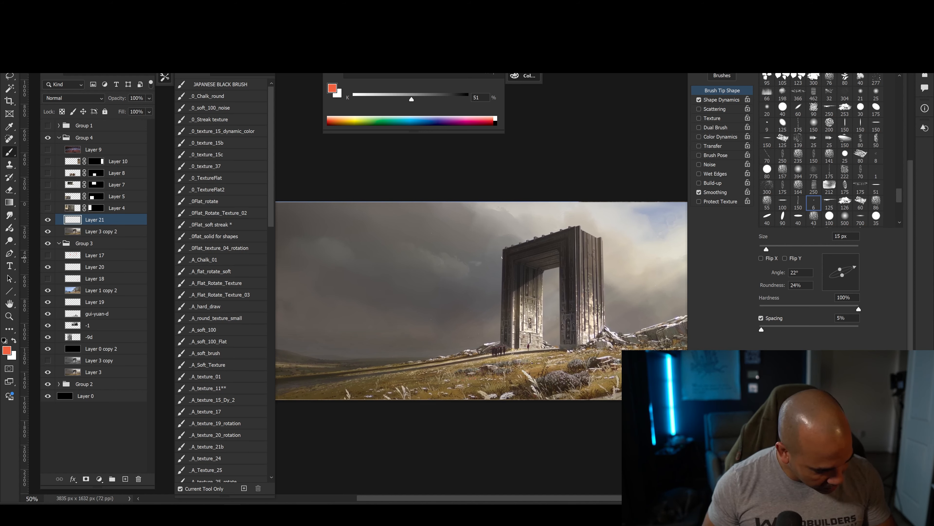
{"action": "left_click_drag", "start_coordinate": [501, 269], "coordinate": [501, 356]}
{"action": "left_click_drag", "start_coordinate": [502, 249], "coordinate": [604, 337]}
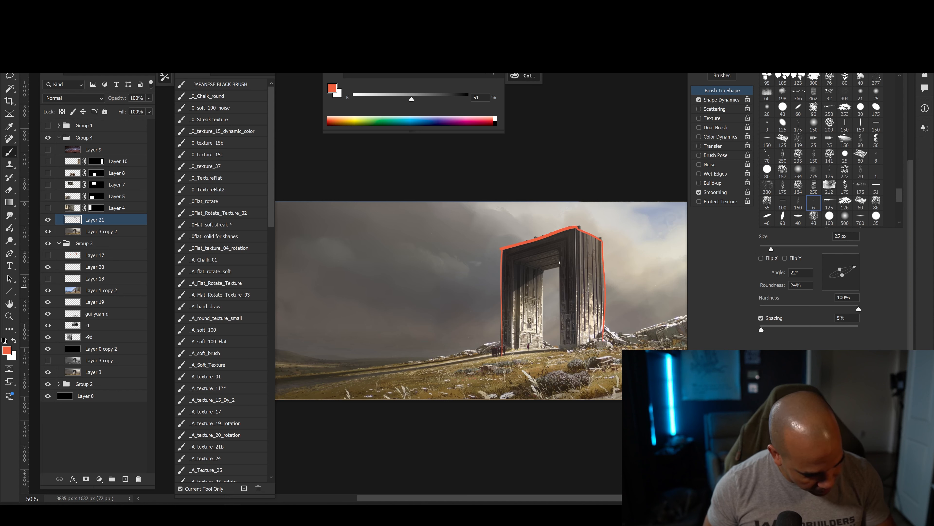
{"action": "mouse_move", "coordinate": [557, 294]}
{"action": "left_mouse_down"}
{"action": "mouse_move", "coordinate": [558, 351]}
{"action": "mouse_move", "coordinate": [597, 343]}
{"action": "left_mouse_up"}
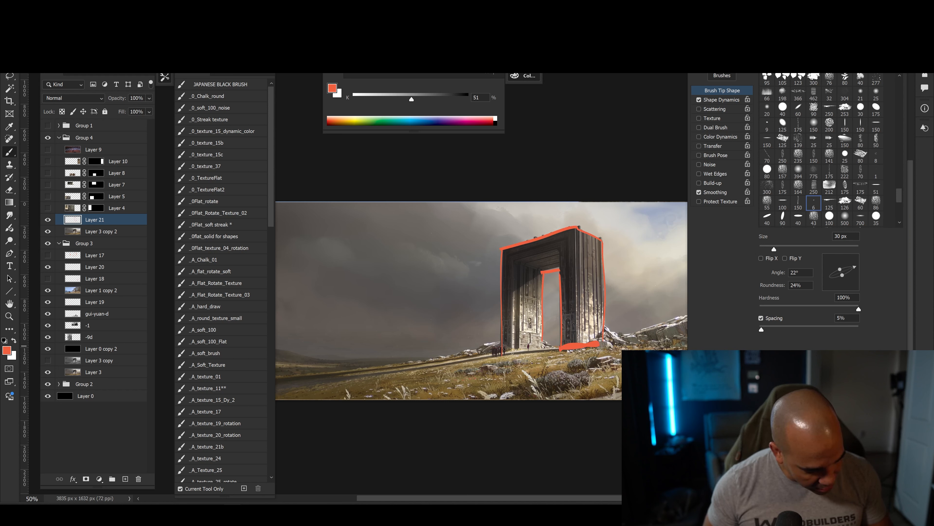
{"action": "left_click_drag", "start_coordinate": [495, 353], "coordinate": [538, 348]}
Fill the gate's side, lintel and both pillars with diagonal red hatching.
{"action": "key", "text": "bracketright"}
{"action": "mouse_move", "coordinate": [570, 235]}
{"action": "left_mouse_down"}
{"action": "mouse_move", "coordinate": [601, 265]}
{"action": "mouse_move", "coordinate": [604, 296]}
{"action": "left_mouse_up"}
{"action": "left_click_drag", "start_coordinate": [549, 251], "coordinate": [603, 326]}
{"action": "left_click_drag", "start_coordinate": [567, 290], "coordinate": [596, 340]}
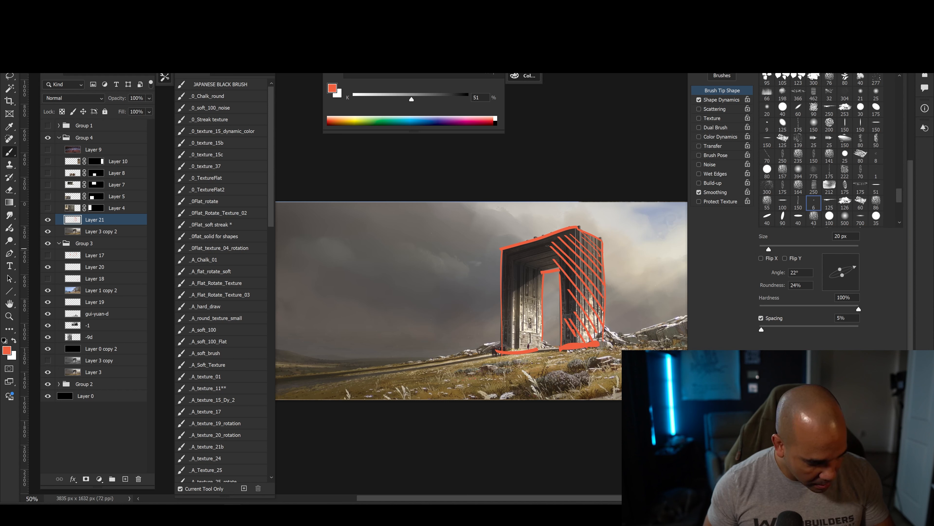
{"action": "mouse_move", "coordinate": [538, 241]}
{"action": "left_mouse_down"}
{"action": "mouse_move", "coordinate": [559, 261]}
{"action": "mouse_move", "coordinate": [541, 283]}
{"action": "mouse_move", "coordinate": [540, 319]}
{"action": "left_mouse_up"}
{"action": "mouse_move", "coordinate": [503, 310]}
{"action": "left_mouse_down"}
{"action": "mouse_move", "coordinate": [537, 332]}
{"action": "mouse_move", "coordinate": [536, 341]}
{"action": "left_mouse_up"}
{"action": "left_click_drag", "start_coordinate": [503, 327], "coordinate": [527, 348]}
{"action": "left_click_drag", "start_coordinate": [499, 344], "coordinate": [514, 350]}
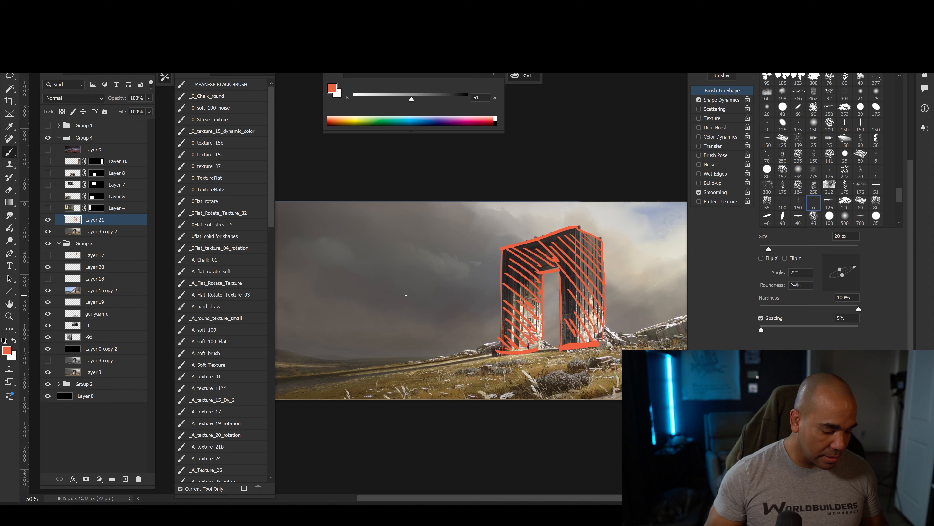
Move the gate annotation layer above Layer 10 and show the close-up images on Layers 4, 5, 7, 8 and 10.
{"action": "left_click_drag", "start_coordinate": [430, 380], "coordinate": [409, 388]}
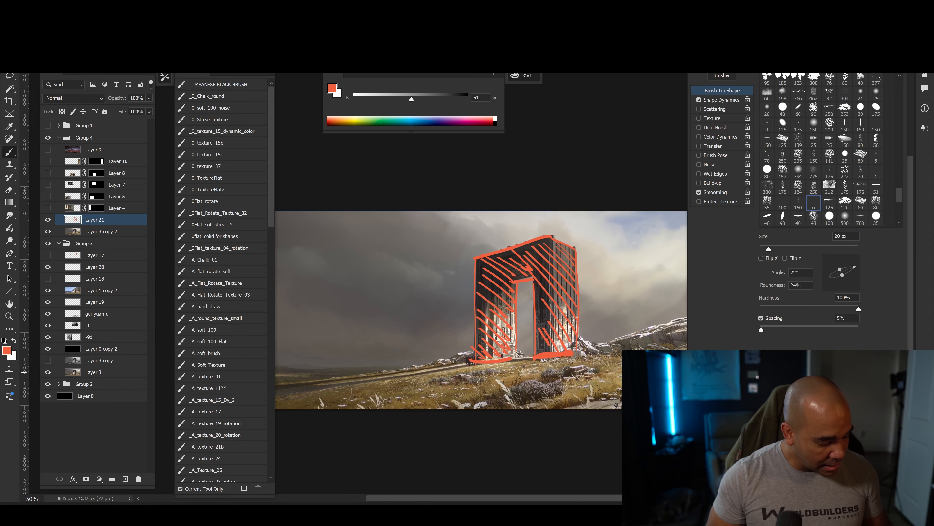
{"action": "left_click_drag", "start_coordinate": [539, 382], "coordinate": [479, 382]}
{"action": "left_click_drag", "start_coordinate": [105, 221], "coordinate": [46, 170]}
{"action": "left_click", "coordinate": [48, 220]}
{"action": "left_click_drag", "start_coordinate": [425, 403], "coordinate": [579, 391]}
{"action": "key", "text": "ctrl+minus"}
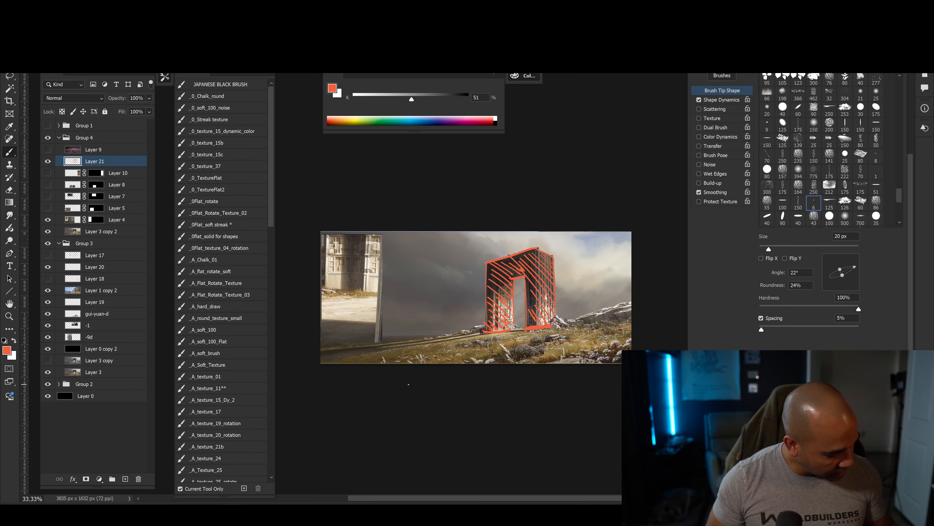
{"action": "left_click_drag", "start_coordinate": [52, 205], "coordinate": [47, 184]}
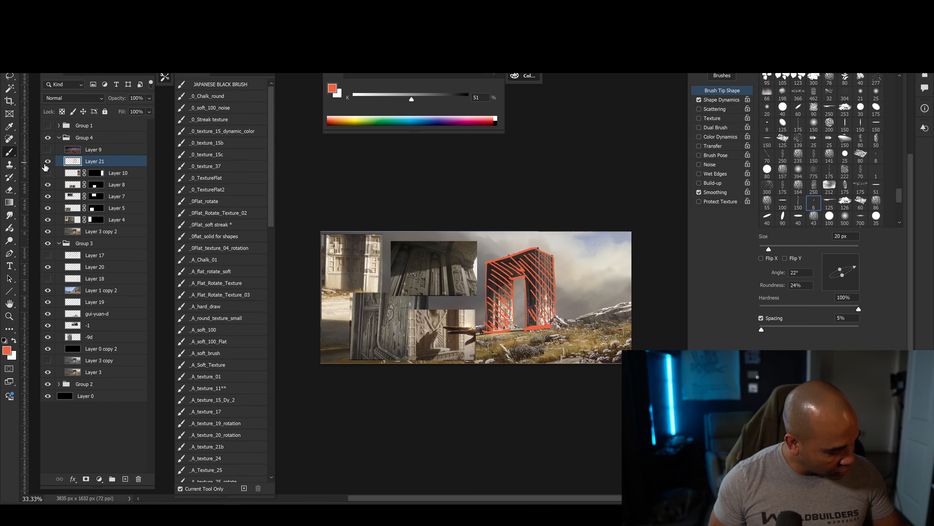
{"action": "left_click", "coordinate": [45, 174]}
Mark a carved relief shape in red with a 10 px brush in the wall close-up with the reaching hand.
{"action": "key", "text": "ctrl+plus"}
{"action": "left_click_drag", "start_coordinate": [406, 426], "coordinate": [497, 405]}
{"action": "key", "text": "ctrl+plus"}
{"action": "key", "text": "ctrl+plus"}
{"action": "left_click_drag", "start_coordinate": [408, 405], "coordinate": [496, 392]}
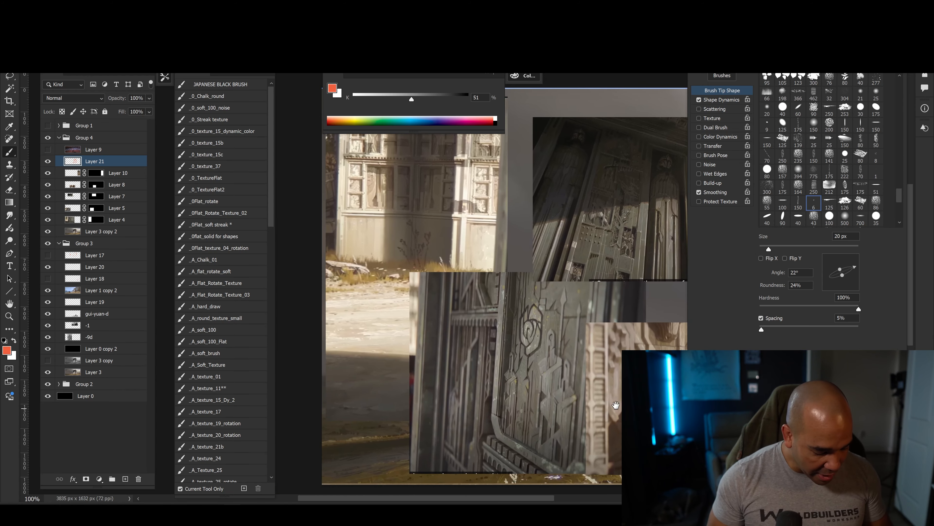
{"action": "left_click_drag", "start_coordinate": [615, 404], "coordinate": [432, 368]}
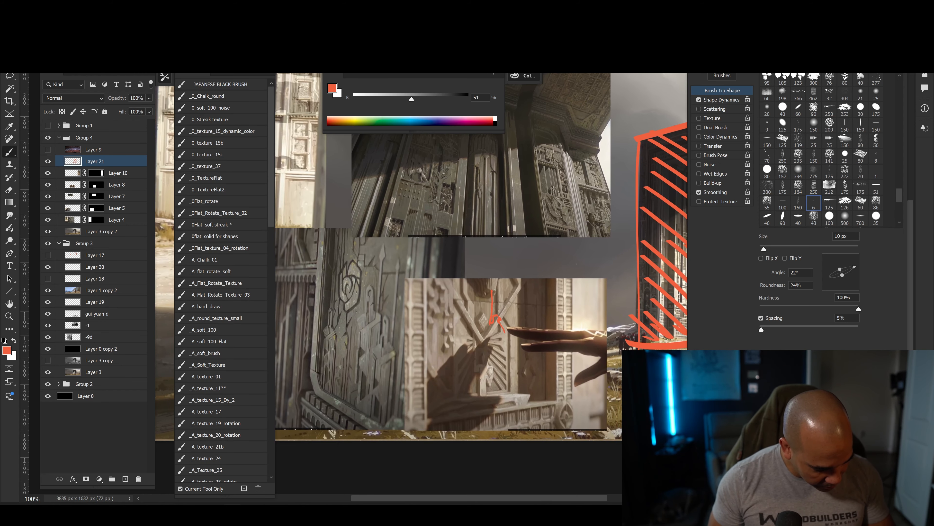
{"action": "mouse_move", "coordinate": [496, 360]}
{"action": "left_mouse_down"}
{"action": "mouse_move", "coordinate": [434, 374]}
{"action": "mouse_move", "coordinate": [471, 380]}
{"action": "mouse_move", "coordinate": [548, 453]}
{"action": "left_mouse_up"}
Trace vertical panel lines in red on the dark carved wall and mark the panel pattern near the reaching hand.
{"action": "key", "text": "bracketleft"}
{"action": "key", "text": "ctrl+plus"}
{"action": "key", "text": "ctrl+plus"}
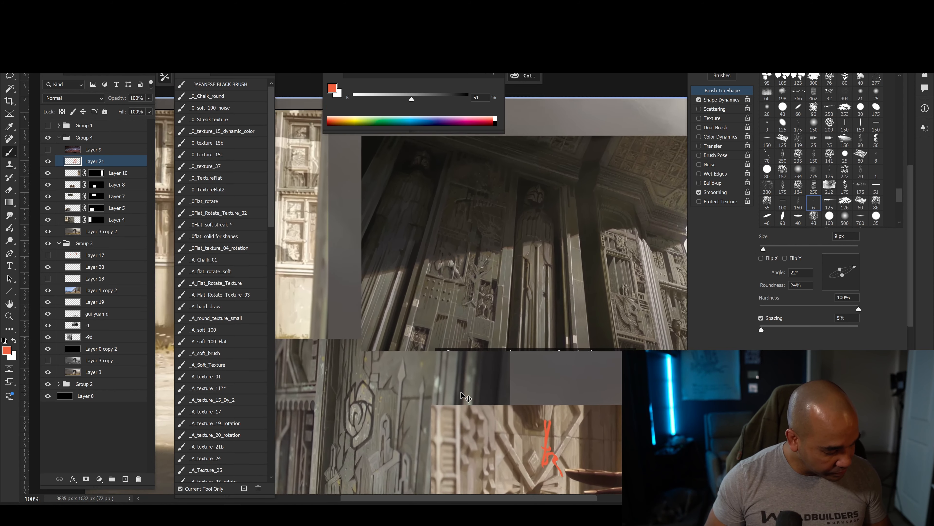
{"action": "key", "text": "bracketleft"}
{"action": "key", "text": "bracketleft"}
{"action": "key", "text": "bracketleft"}
{"action": "left_click_drag", "start_coordinate": [441, 299], "coordinate": [418, 406]}
{"action": "left_click_drag", "start_coordinate": [442, 317], "coordinate": [425, 428]}
{"action": "left_click_drag", "start_coordinate": [411, 293], "coordinate": [386, 431]}
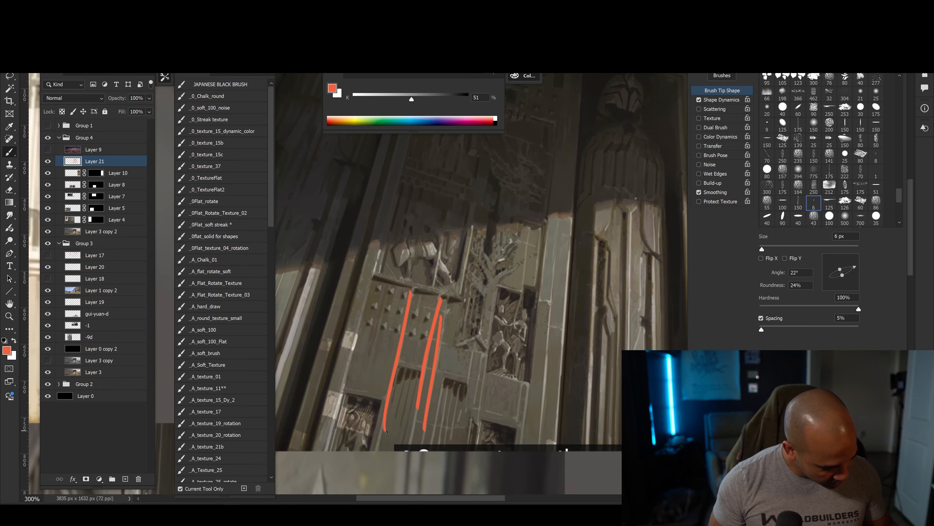
{"action": "mouse_move", "coordinate": [547, 356]}
{"action": "left_mouse_down"}
{"action": "mouse_move", "coordinate": [544, 383]}
{"action": "mouse_move", "coordinate": [344, 340]}
{"action": "left_mouse_up"}
{"action": "mouse_move", "coordinate": [519, 334]}
{"action": "left_mouse_down"}
{"action": "mouse_move", "coordinate": [420, 395]}
{"action": "mouse_move", "coordinate": [370, 378]}
{"action": "mouse_move", "coordinate": [408, 355]}
{"action": "mouse_move", "coordinate": [428, 326]}
{"action": "left_mouse_up"}
Mark individual grid details in red with a 6 px brush on the facade close-up beside the gate.
{"action": "key", "text": "ctrl+minus"}
{"action": "key", "text": "ctrl+minus"}
{"action": "key", "text": "ctrl+minus"}
{"action": "left_click_drag", "start_coordinate": [547, 375], "coordinate": [367, 375]}
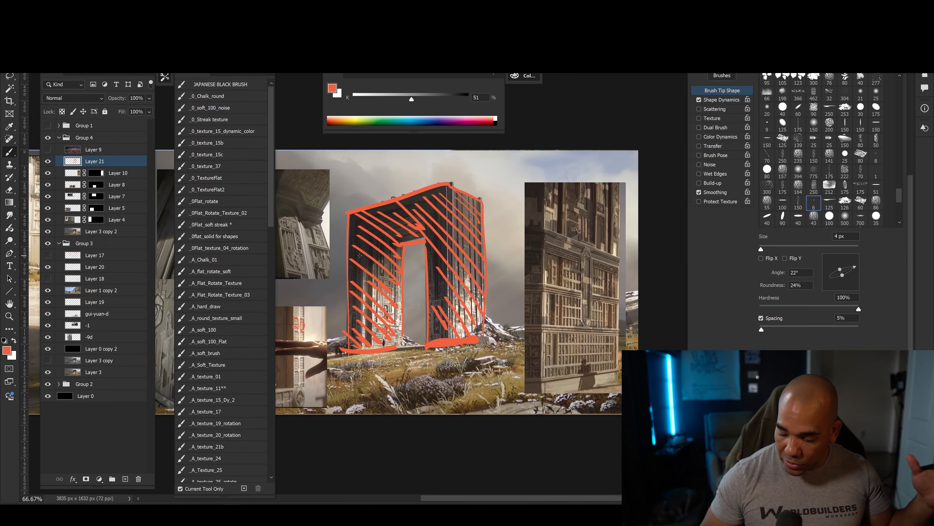
{"action": "key", "text": "ctrl+plus"}
{"action": "left_click_drag", "start_coordinate": [542, 394], "coordinate": [398, 345]}
{"action": "key", "text": "ctrl+plus"}
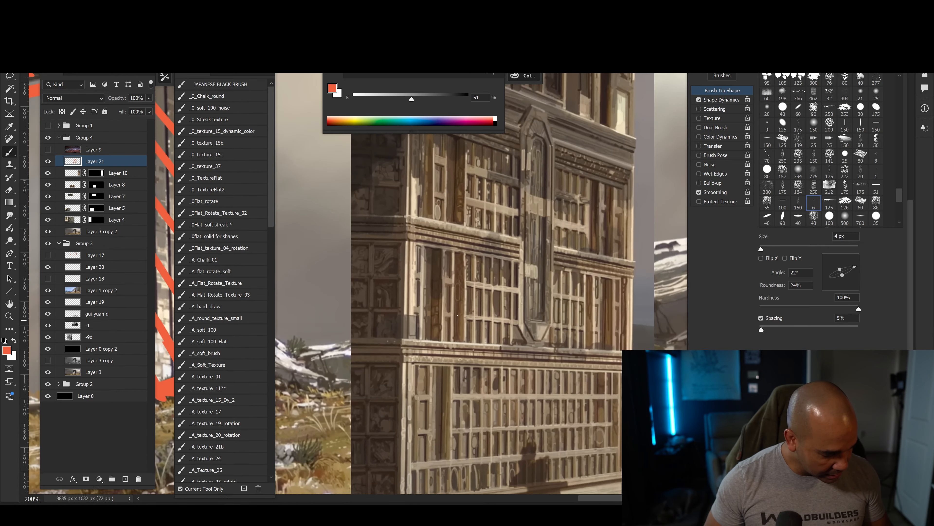
{"action": "key", "text": "bracketright"}
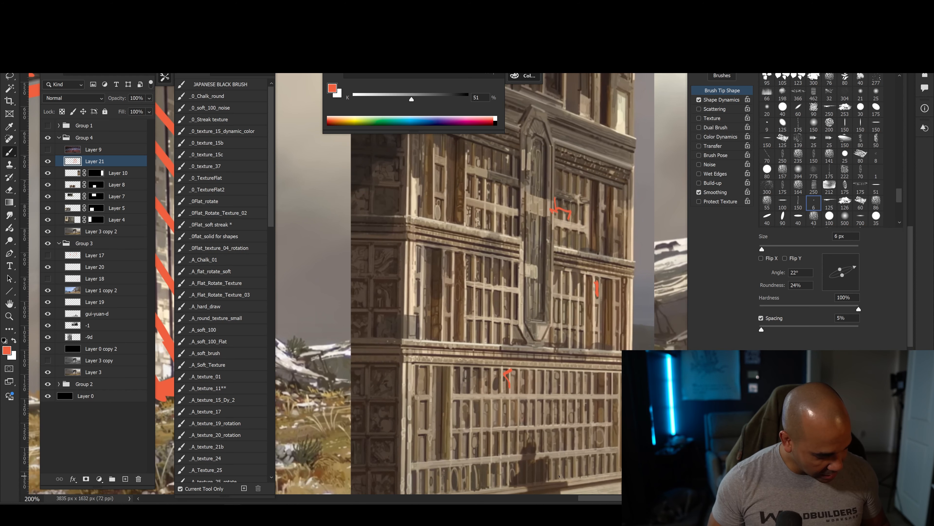
{"action": "key", "text": "ctrl+minus"}
{"action": "key", "text": "ctrl+minus"}
{"action": "key", "text": "ctrl+minus"}
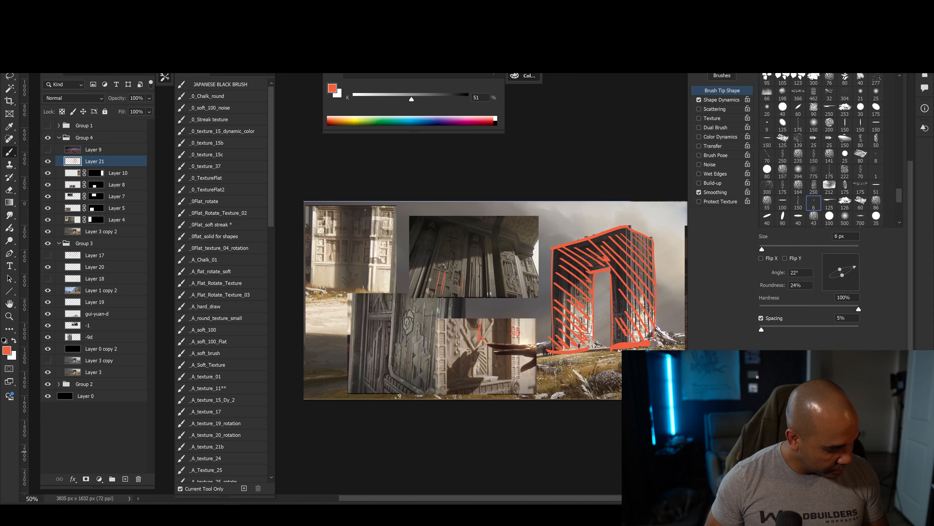
{"action": "left_click_drag", "start_coordinate": [492, 431], "coordinate": [470, 415]}
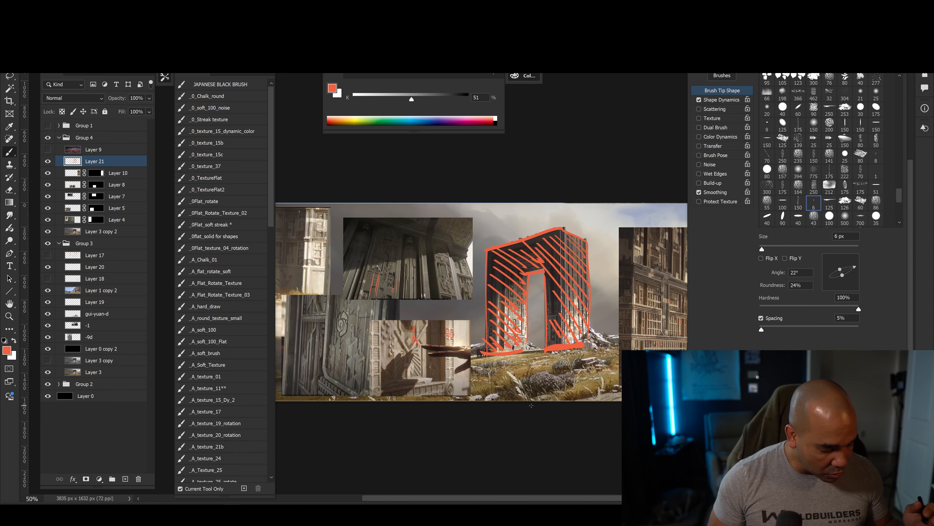
Show Layer 9, the painting of the red-haired woman in the wooden hall, and add a new layer above it.
{"action": "left_click_drag", "start_coordinate": [458, 415], "coordinate": [477, 418]}
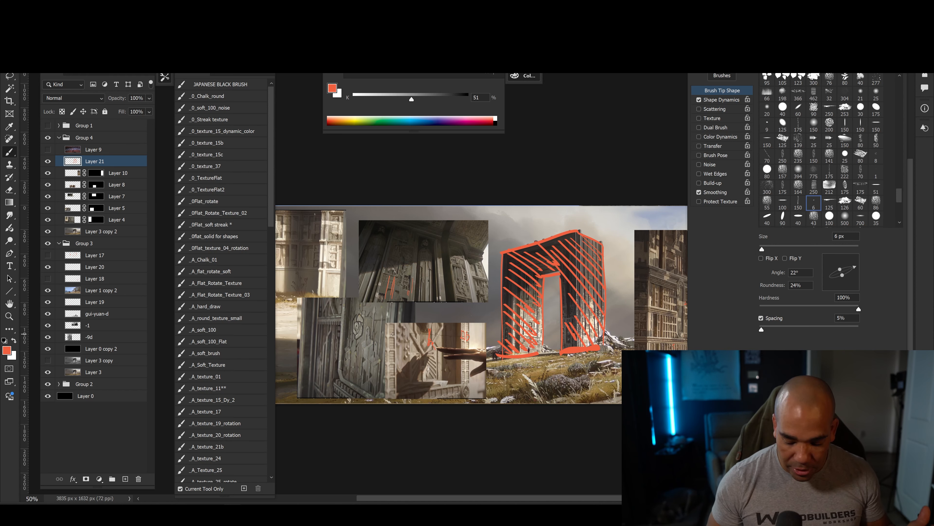
{"action": "left_click_drag", "start_coordinate": [450, 370], "coordinate": [411, 369]}
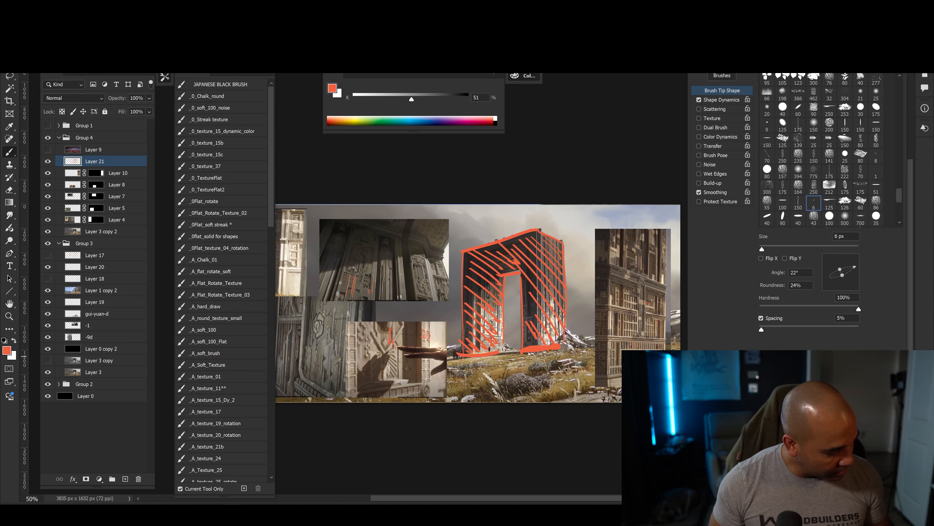
{"action": "left_click", "coordinate": [48, 150]}
{"action": "left_click", "coordinate": [98, 150]}
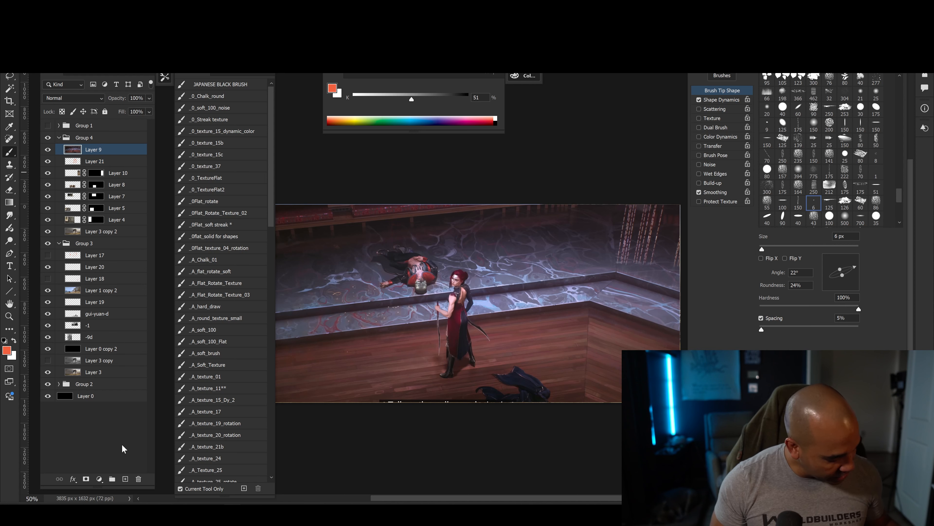
{"action": "left_click", "coordinate": [125, 478]}
Draw a red dividing line with a roughly 10 px brush from the marble floor, over the ledge and down across the wood.
{"action": "key", "text": "bracketright"}
{"action": "key", "text": "bracketright"}
{"action": "key", "text": "bracketright"}
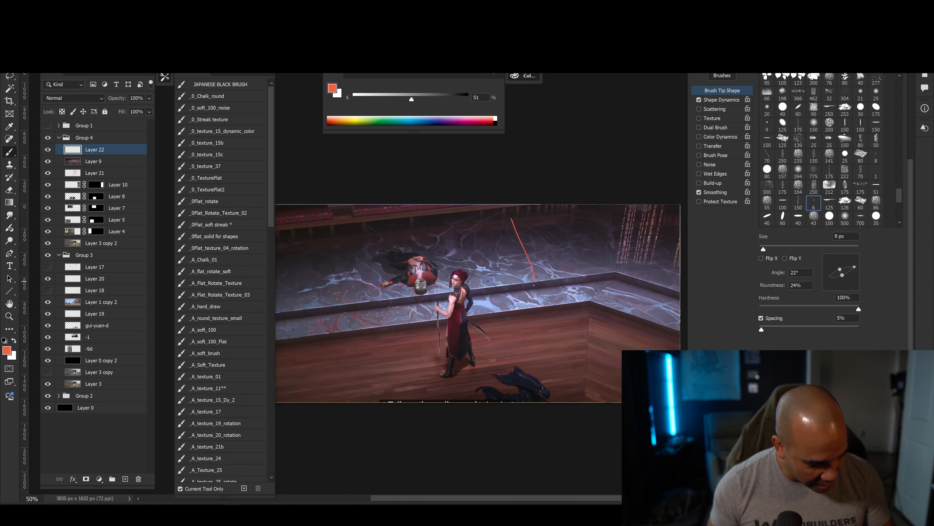
{"action": "key", "text": "bracketright"}
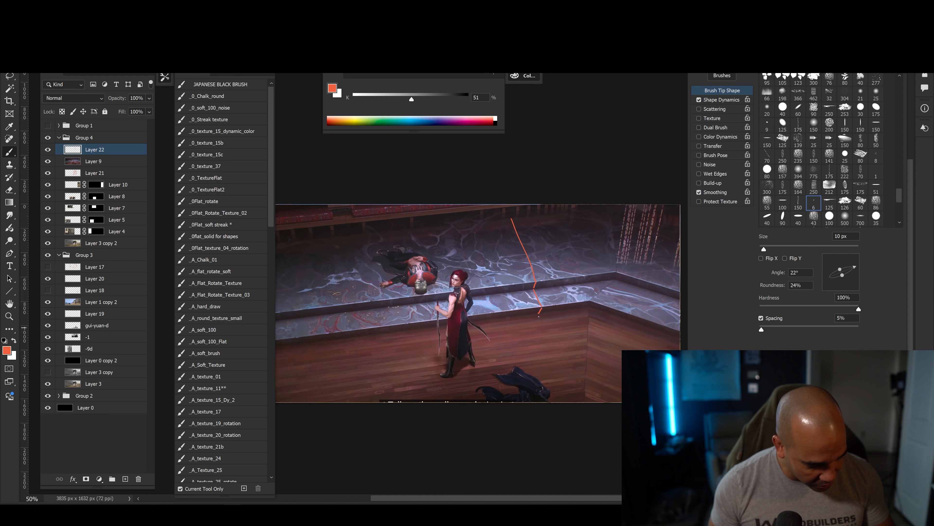
{"action": "left_click", "coordinate": [555, 401], "text": "shift"}
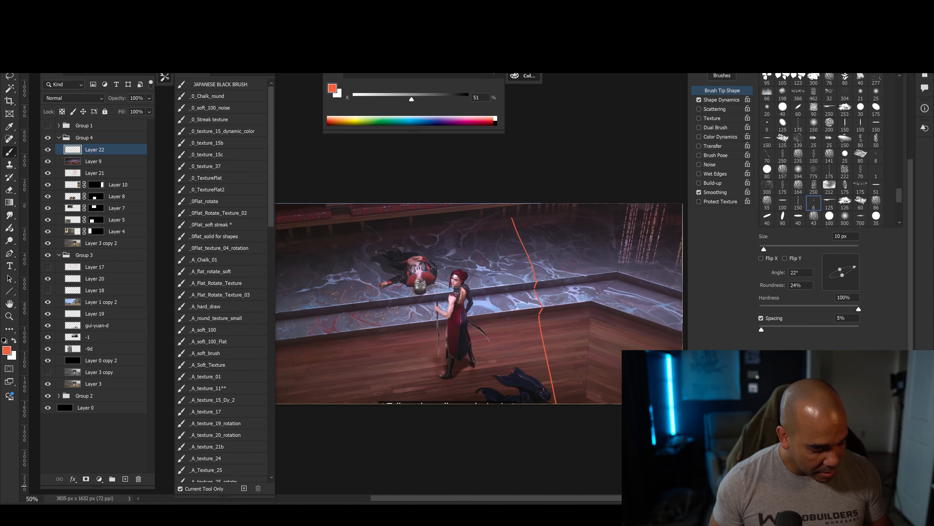
{"action": "key", "text": "ctrl+plus"}
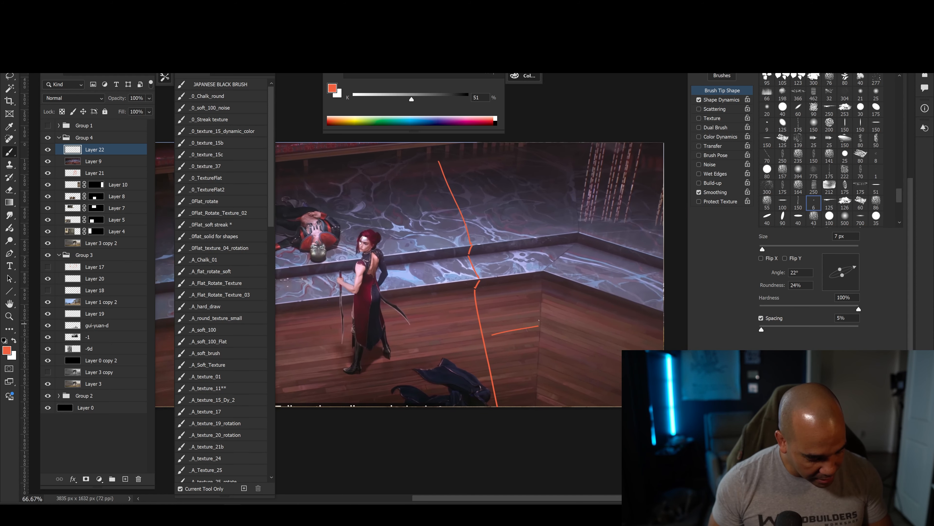
{"action": "mouse_move", "coordinate": [539, 320]}
{"action": "left_mouse_down"}
{"action": "mouse_move", "coordinate": [484, 333]}
{"action": "mouse_move", "coordinate": [543, 313]}
{"action": "left_mouse_up"}
{"action": "key", "text": "ctrl+z"}
{"action": "key", "text": "ctrl+z"}
{"action": "key", "text": "ctrl+z"}
{"action": "key", "text": "ctrl+z"}
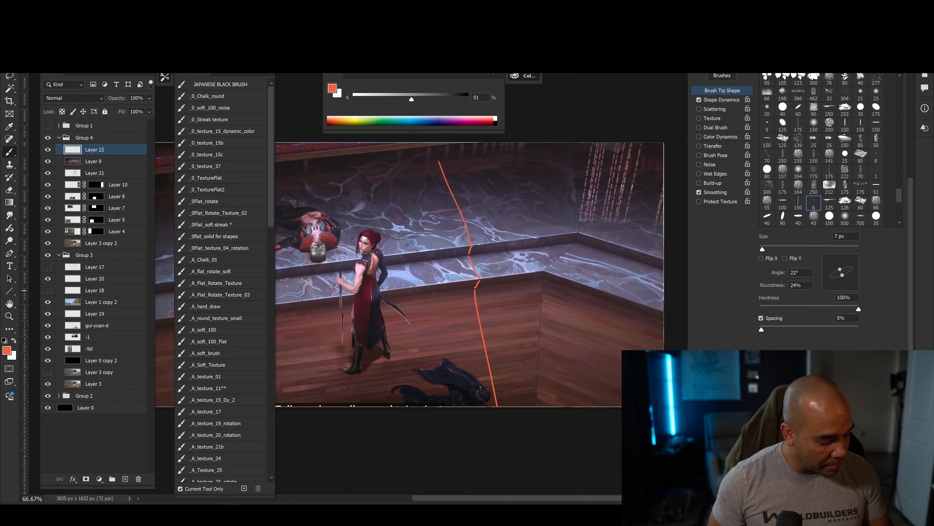
Mark the marble surface beside the dividing line with parallel diagonal red strokes and curved vein lines, using an 8 px brush.
{"action": "left_click_drag", "start_coordinate": [399, 358], "coordinate": [413, 404]}
{"action": "key", "text": "["}
{"action": "left_click_drag", "start_coordinate": [421, 218], "coordinate": [466, 267]}
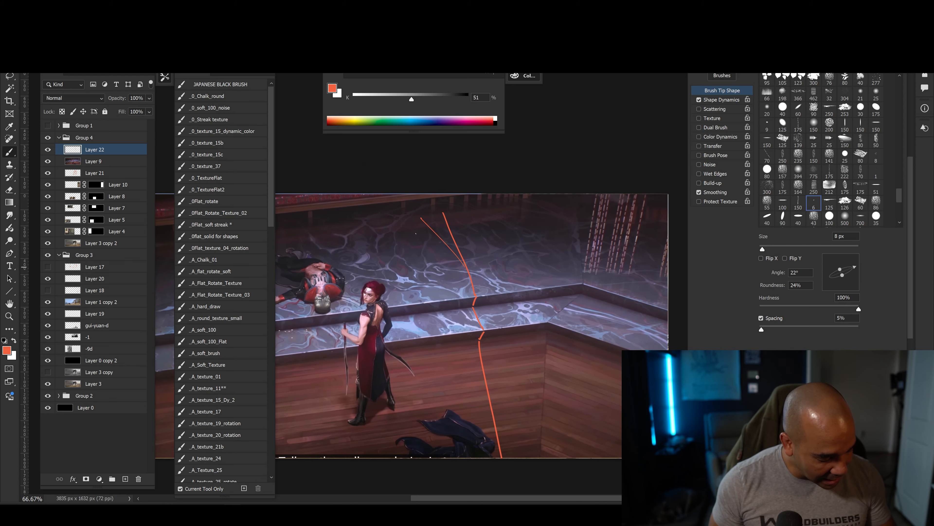
{"action": "left_click_drag", "start_coordinate": [424, 240], "coordinate": [467, 282]}
{"action": "left_click_drag", "start_coordinate": [398, 226], "coordinate": [463, 291]}
{"action": "left_click_drag", "start_coordinate": [361, 253], "coordinate": [422, 303]}
{"action": "left_click_drag", "start_coordinate": [334, 249], "coordinate": [391, 291]}
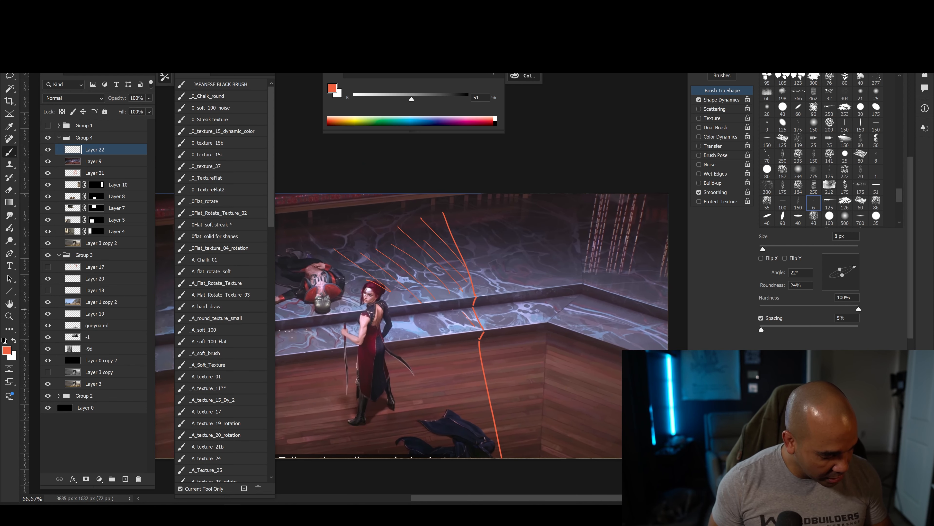
{"action": "mouse_move", "coordinate": [469, 279]}
{"action": "left_mouse_down"}
{"action": "mouse_move", "coordinate": [436, 260]}
{"action": "mouse_move", "coordinate": [534, 291]}
{"action": "left_mouse_up"}
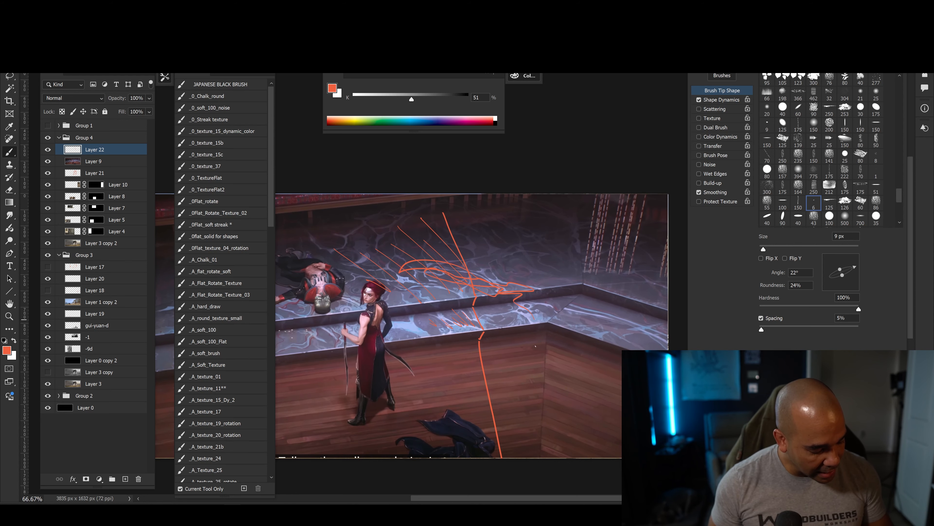
Trace the vertical corner of the wooden structure in red with a 9 px brush and draw plank lines receding from it.
{"action": "left_click_drag", "start_coordinate": [425, 398], "coordinate": [379, 337]}
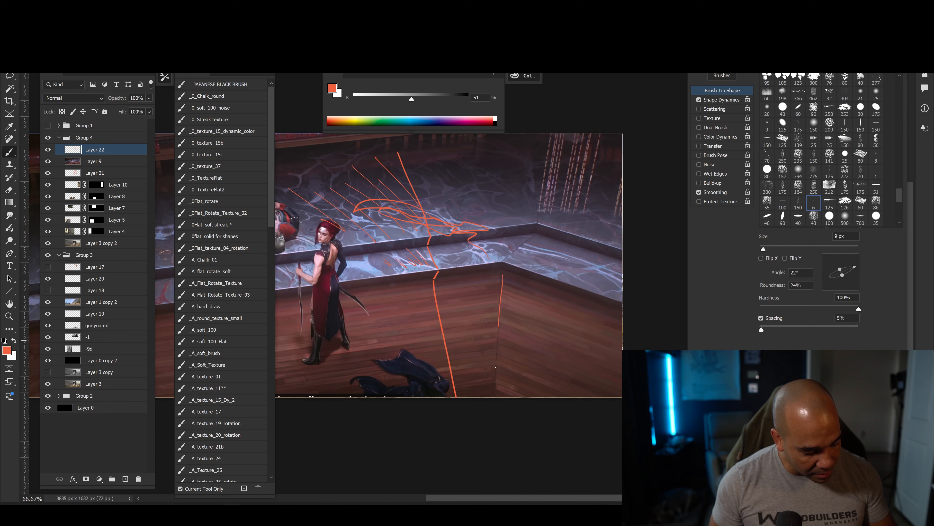
{"action": "left_click_drag", "start_coordinate": [496, 367], "coordinate": [494, 397]}
{"action": "key", "text": "bracketright"}
{"action": "left_click_drag", "start_coordinate": [508, 274], "coordinate": [624, 327]}
{"action": "left_click_drag", "start_coordinate": [505, 301], "coordinate": [622, 348]}
{"action": "left_click_drag", "start_coordinate": [506, 328], "coordinate": [622, 368]}
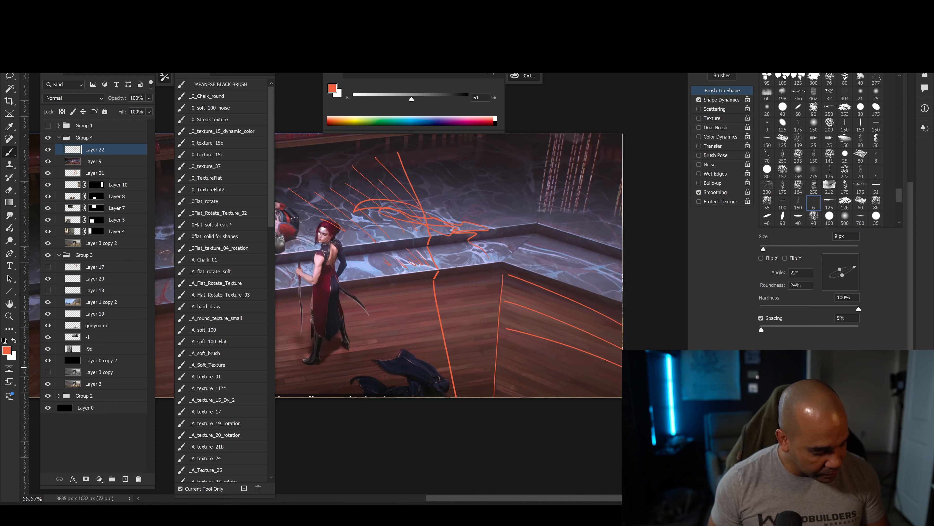
{"action": "mouse_move", "coordinate": [497, 346]}
{"action": "left_mouse_down"}
{"action": "mouse_move", "coordinate": [622, 385]}
{"action": "mouse_move", "coordinate": [585, 396]}
{"action": "left_mouse_up"}
Mark the plank direction on the other side of the wooden corner and add short red plank details on both sides.
{"action": "left_click_drag", "start_coordinate": [410, 373], "coordinate": [491, 351]}
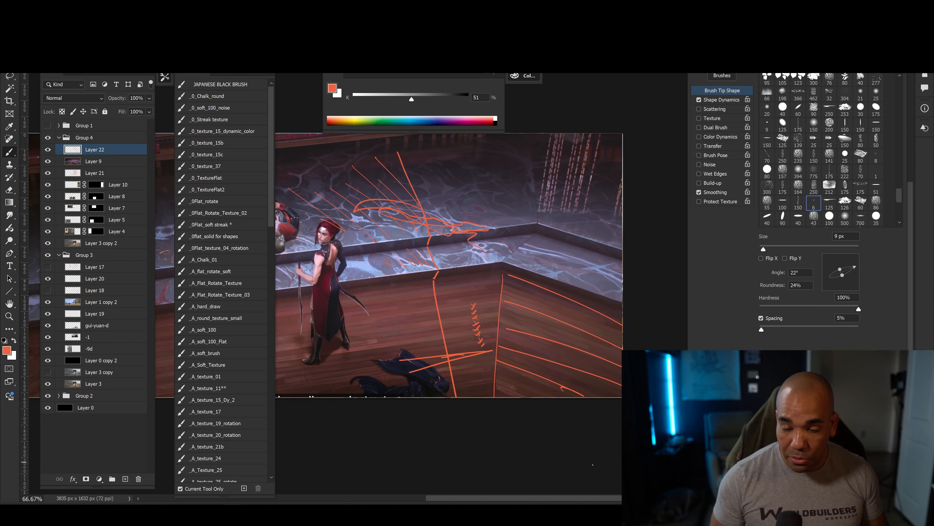
{"action": "left_click_drag", "start_coordinate": [501, 280], "coordinate": [452, 290]}
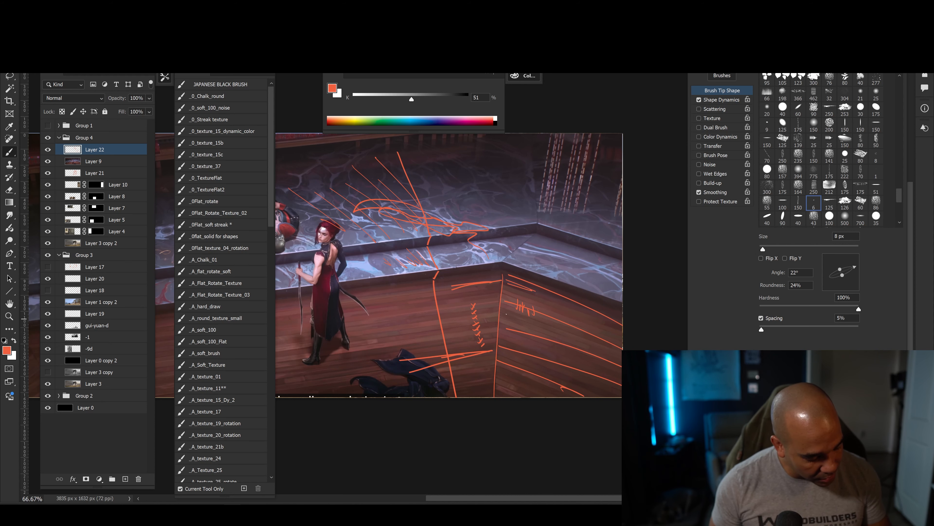
{"action": "left_click_drag", "start_coordinate": [554, 375], "coordinate": [593, 392]}
{"action": "left_click_drag", "start_coordinate": [431, 400], "coordinate": [453, 399]}
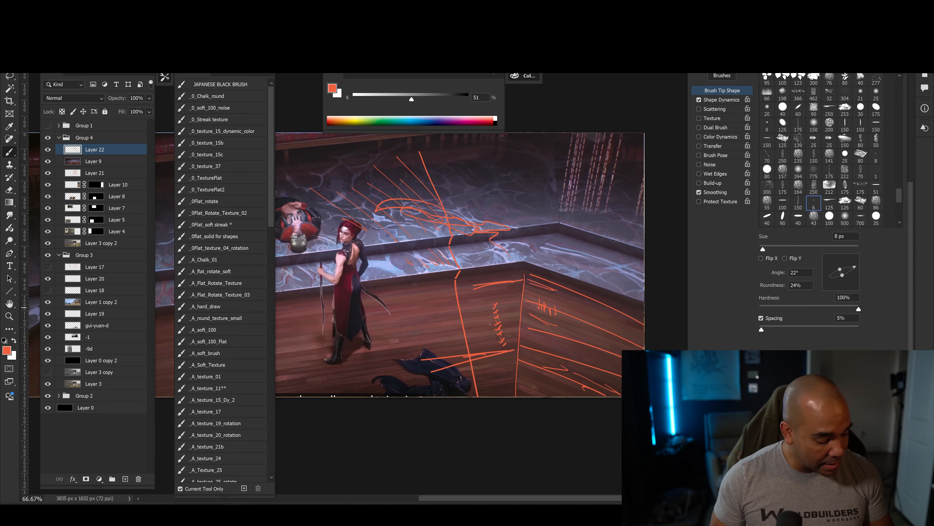
Duplicate Layer 9, hide the red annotation layer above it, and fully desaturate the copy with Hue/Saturation.
{"action": "left_click", "coordinate": [87, 163]}
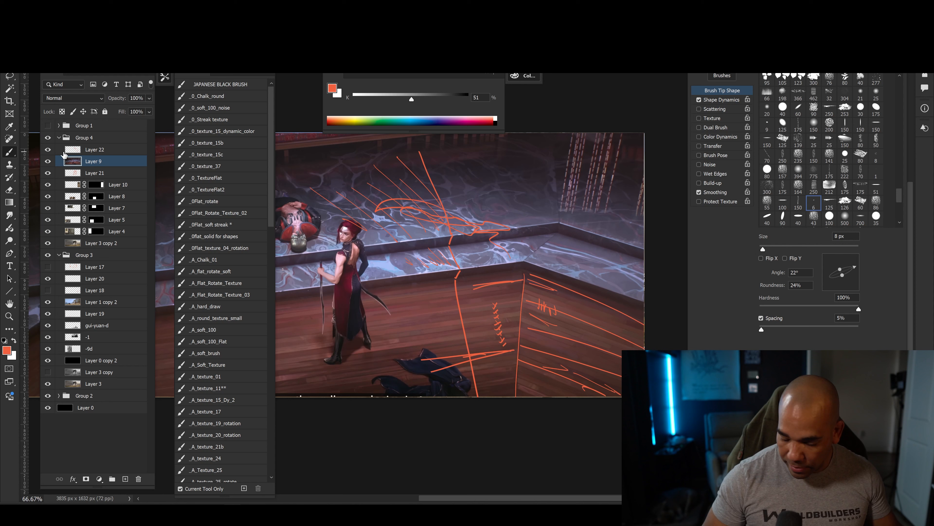
{"action": "key", "text": "ctrl+j"}
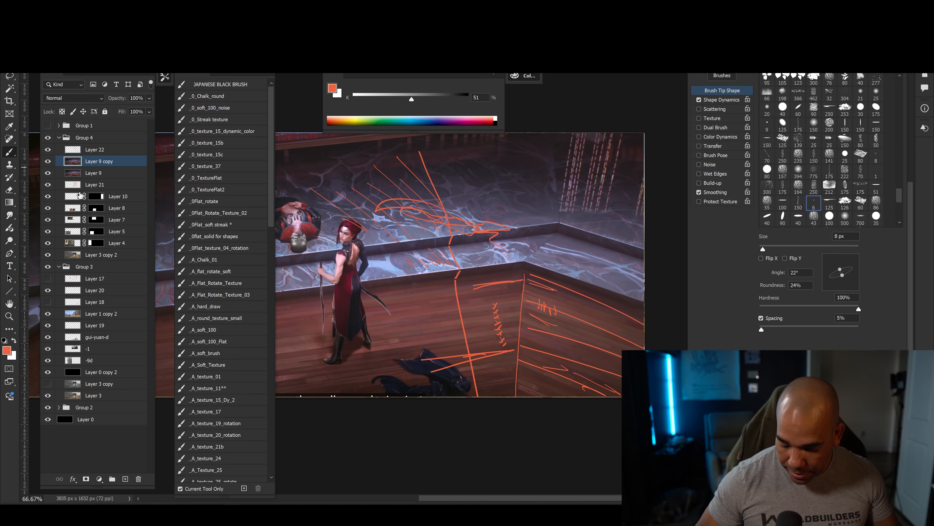
{"action": "left_click", "coordinate": [47, 150]}
{"action": "key", "text": "ctrl+u"}
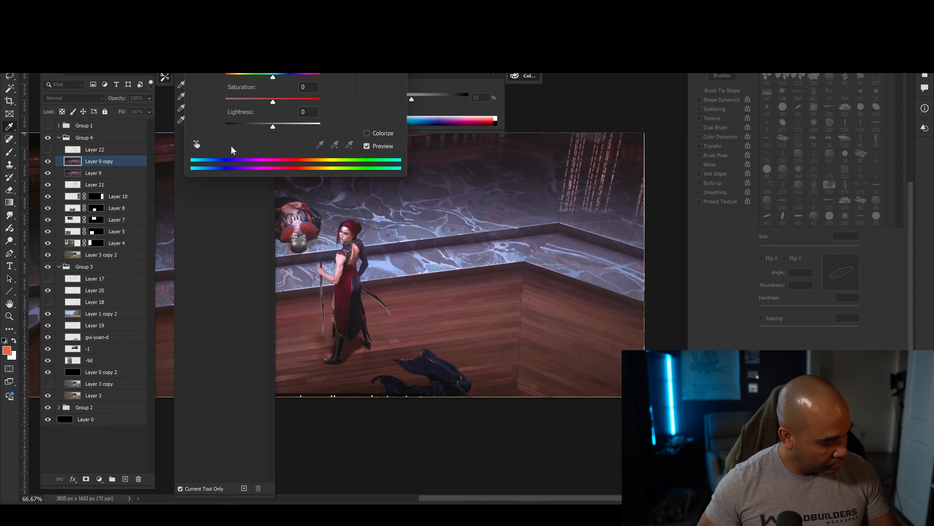
{"action": "left_click_drag", "start_coordinate": [273, 100], "coordinate": [165, 115]}
{"action": "key", "text": "Return"}
Add a new layer above the greyscale copy and outline the planes around the wooden corner in red with a 20 px brush.
{"action": "key", "text": "b"}
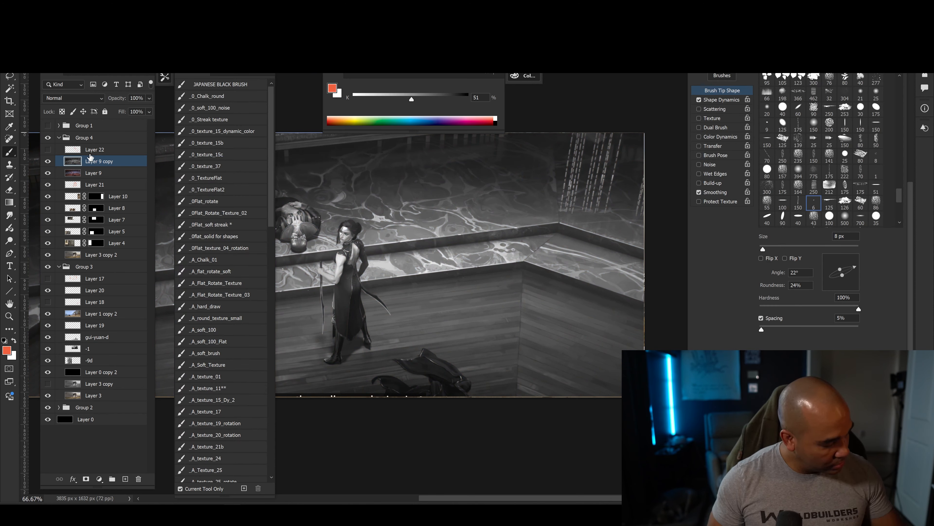
{"action": "left_click", "coordinate": [125, 479]}
{"action": "key", "text": "bracketright"}
{"action": "key", "text": "bracketright"}
{"action": "mouse_move", "coordinate": [519, 271]}
{"action": "left_mouse_down"}
{"action": "mouse_move", "coordinate": [517, 396]}
{"action": "mouse_move", "coordinate": [644, 307]}
{"action": "left_mouse_up"}
{"action": "left_click_drag", "start_coordinate": [515, 384], "coordinate": [621, 387]}
{"action": "left_click_drag", "start_coordinate": [519, 269], "coordinate": [409, 290]}
{"action": "left_click_drag", "start_coordinate": [528, 384], "coordinate": [411, 399]}
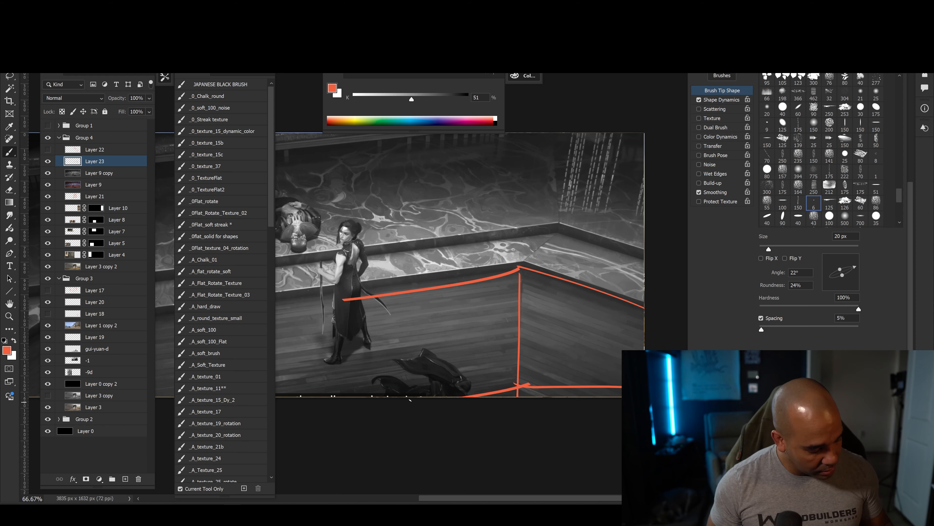
Draw a red arrow from the wood edge to the marble ledge and mark three small crosses down the dark wooden plane.
{"action": "left_click_drag", "start_coordinate": [497, 277], "coordinate": [487, 242]}
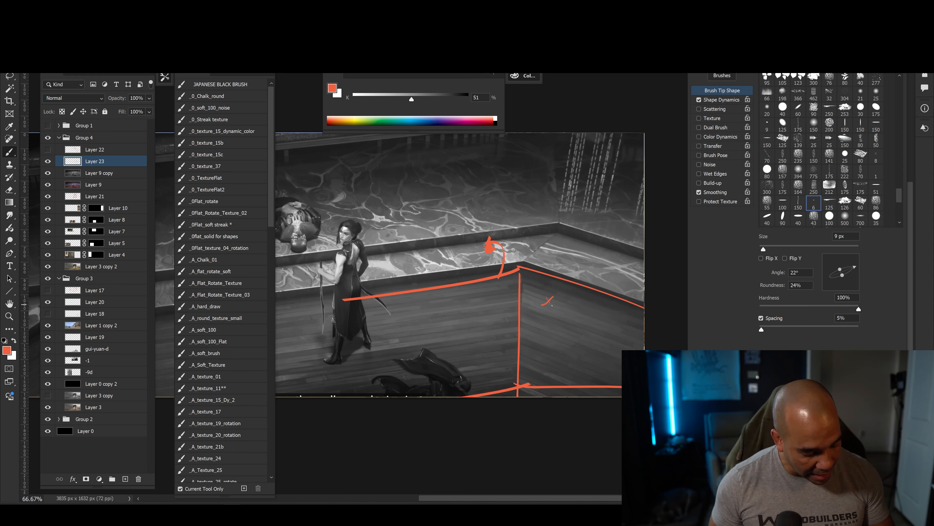
{"action": "left_click_drag", "start_coordinate": [555, 327], "coordinate": [549, 338]}
{"action": "left_click_drag", "start_coordinate": [547, 359], "coordinate": [559, 354]}
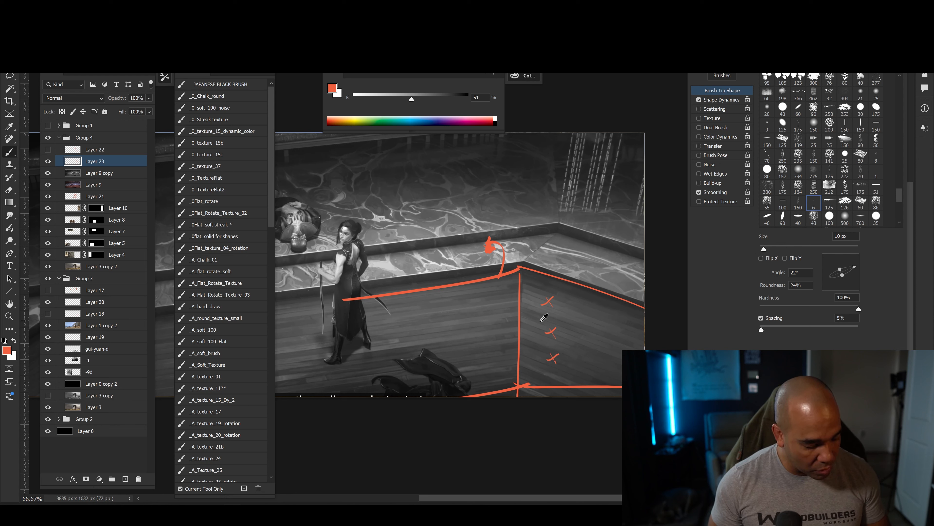
Sample the grey values of the dark wood and the lighter marble, and hide the red outline layer over the greyscale copy.
{"action": "left_click_drag", "start_coordinate": [544, 317], "coordinate": [549, 270]}
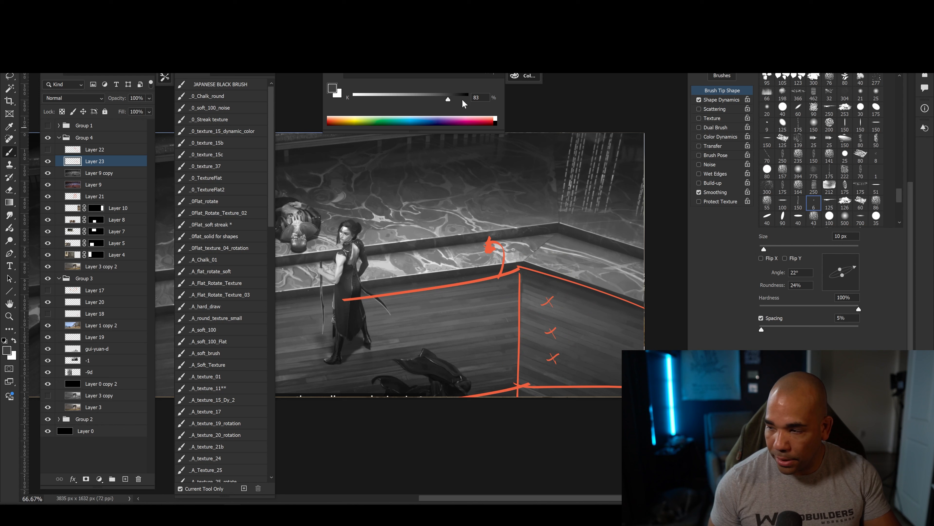
{"action": "left_click_drag", "start_coordinate": [578, 333], "coordinate": [440, 233]}
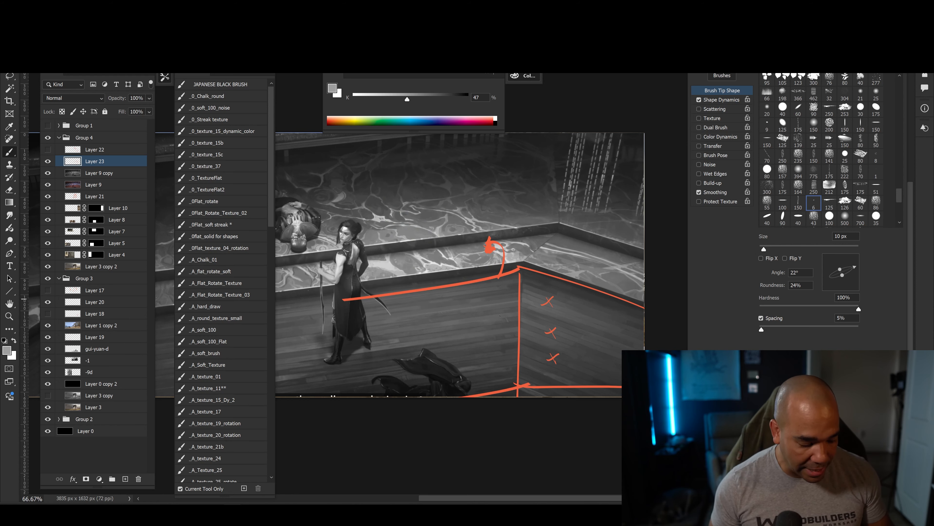
{"action": "left_click", "coordinate": [48, 161]}
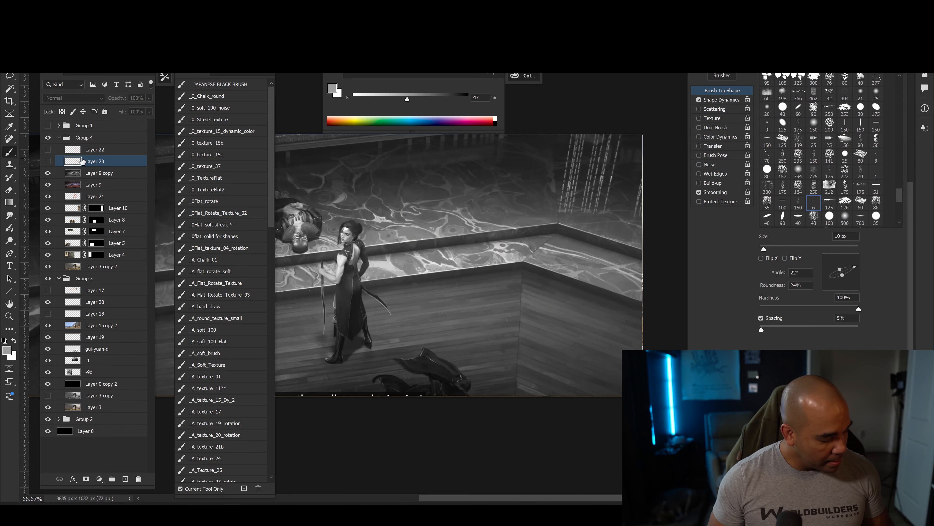
{"action": "key", "text": "ctrl+minus"}
{"action": "left_click_drag", "start_coordinate": [424, 399], "coordinate": [481, 423]}
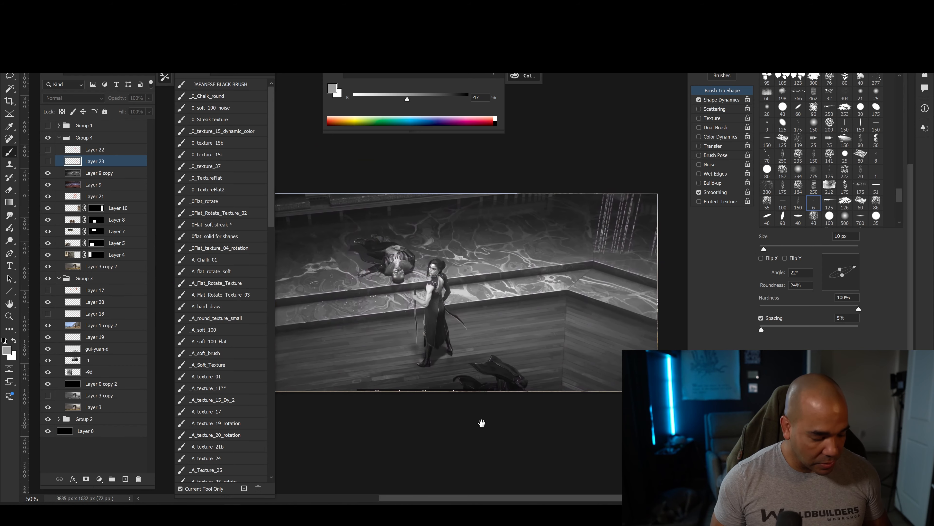
Collapse Group 4, show and expand Group 1, and hide its layers from Main1 copy 2 down to Layer 0 copy.
{"action": "left_click", "coordinate": [59, 138]}
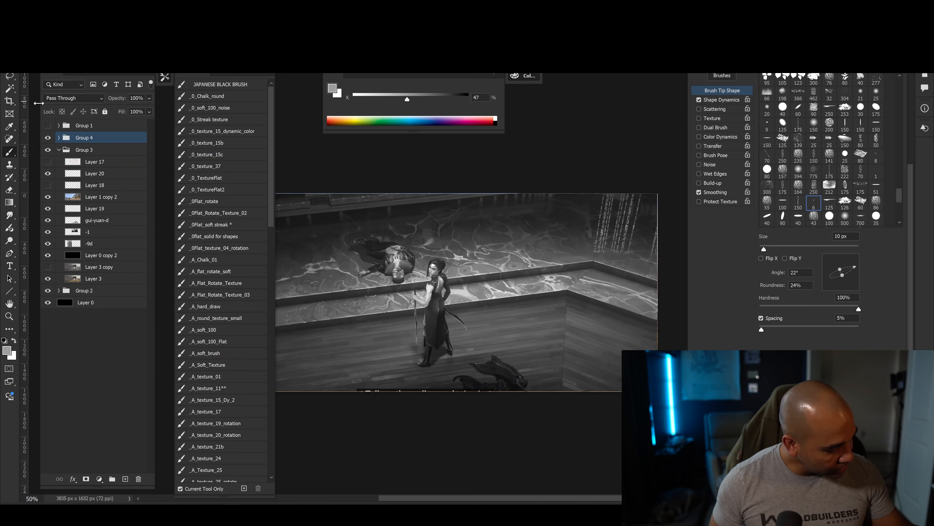
{"action": "left_click", "coordinate": [47, 125]}
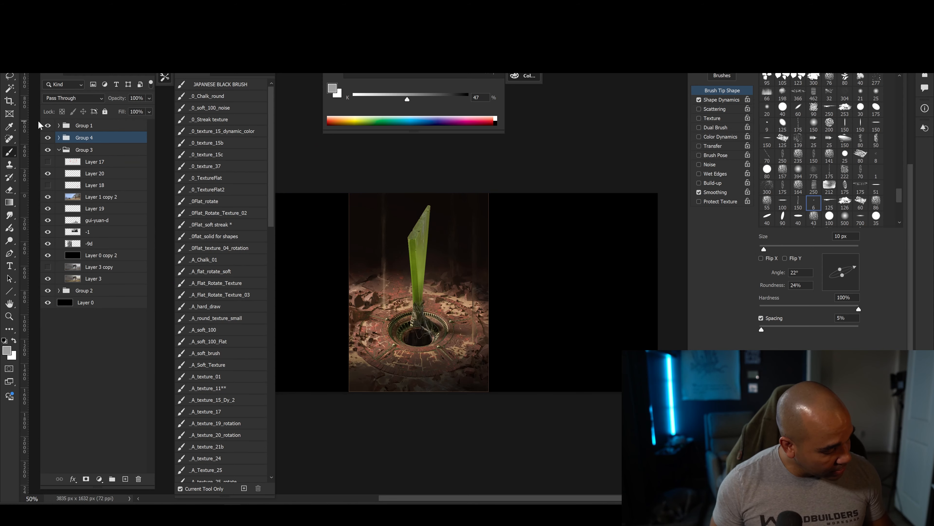
{"action": "left_click", "coordinate": [59, 126]}
{"action": "left_click_drag", "start_coordinate": [47, 138], "coordinate": [47, 184]}
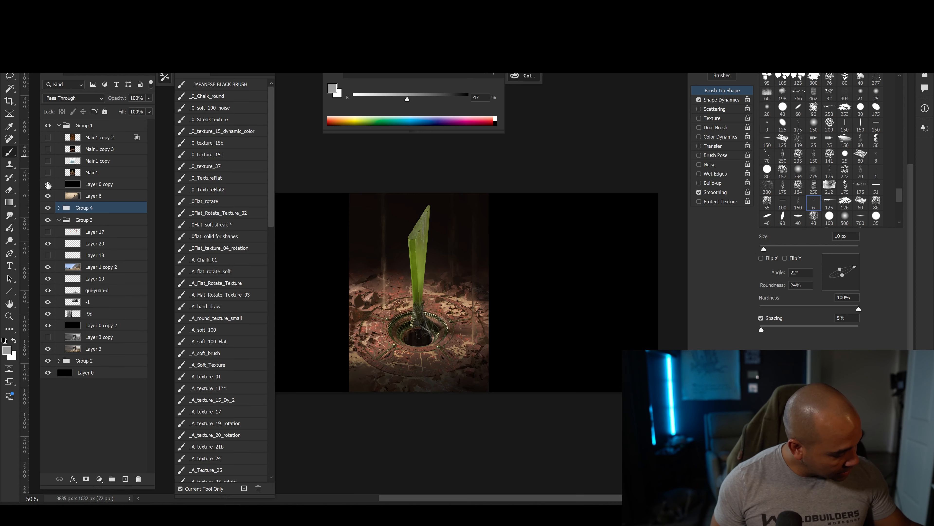
Add a new layer directly above Layer 6, the painting of the red-cloaked figure on sunlit ground.
{"action": "left_click_drag", "start_coordinate": [348, 347], "coordinate": [420, 401]}
{"action": "key", "text": "ctrl+plus"}
{"action": "key", "text": "ctrl+plus"}
{"action": "key", "text": "ctrl+minus"}
{"action": "key", "text": "ctrl+minus"}
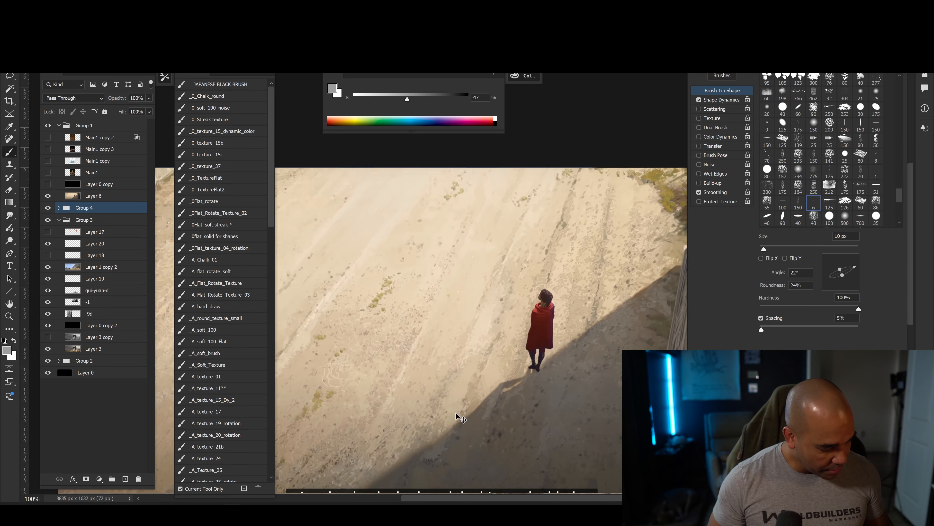
{"action": "key", "text": "ctrl+minus"}
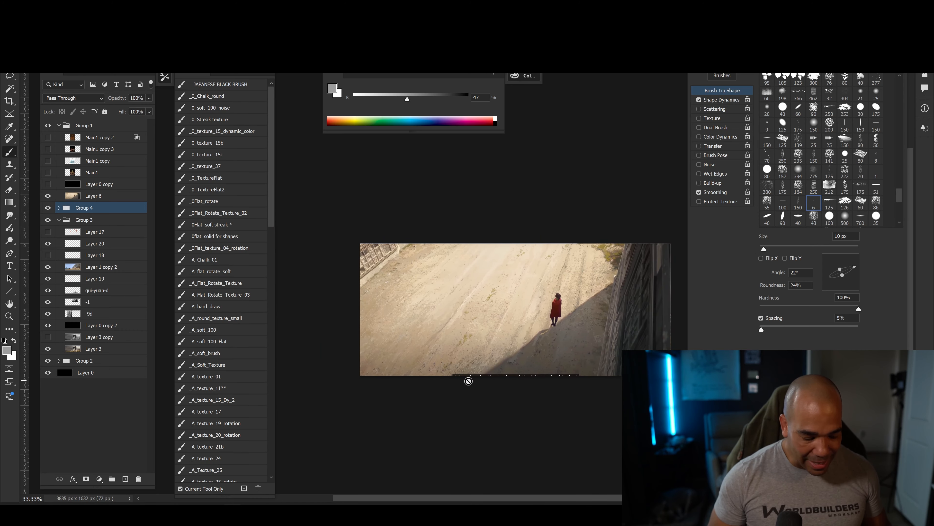
{"action": "left_click", "coordinate": [89, 192]}
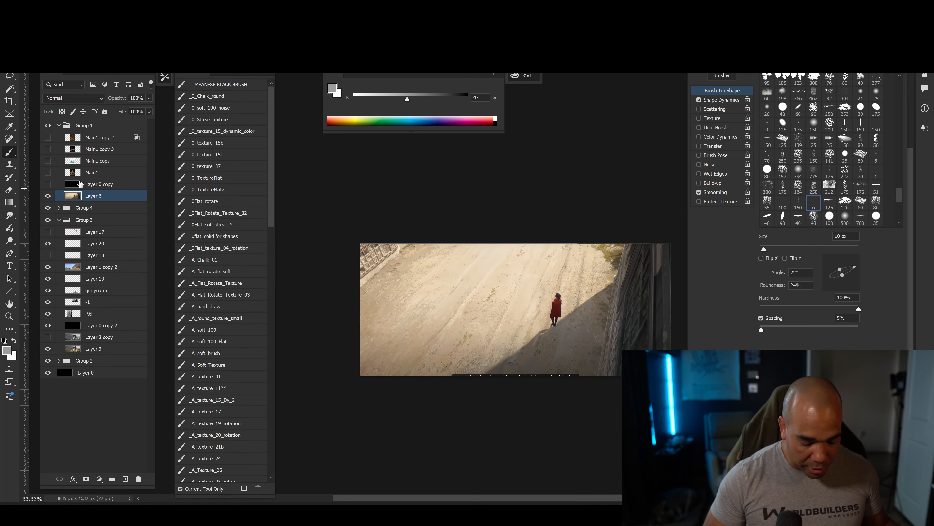
{"action": "left_click", "coordinate": [125, 478]}
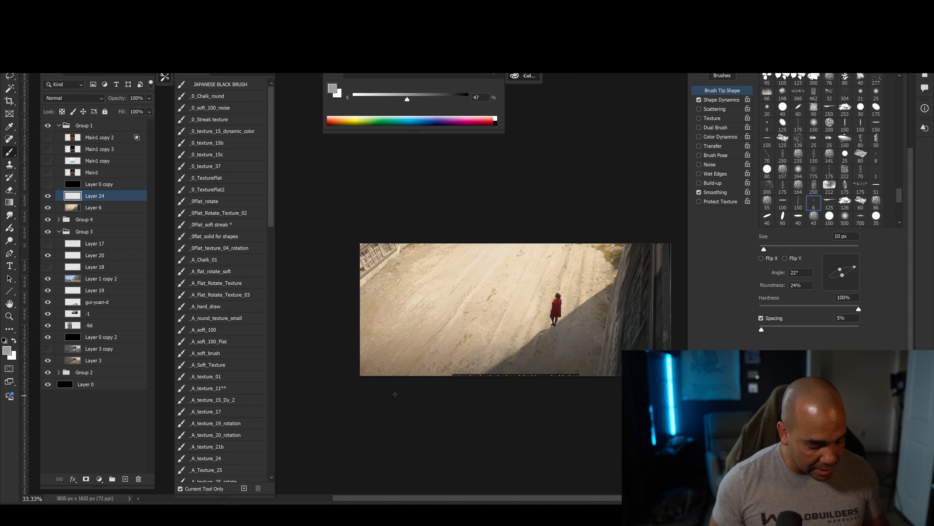
Set the brush colour to red and hatch over the dark wooden wall beside the figure with thick strokes.
{"action": "key", "text": "bracketright"}
{"action": "key", "text": "bracketright"}
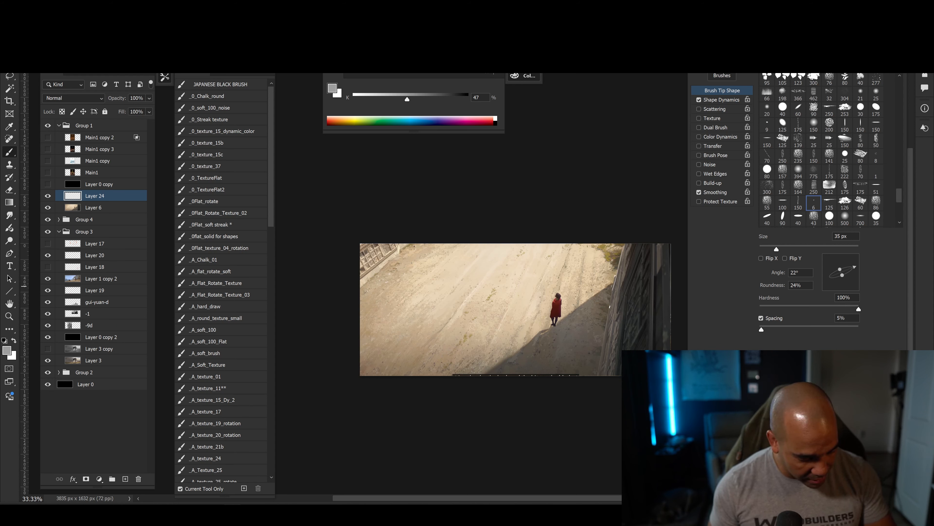
{"action": "left_click", "coordinate": [332, 118]}
{"action": "key", "text": "bracketright"}
{"action": "key", "text": "bracketright"}
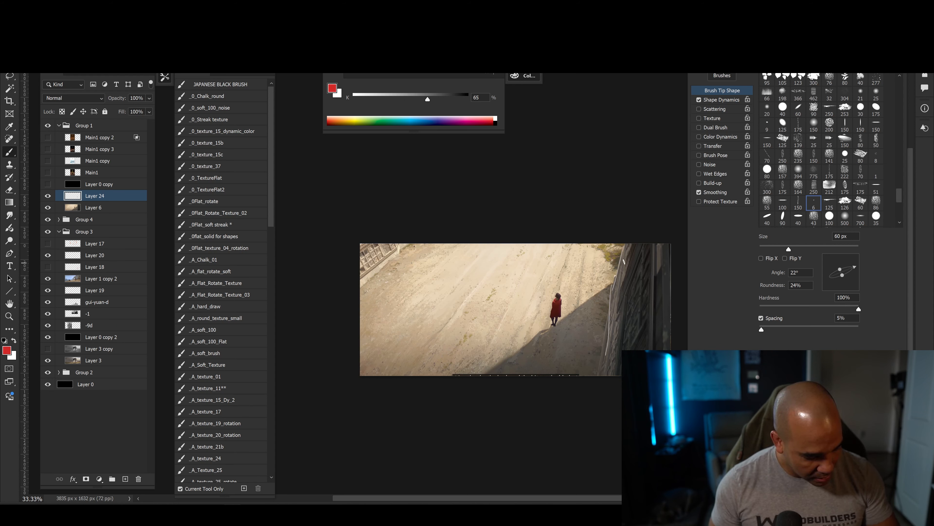
{"action": "key", "text": "bracketright"}
{"action": "mouse_move", "coordinate": [627, 243]}
{"action": "left_mouse_down"}
{"action": "mouse_move", "coordinate": [613, 284]}
{"action": "mouse_move", "coordinate": [610, 375]}
{"action": "left_mouse_up"}
{"action": "key", "text": "bracketright"}
{"action": "left_click_drag", "start_coordinate": [617, 297], "coordinate": [613, 376]}
{"action": "key", "text": "bracketleft"}
{"action": "mouse_move", "coordinate": [625, 263]}
{"action": "left_mouse_down"}
{"action": "mouse_move", "coordinate": [619, 380]}
{"action": "mouse_move", "coordinate": [631, 349]}
{"action": "left_mouse_up"}
{"action": "mouse_move", "coordinate": [643, 244]}
{"action": "left_mouse_down"}
{"action": "mouse_move", "coordinate": [640, 349]}
{"action": "mouse_move", "coordinate": [653, 349]}
{"action": "left_mouse_up"}
{"action": "left_click_drag", "start_coordinate": [666, 295], "coordinate": [662, 349]}
Mark the far fence corner in red and outline the open ground's outer edges, ending with a 70 px brush.
{"action": "left_click_drag", "start_coordinate": [409, 245], "coordinate": [361, 288]}
{"action": "key", "text": "bracketright"}
{"action": "key", "text": "bracketright"}
{"action": "mouse_move", "coordinate": [362, 249]}
{"action": "left_mouse_down"}
{"action": "mouse_move", "coordinate": [585, 252]}
{"action": "mouse_move", "coordinate": [603, 304]}
{"action": "mouse_move", "coordinate": [360, 369]}
{"action": "left_mouse_up"}
{"action": "key", "text": "bracketleft"}
{"action": "key", "text": "bracketleft"}
{"action": "key", "text": "bracketright"}
{"action": "left_click_drag", "start_coordinate": [363, 290], "coordinate": [362, 375]}
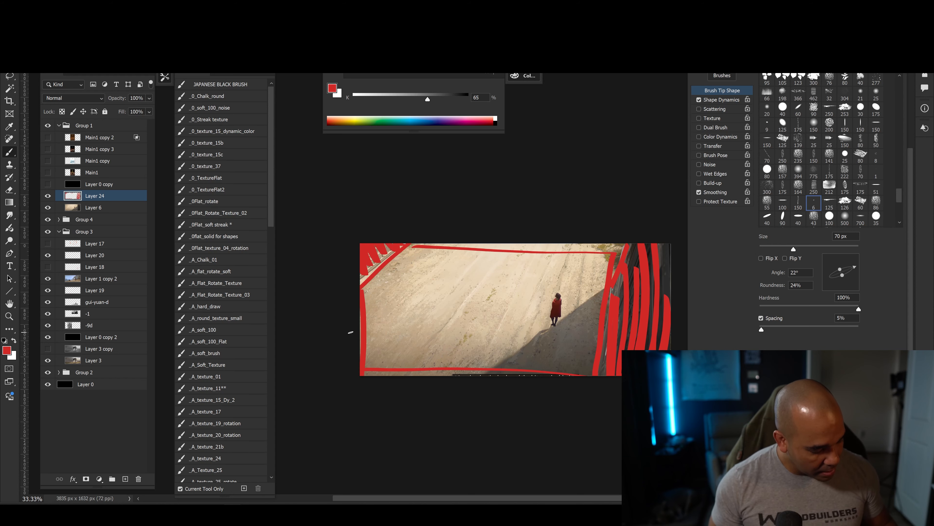
Examine the texture and detail of the sunlit ground enclosed by the red outline.
{"action": "key", "text": "ctrl+plus"}
{"action": "mouse_move", "coordinate": [454, 402]}
{"action": "left_mouse_down"}
{"action": "mouse_move", "coordinate": [413, 390]}
{"action": "mouse_move", "coordinate": [458, 398]}
{"action": "left_mouse_up"}
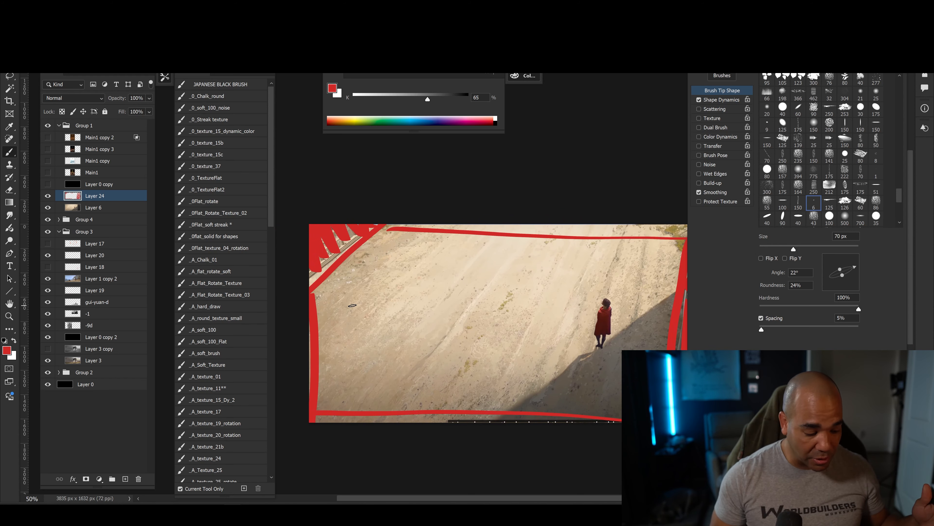
{"action": "key", "text": "ctrl+plus"}
{"action": "left_click_drag", "start_coordinate": [443, 376], "coordinate": [384, 355]}
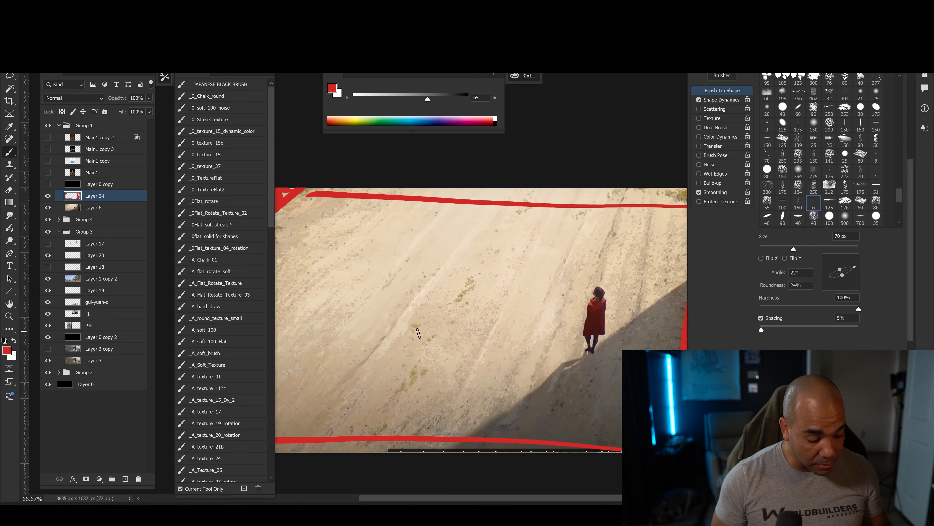
{"action": "mouse_move", "coordinate": [474, 354]}
{"action": "left_mouse_down"}
{"action": "mouse_move", "coordinate": [434, 388]}
{"action": "mouse_move", "coordinate": [544, 379]}
{"action": "mouse_move", "coordinate": [471, 381]}
{"action": "mouse_move", "coordinate": [517, 379]}
{"action": "left_mouse_up"}
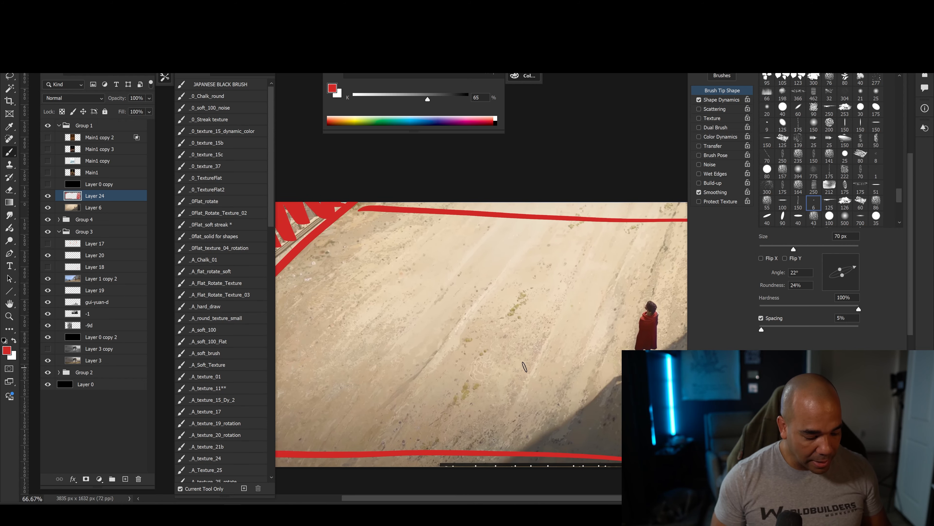
{"action": "key", "text": "ctrl+minus"}
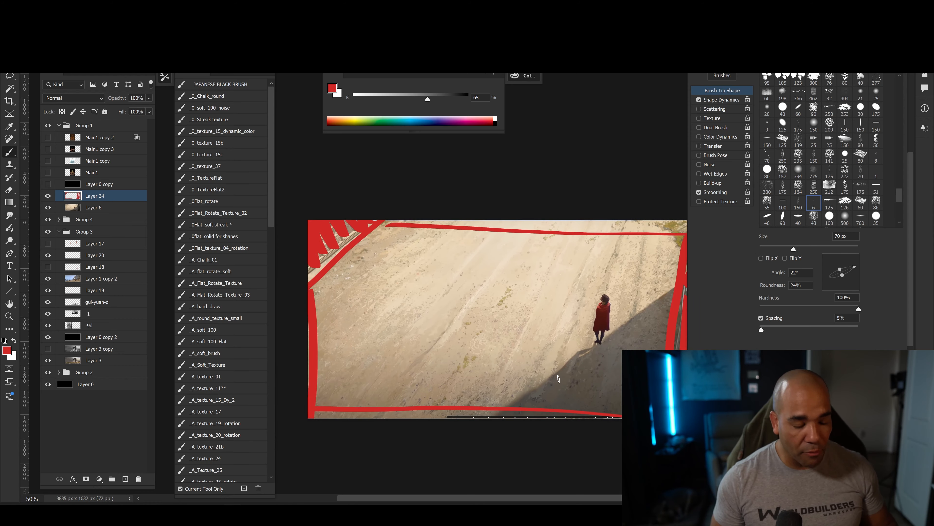
{"action": "key", "text": "ctrl+plus"}
{"action": "mouse_move", "coordinate": [467, 371]}
{"action": "left_mouse_down"}
{"action": "mouse_move", "coordinate": [468, 349]}
{"action": "mouse_move", "coordinate": [306, 340]}
{"action": "mouse_move", "coordinate": [298, 348]}
{"action": "left_mouse_up"}
Trace one pebble shape and a wavy crack line on the ground beside the figure with a 6–7 px red brush.
{"action": "key", "text": "ctrl+plus"}
{"action": "key", "text": "ctrl+plus"}
{"action": "key", "text": "bracketleft"}
{"action": "key", "text": "bracketleft"}
{"action": "key", "text": "bracketleft"}
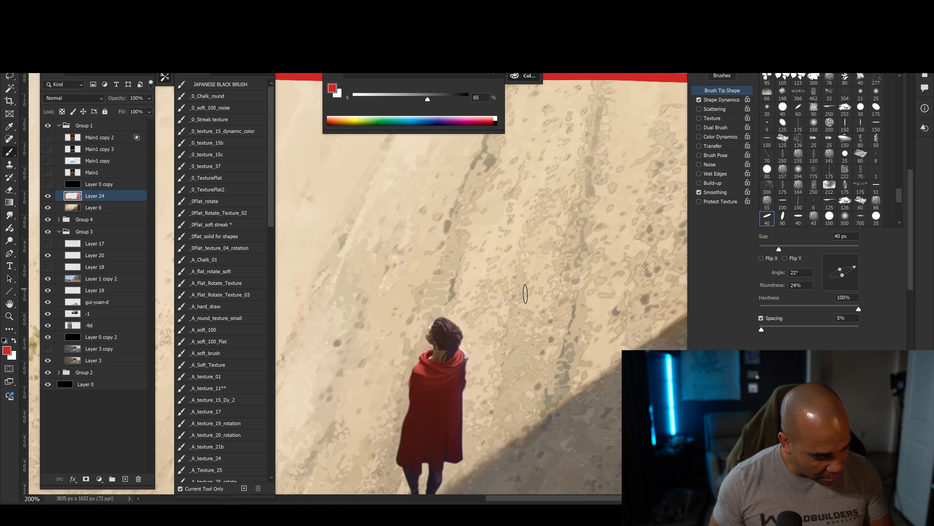
{"action": "key", "text": "bracketleft"}
{"action": "key", "text": "bracketleft"}
{"action": "key", "text": "bracketleft"}
{"action": "key", "text": "bracketleft"}
{"action": "key", "text": "bracketleft"}
{"action": "key", "text": "bracketleft"}
{"action": "left_click_drag", "start_coordinate": [593, 280], "coordinate": [601, 278]}
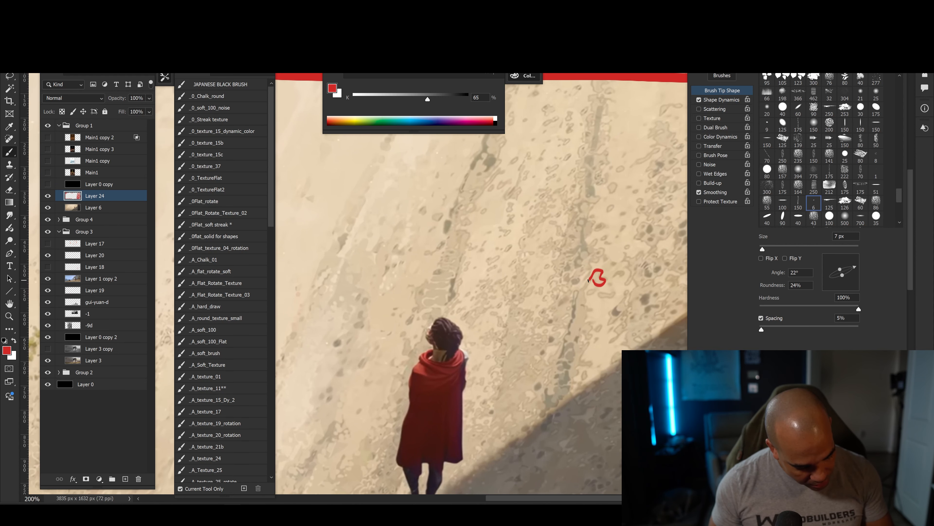
{"action": "left_click_drag", "start_coordinate": [543, 405], "coordinate": [540, 437]}
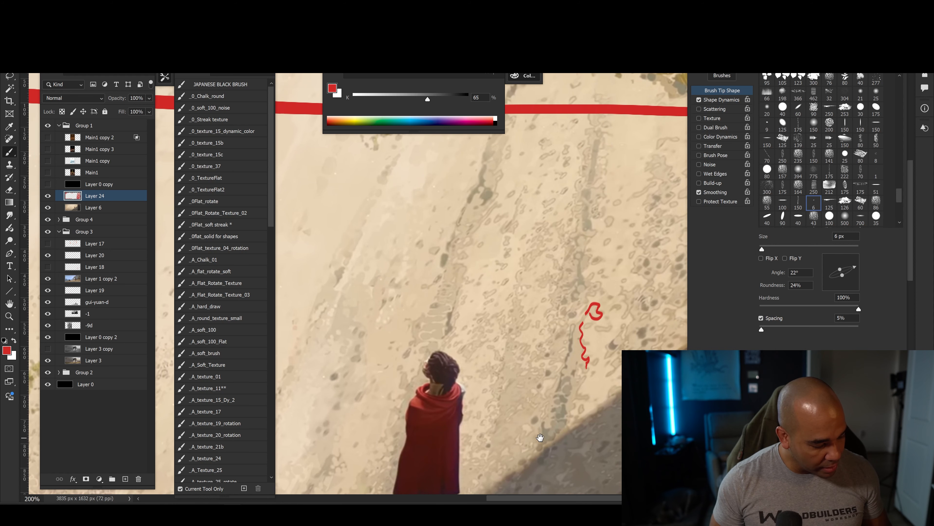
Circle smaller pebbles with 4 px and 2 px red brushes and draw a short wavy line beyond them.
{"action": "left_click_drag", "start_coordinate": [518, 385], "coordinate": [444, 399]}
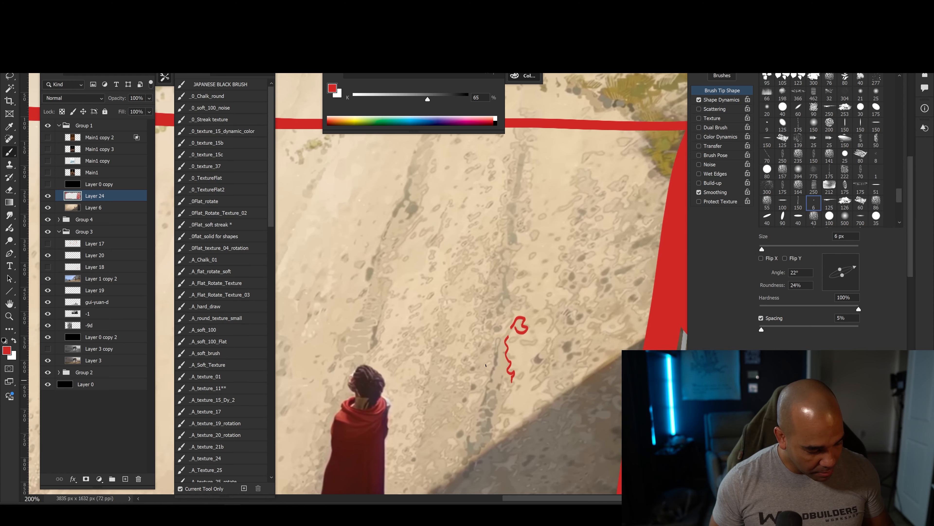
{"action": "key", "text": "ctrl+plus"}
{"action": "key", "text": "bracketleft"}
{"action": "key", "text": "bracketleft"}
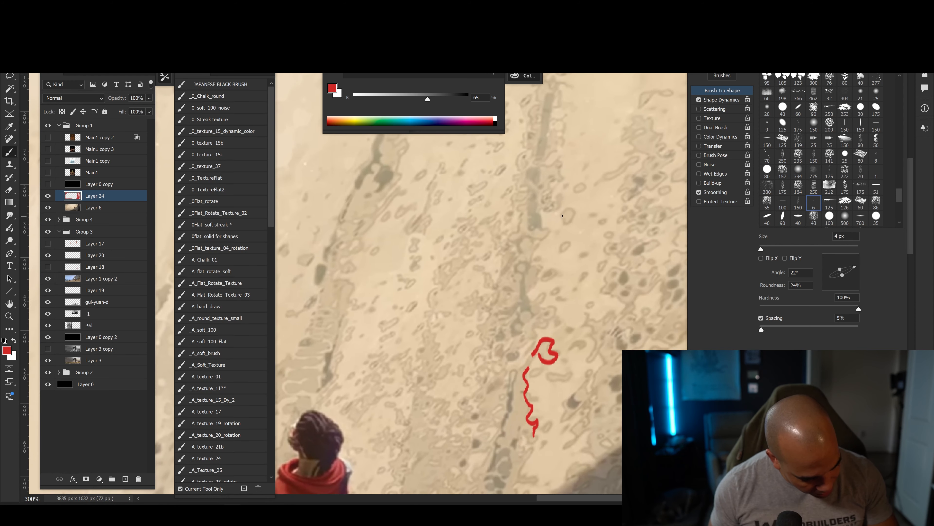
{"action": "mouse_move", "coordinate": [574, 209]}
{"action": "left_mouse_down"}
{"action": "mouse_move", "coordinate": [567, 225]}
{"action": "mouse_move", "coordinate": [562, 217]}
{"action": "left_mouse_up"}
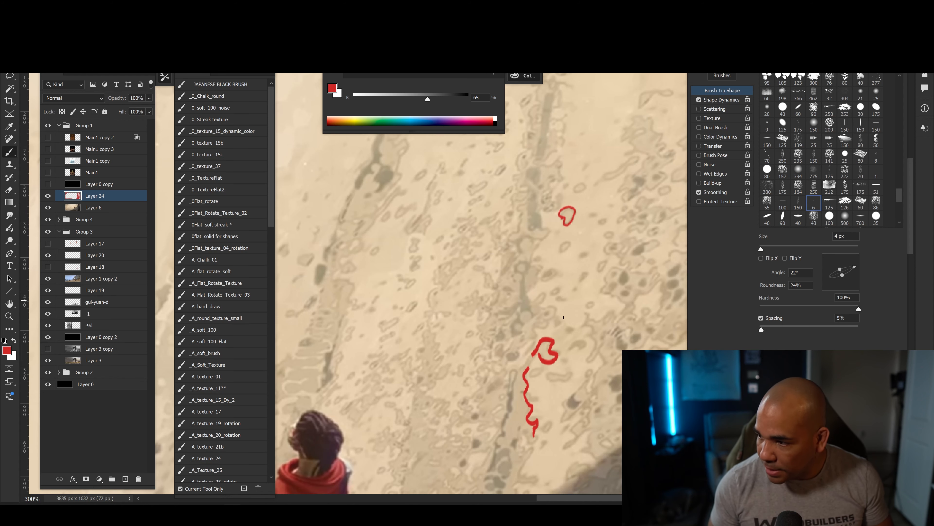
{"action": "left_click_drag", "start_coordinate": [554, 308], "coordinate": [537, 329]}
{"action": "key", "text": "bracketleft"}
{"action": "key", "text": "bracketleft"}
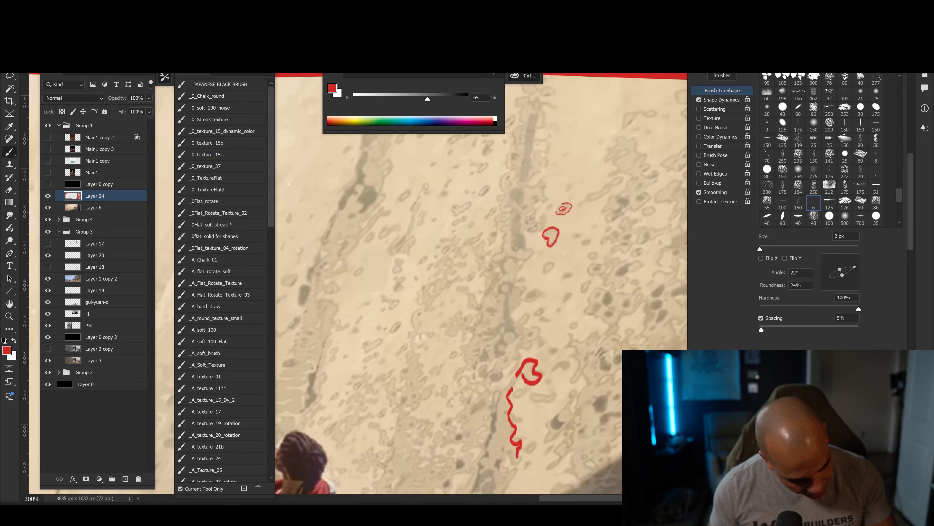
{"action": "left_click_drag", "start_coordinate": [587, 199], "coordinate": [621, 178]}
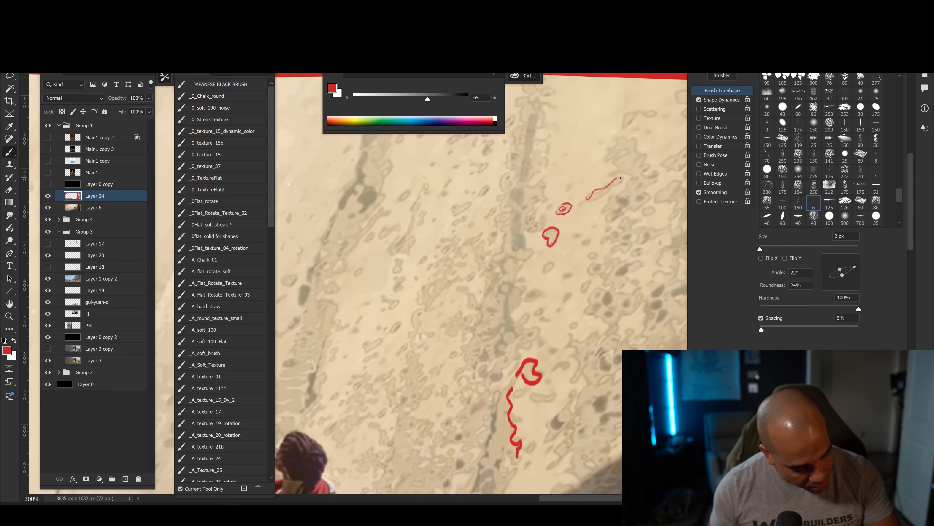
Compare the ground texture up close with how it reads across the whole painting.
{"action": "scroll", "coordinate": [427, 373], "scroll_direction": "down", "scroll_amount": 4}
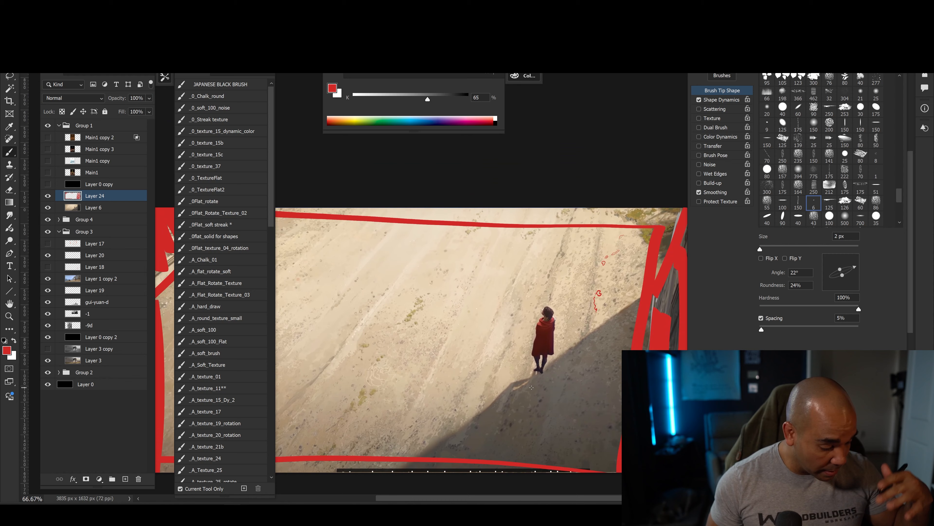
{"action": "key", "text": "ctrl+1"}
{"action": "key", "text": "ctrl+plus"}
{"action": "left_click_drag", "start_coordinate": [552, 381], "coordinate": [355, 337]}
{"action": "left_click_drag", "start_coordinate": [411, 391], "coordinate": [552, 419]}
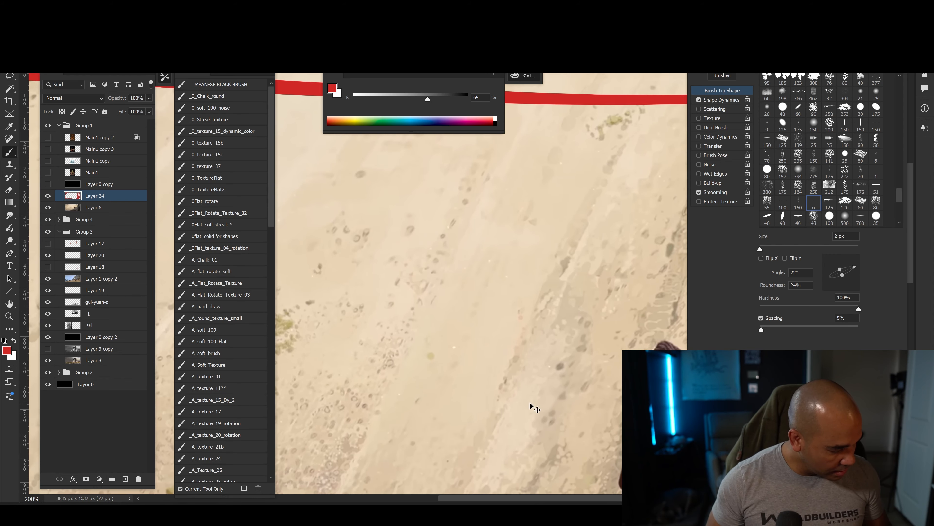
{"action": "key", "text": "ctrl+minus"}
{"action": "key", "text": "ctrl+minus"}
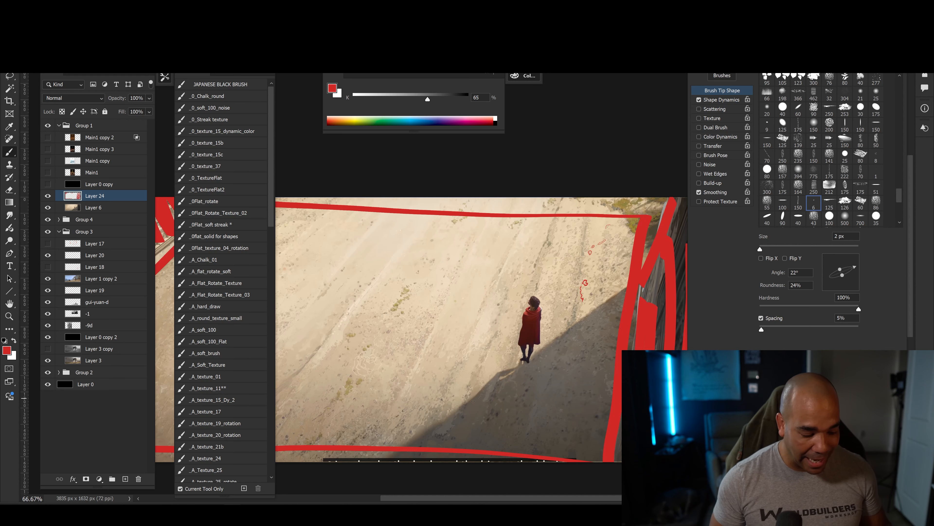
{"action": "left_click_drag", "start_coordinate": [424, 396], "coordinate": [460, 396]}
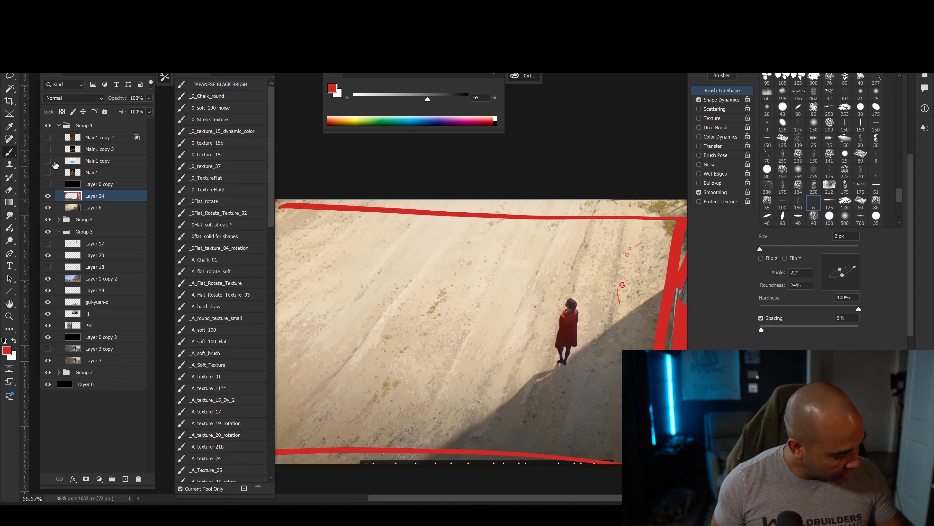
Show the Main1 and Layer 0 copy layers to bring up the green crystal painting.
{"action": "left_click", "coordinate": [48, 173]}
{"action": "left_click", "coordinate": [48, 184]}
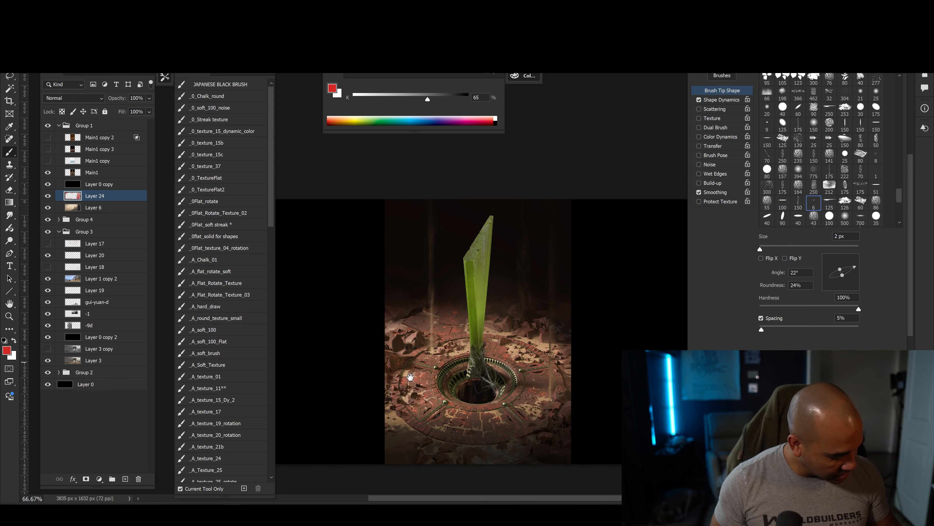
{"action": "key", "text": "ctrl+plus"}
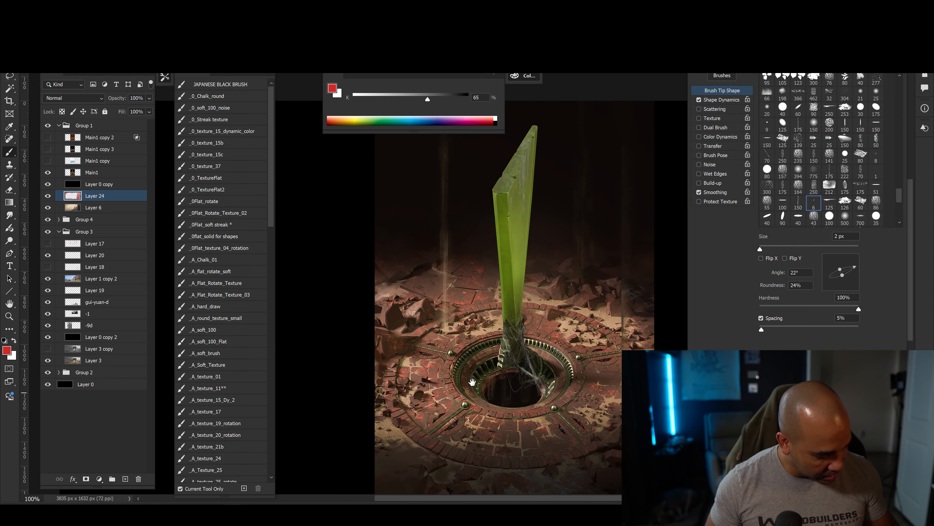
{"action": "left_click_drag", "start_coordinate": [471, 373], "coordinate": [418, 300]}
{"action": "scroll", "coordinate": [418, 299], "scroll_direction": "up", "scroll_amount": 2}
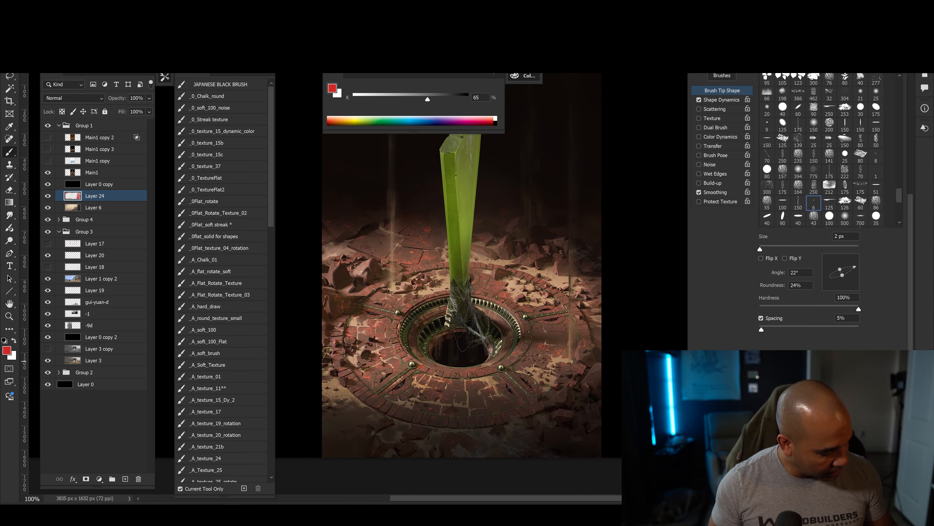
Duplicate the Main1 layer and apply the Find Edges filter to the copy.
{"action": "left_click", "coordinate": [70, 171]}
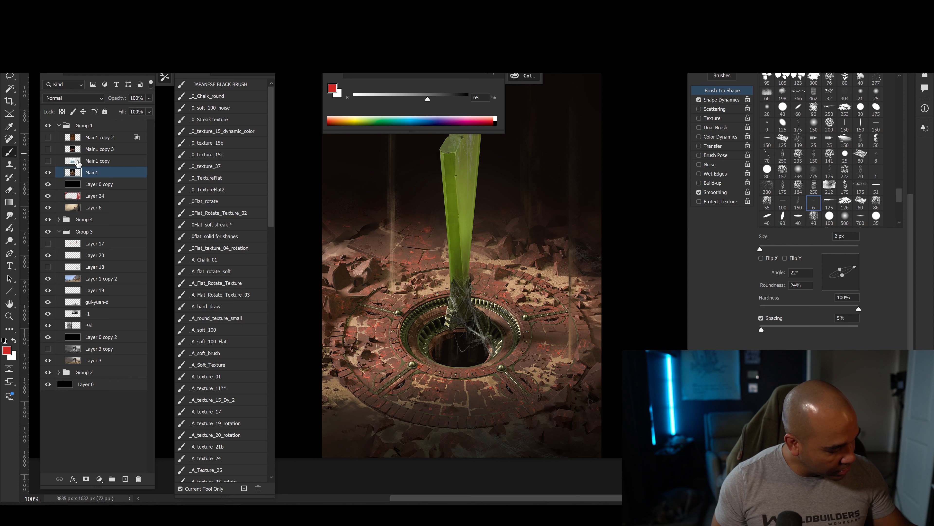
{"action": "key", "text": "ctrl+j"}
{"action": "left_click", "coordinate": [133, 5]}
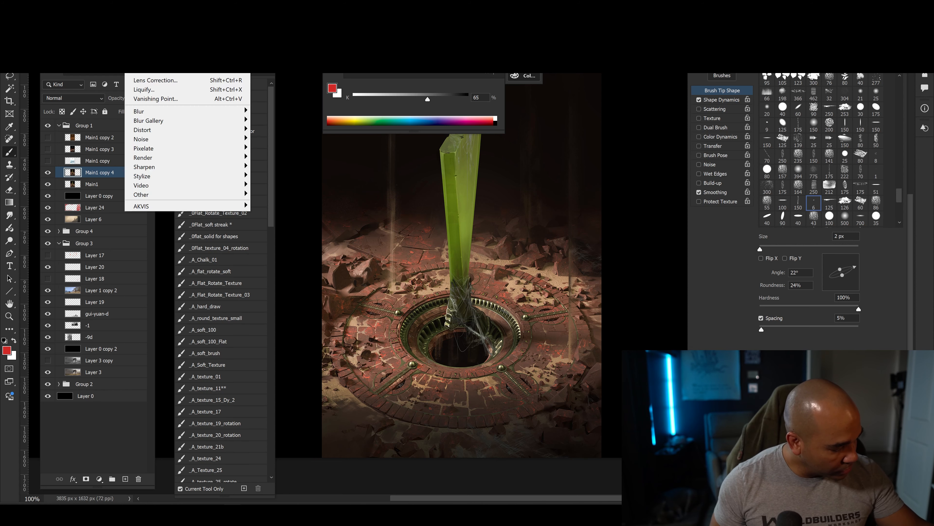
{"action": "mouse_move", "coordinate": [142, 178]}
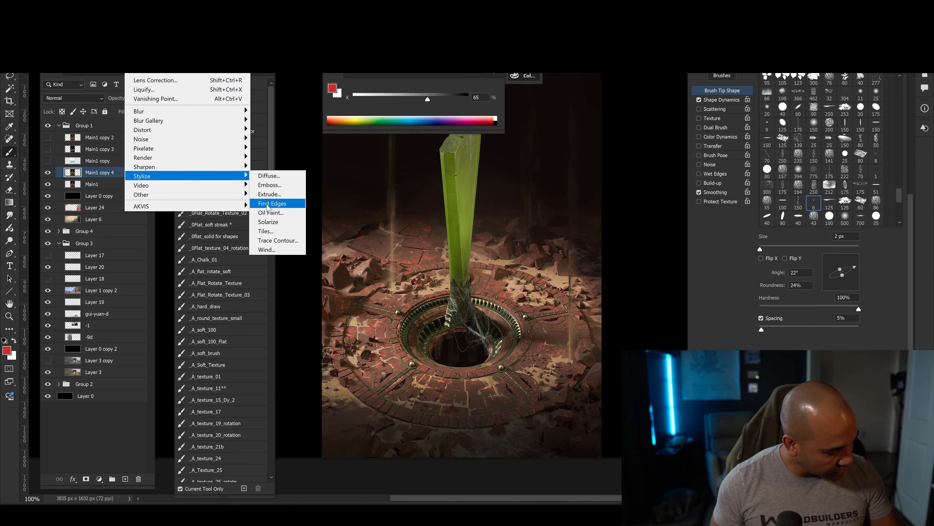
{"action": "left_click", "coordinate": [267, 206]}
Adjust the edge copy's Levels to wash out faint lines and keep only the strongest edges.
{"action": "key", "text": "ctrl+minus"}
{"action": "key", "text": "ctrl+l"}
{"action": "left_click_drag", "start_coordinate": [277, 115], "coordinate": [257, 116]}
{"action": "key", "text": "Return"}
{"action": "key", "text": "b"}
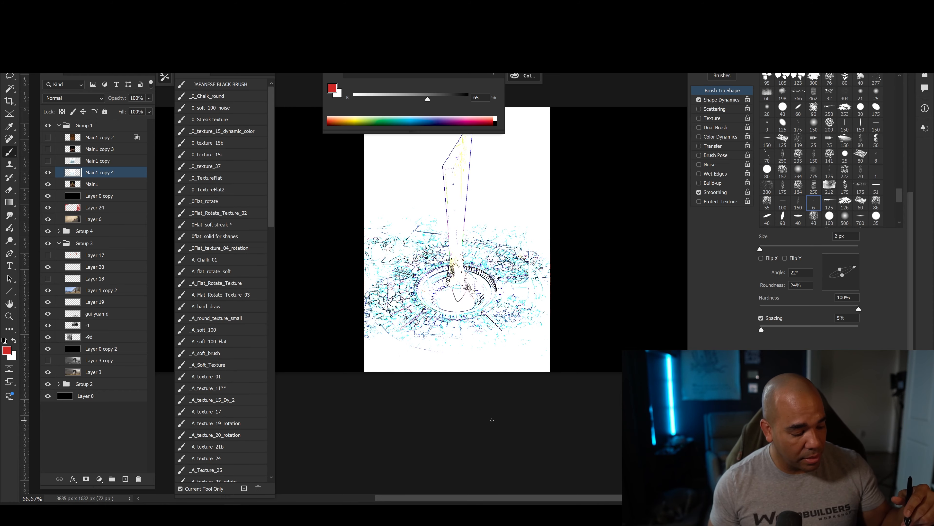
Inspect the edges around the circular pit, hide Main1 copy 4 and show Main1 copy for comparison.
{"action": "key", "text": "ctrl+plus"}
{"action": "key", "text": "ctrl+plus"}
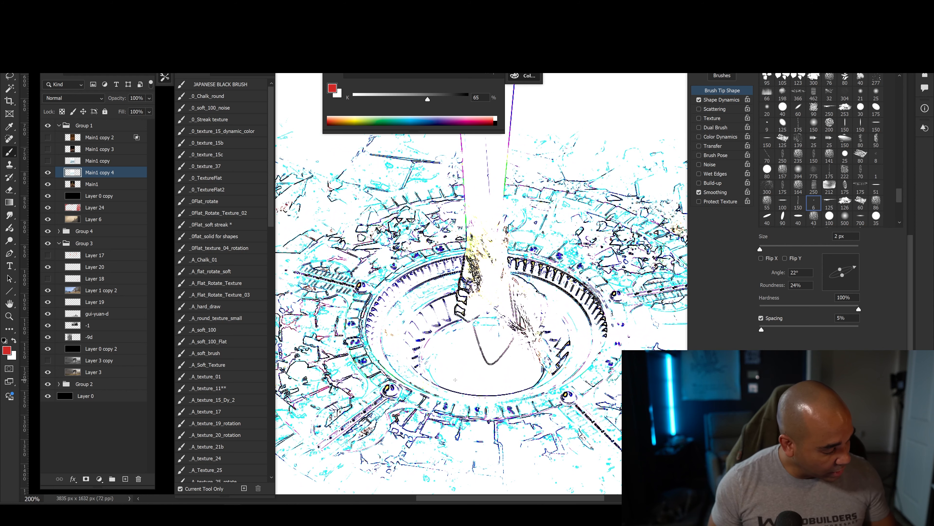
{"action": "key", "text": "ctrl+minus"}
{"action": "left_click", "coordinate": [48, 172]}
{"action": "left_click", "coordinate": [47, 160]}
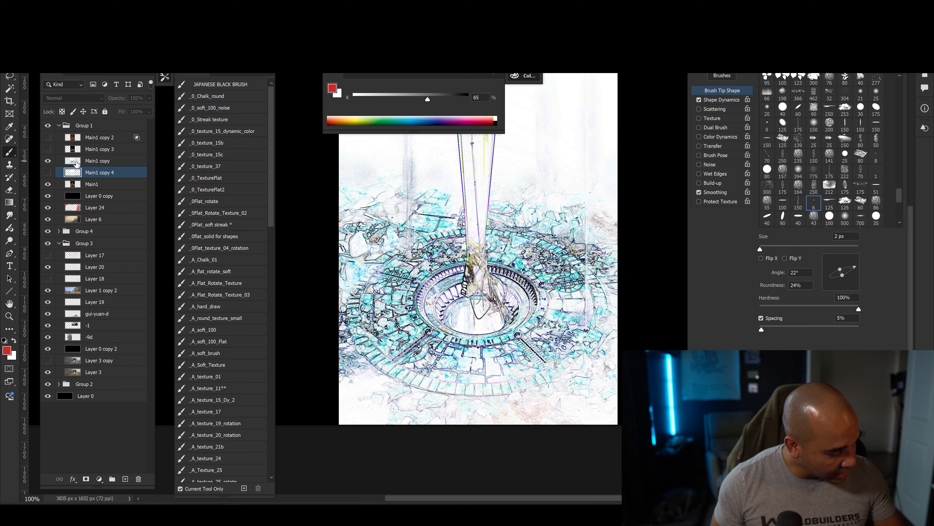
Hide Main1 copy, preview Main1 copy 3 briefly, and leave Main1 copy 2 shown and selected.
{"action": "left_click", "coordinate": [98, 160]}
{"action": "left_click", "coordinate": [47, 161]}
{"action": "left_click", "coordinate": [48, 148]}
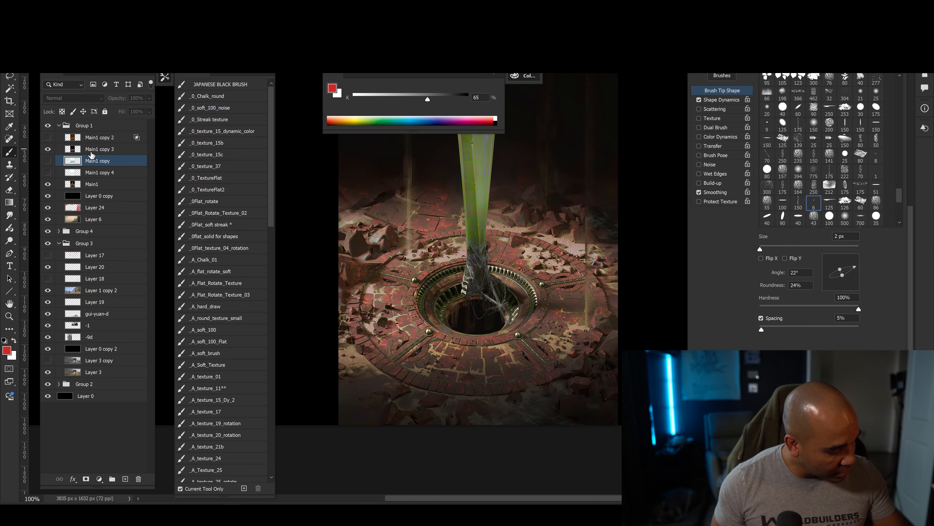
{"action": "left_click", "coordinate": [71, 152]}
{"action": "left_click", "coordinate": [48, 148]}
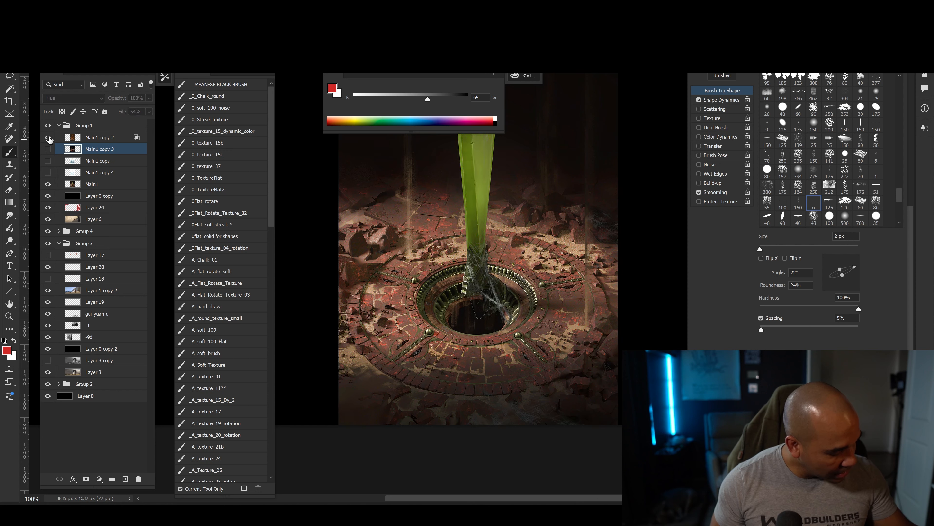
{"action": "left_click", "coordinate": [47, 137]}
{"action": "left_click", "coordinate": [87, 140]}
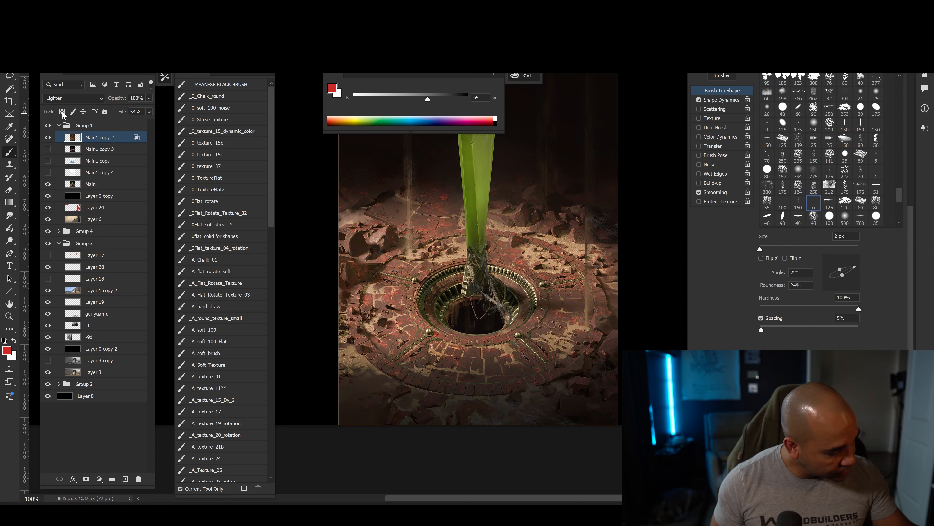
Open Main1 copy 2's blending options, check its Blend If range, and close the dialog.
{"action": "double_click", "coordinate": [123, 142]}
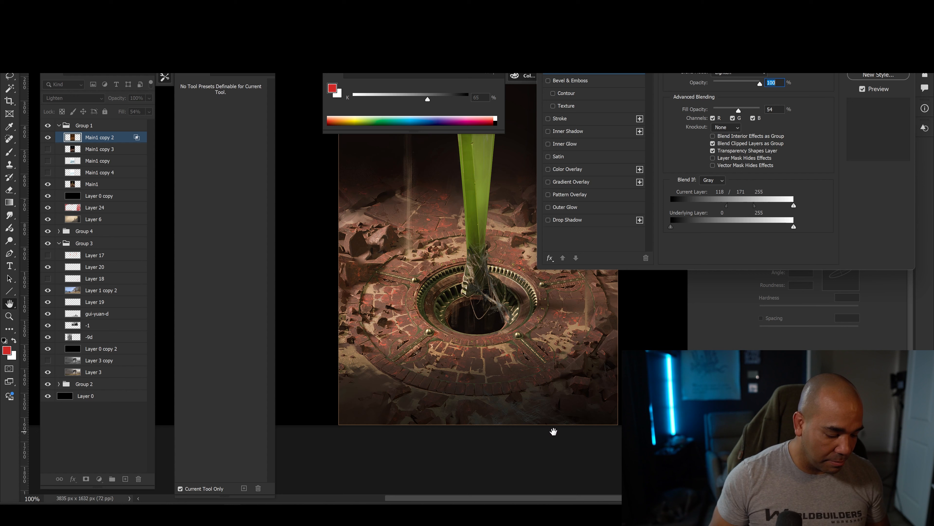
{"action": "mouse_move", "coordinate": [729, 209]}
{"action": "left_mouse_down"}
{"action": "mouse_move", "coordinate": [757, 209]}
{"action": "mouse_move", "coordinate": [736, 209]}
{"action": "mouse_move", "coordinate": [742, 222]}
{"action": "left_mouse_up"}
{"action": "key", "text": "Return"}
Compare the brick floor beside the pit with Main1 copy 2 hidden and shown, leaving the layer shown.
{"action": "key", "text": "ctrl+plus"}
{"action": "key", "text": "ctrl+plus"}
{"action": "left_click_drag", "start_coordinate": [544, 313], "coordinate": [411, 236]}
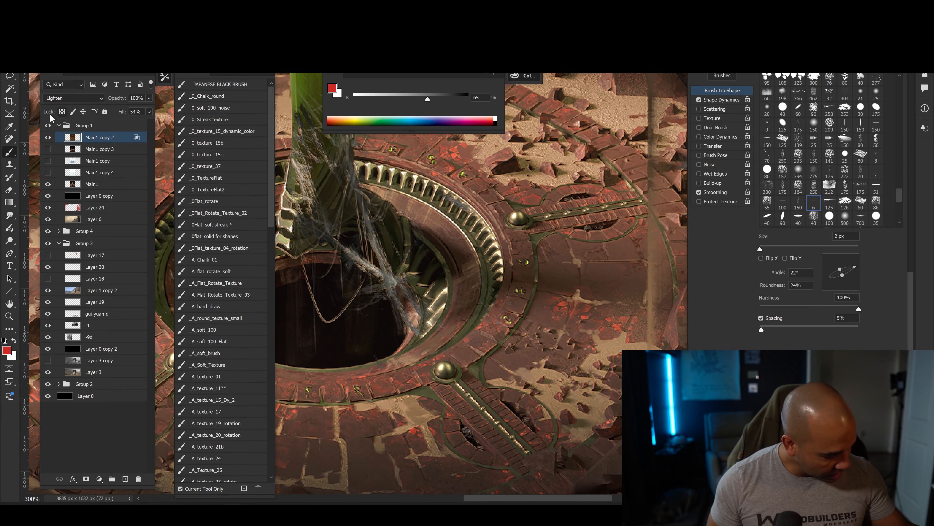
{"action": "left_click", "coordinate": [48, 138]}
{"action": "left_click", "coordinate": [47, 138]}
{"action": "left_click", "coordinate": [48, 138]}
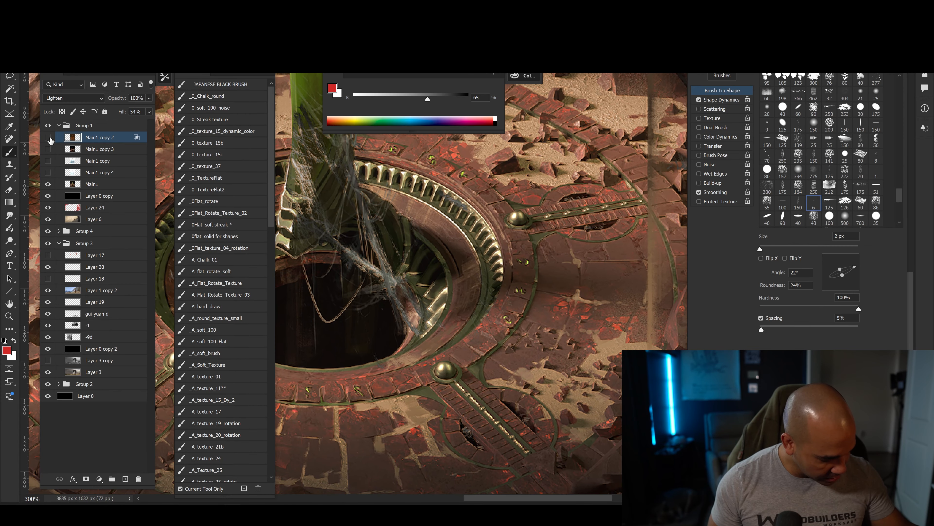
{"action": "left_click", "coordinate": [50, 138]}
{"action": "left_click", "coordinate": [50, 138]}
{"action": "left_click", "coordinate": [49, 138]}
{"action": "left_click", "coordinate": [50, 138]}
{"action": "left_click", "coordinate": [49, 138]}
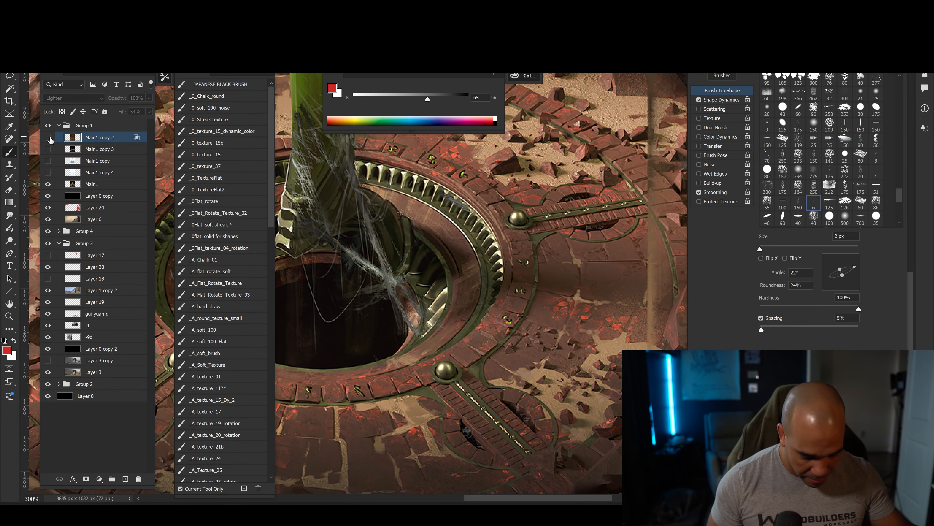
{"action": "left_click", "coordinate": [48, 138]}
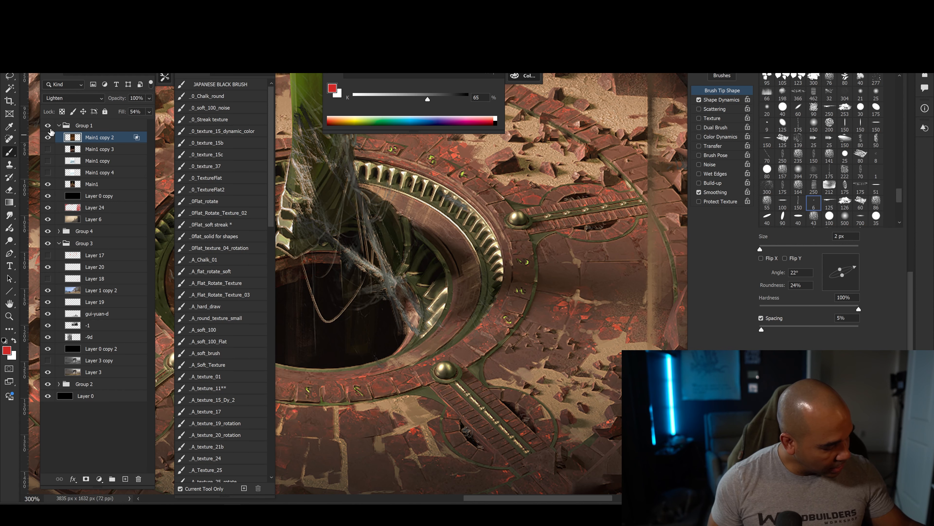
Add a new layer above Main1 copy 2 and paint 1–4 px details in sampled browns on the smooth stone beside the pit.
{"action": "left_click", "coordinate": [125, 479]}
{"action": "key", "text": "bracketleft"}
{"action": "left_click", "coordinate": [553, 302], "text": "alt"}
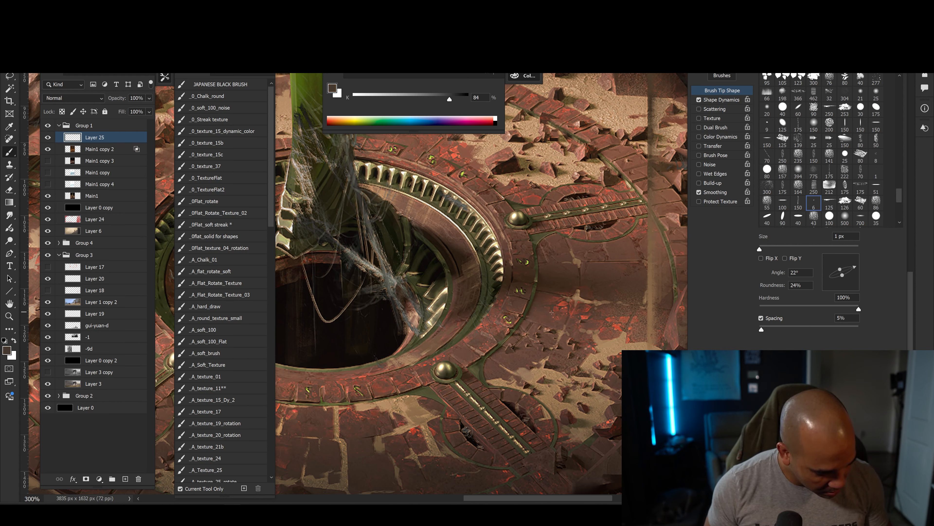
{"action": "left_click", "coordinate": [552, 297], "text": "alt"}
{"action": "key", "text": "bracketright"}
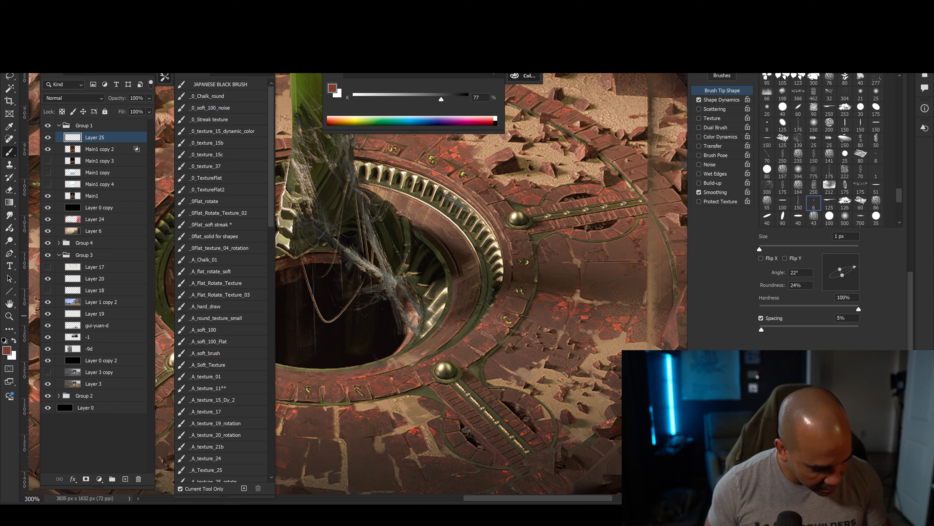
{"action": "key", "text": "bracketright"}
{"action": "key", "text": "bracketright"}
{"action": "left_click", "coordinate": [574, 287], "text": "alt"}
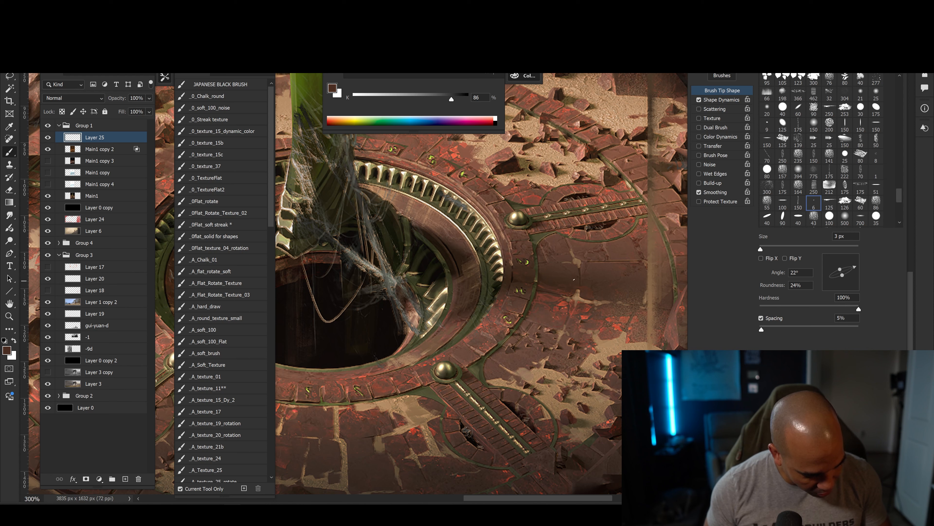
{"action": "key", "text": "bracketleft"}
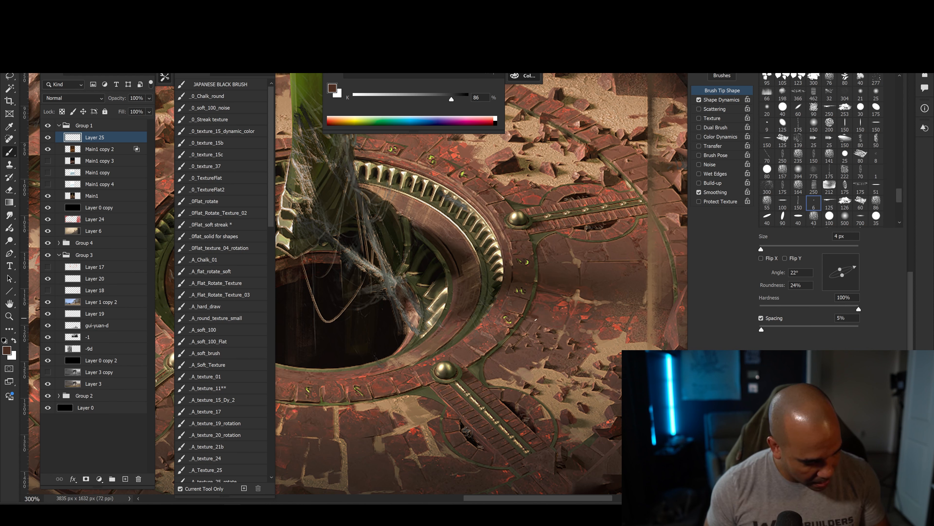
{"action": "left_click", "coordinate": [537, 307], "text": "alt"}
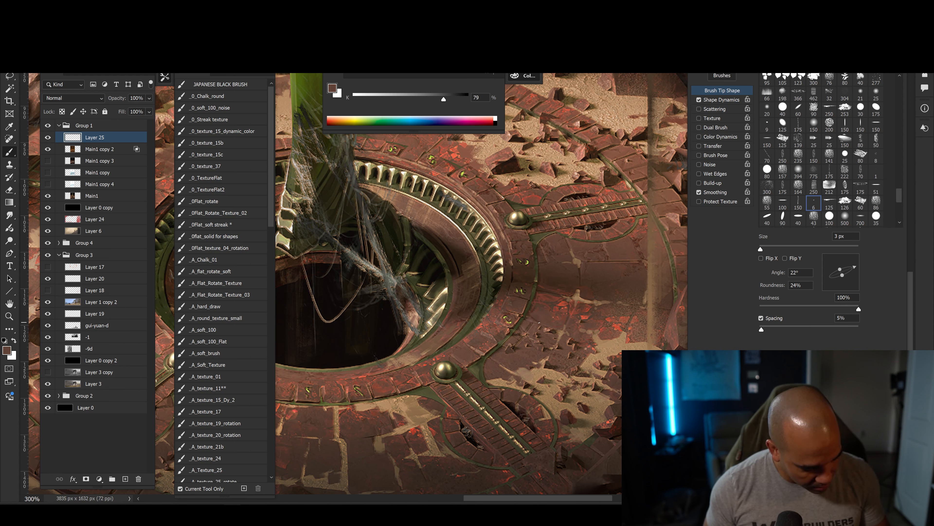
Paint thin 1–2 px marks in sampled red-browns across the plain stone band between the pit and the outer bricks.
{"action": "left_click_drag", "start_coordinate": [544, 318], "coordinate": [451, 334]}
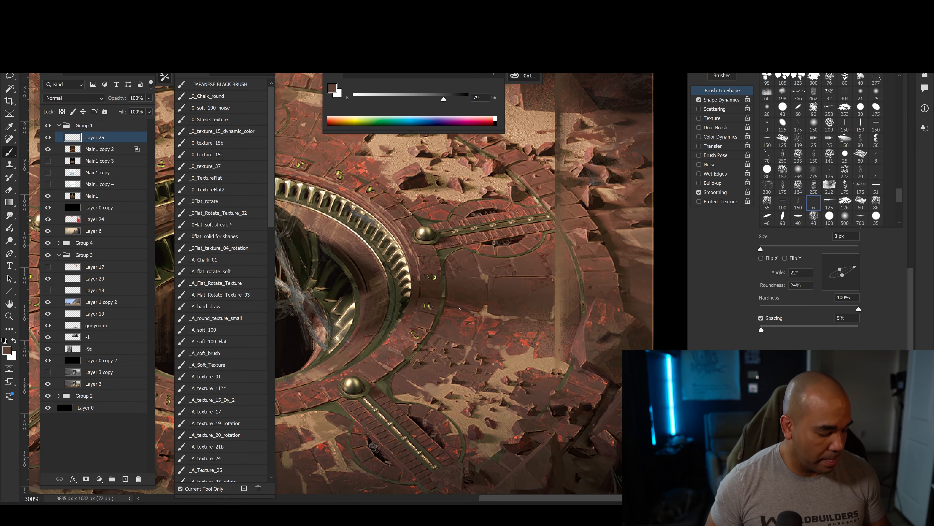
{"action": "key", "text": "bracketleft"}
{"action": "key", "text": "bracketleft"}
{"action": "left_click", "coordinate": [492, 322], "text": "alt"}
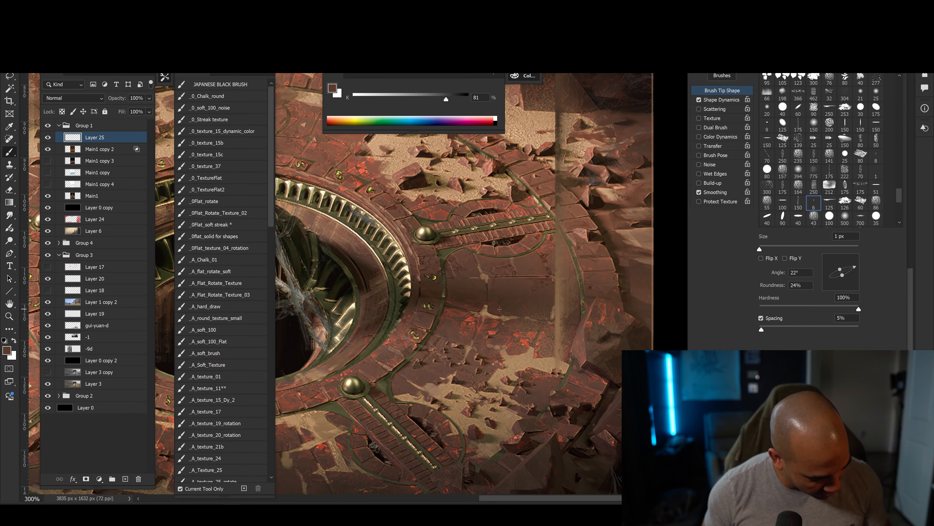
{"action": "key", "text": "bracketright"}
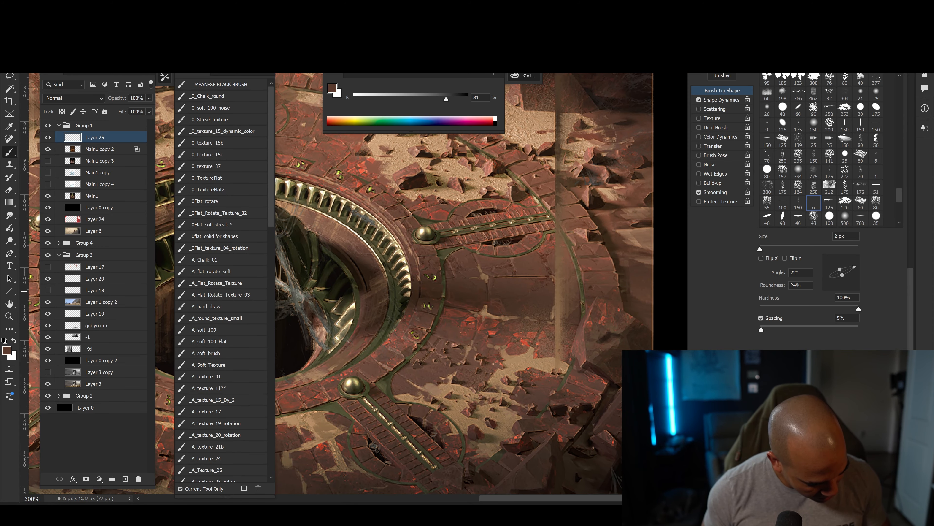
{"action": "key", "text": "bracketleft"}
{"action": "left_click", "coordinate": [603, 303], "text": "alt"}
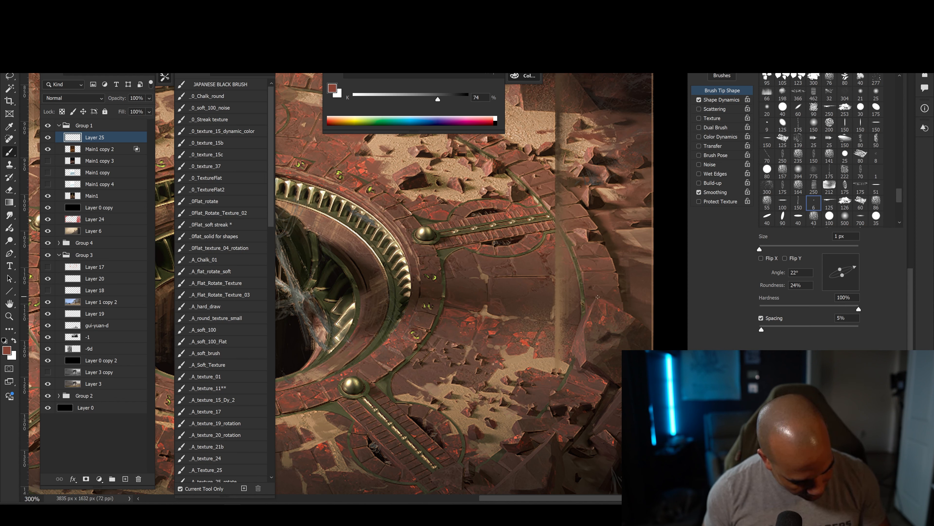
Paint 1–3 px touches in sampled browns on the stone near the large red rock at the floor's outer edge.
{"action": "key", "text": "bracketright"}
{"action": "key", "text": "bracketright"}
{"action": "left_click", "coordinate": [590, 324], "text": "alt"}
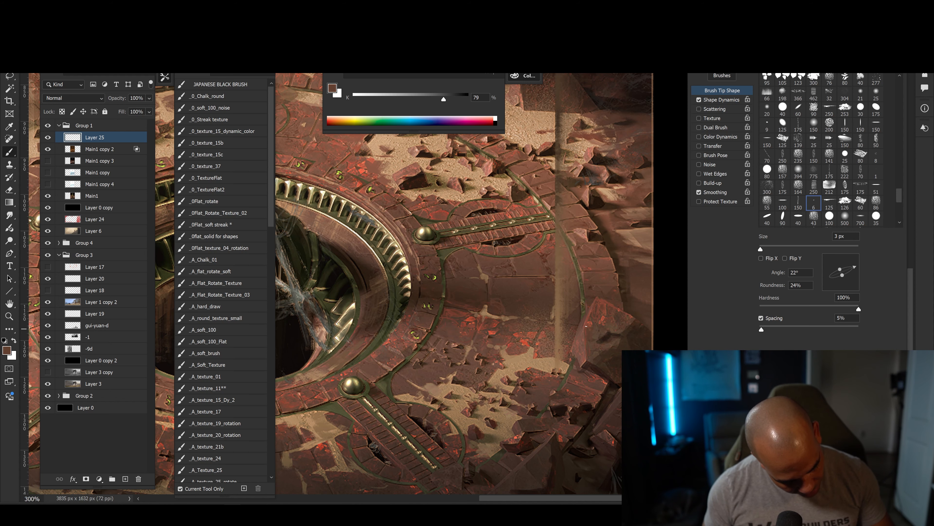
{"action": "key", "text": "bracketleft"}
{"action": "left_click", "coordinate": [590, 318], "text": "alt"}
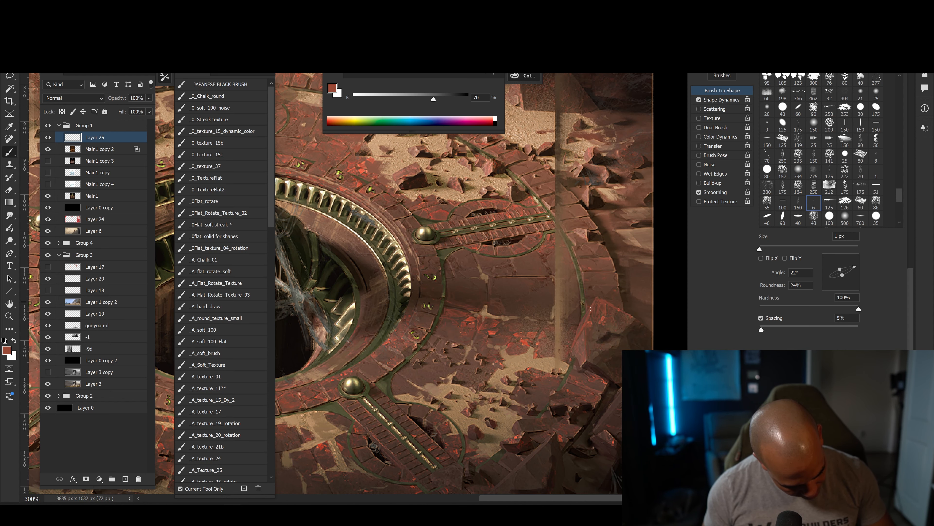
Paint 2–3 px accents in sampled tan and reddish brown where the sand patch meets the stone floor.
{"action": "left_click_drag", "start_coordinate": [458, 327], "coordinate": [549, 305]}
{"action": "left_click", "coordinate": [549, 305], "text": "alt"}
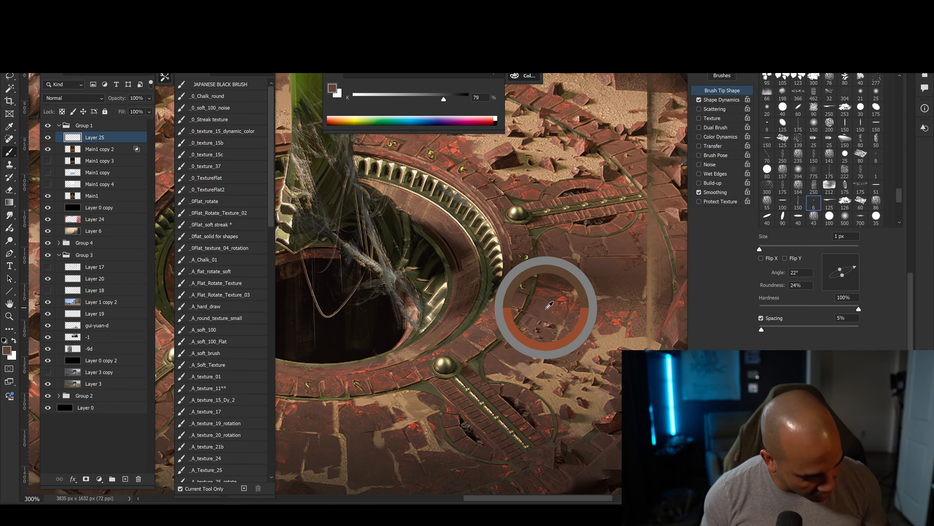
{"action": "key", "text": "bracketright"}
{"action": "left_click", "coordinate": [557, 361], "text": "alt"}
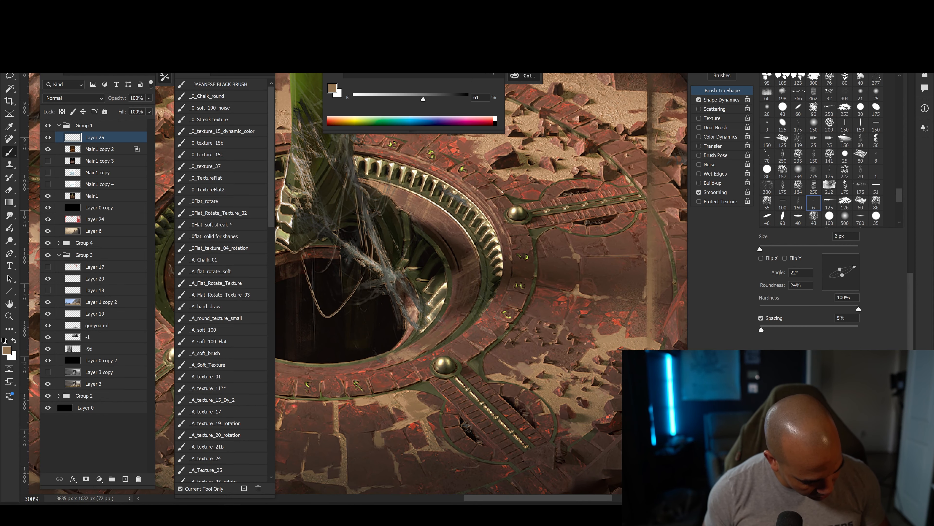
{"action": "key", "text": "bracketright"}
{"action": "left_click", "coordinate": [590, 351], "text": "alt"}
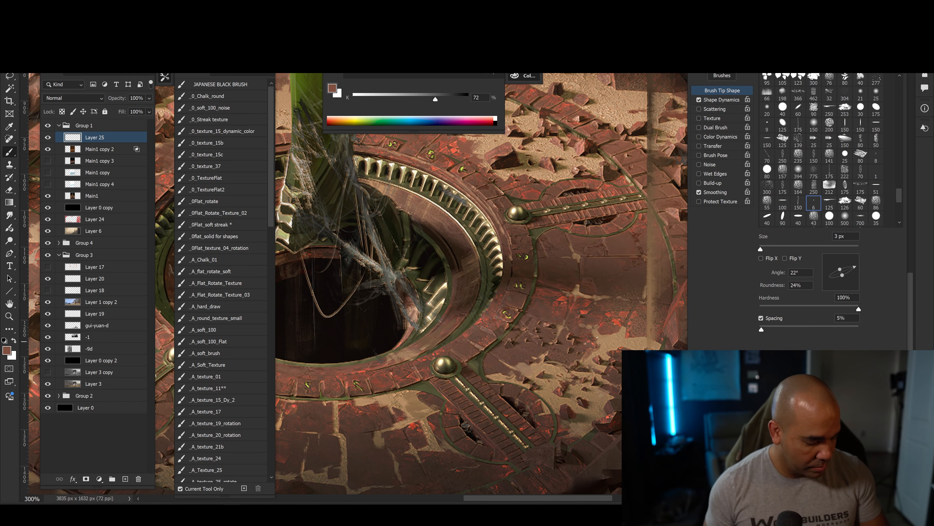
Check the added detail from farther out, then continue it beside the pit's rim with a sampled dark red and a fine brush.
{"action": "key", "text": "ctrl+minus"}
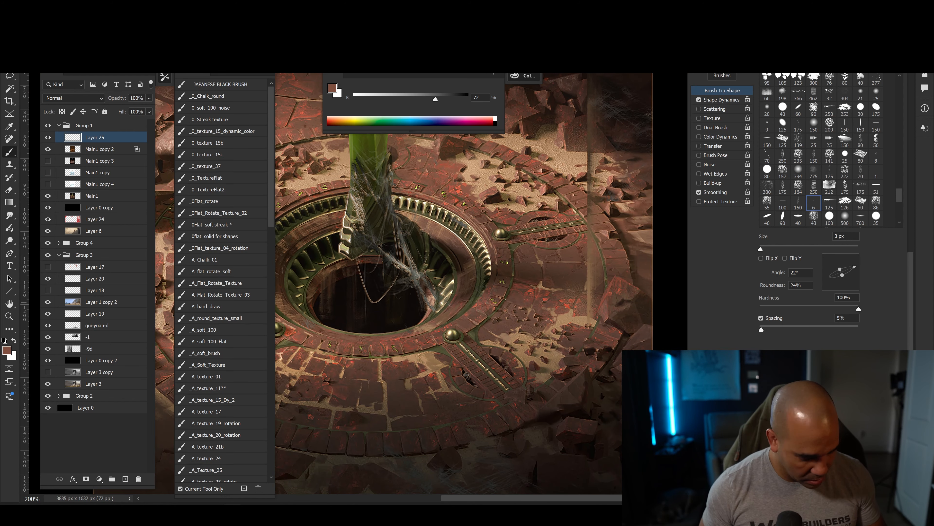
{"action": "key", "text": "ctrl+plus"}
{"action": "key", "text": "bracketleft"}
{"action": "key", "text": "bracketleft"}
{"action": "left_click", "coordinate": [543, 289], "text": "alt"}
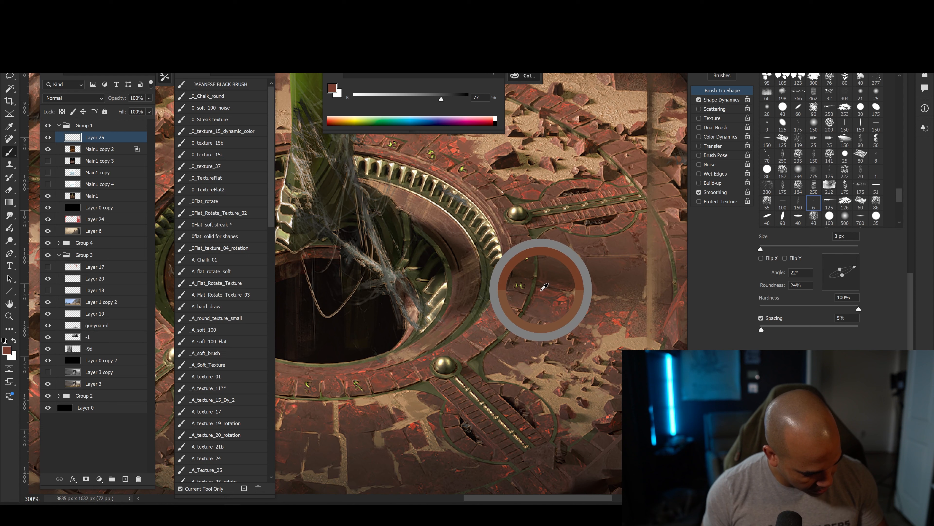
{"action": "left_click_drag", "start_coordinate": [529, 375], "coordinate": [449, 383]}
{"action": "key", "text": "bracketright"}
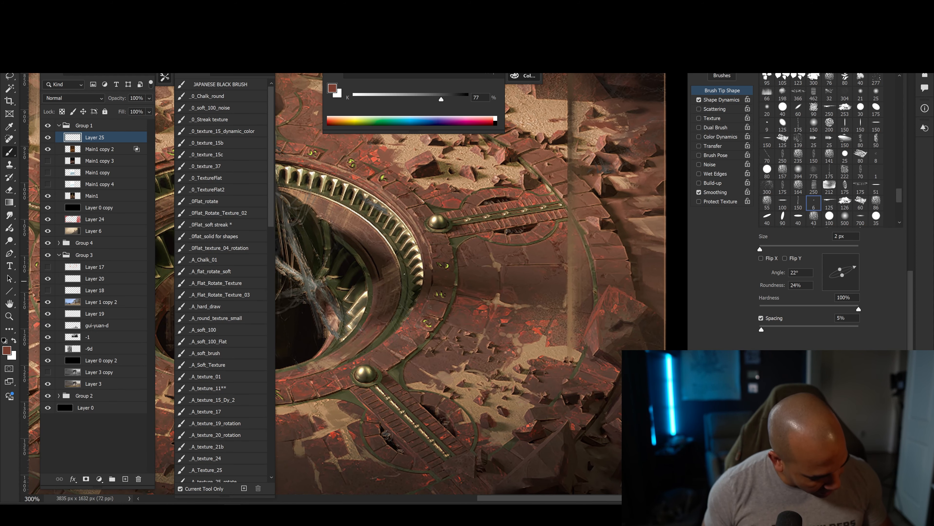
Build up cracks and surface marks on the smooth stone below the brass-knobbed spoke, using sampled dark browns at 1–6 px.
{"action": "left_click_drag", "start_coordinate": [412, 288], "coordinate": [382, 327]}
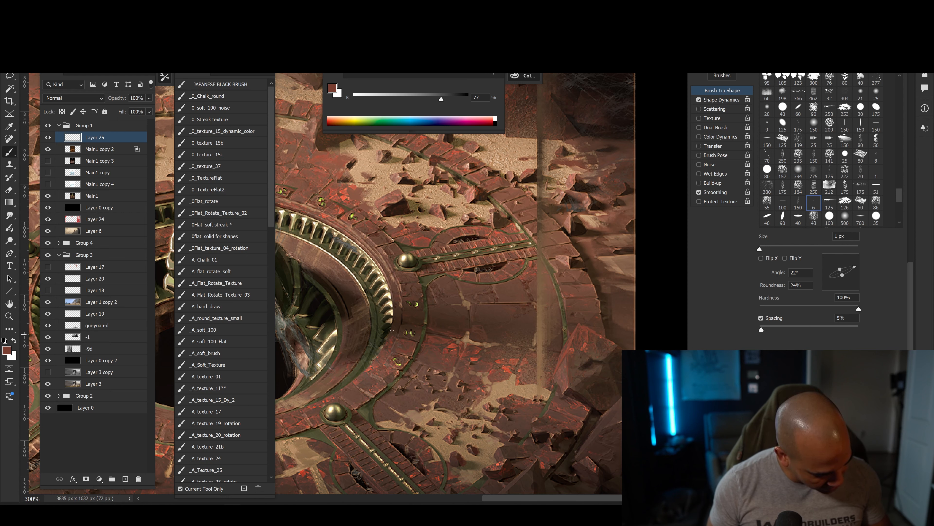
{"action": "left_click", "coordinate": [440, 323], "text": "alt"}
{"action": "key", "text": "bracketright"}
{"action": "key", "text": "bracketright"}
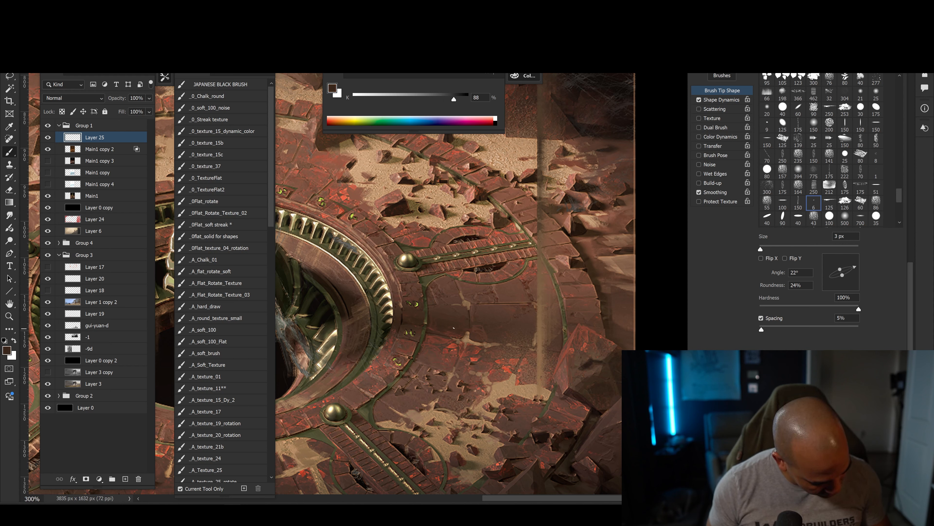
{"action": "left_click", "coordinate": [492, 312], "text": "alt"}
{"action": "key", "text": "bracketleft"}
{"action": "key", "text": "bracketleft"}
{"action": "key", "text": "bracketleft"}
{"action": "key", "text": "bracketleft"}
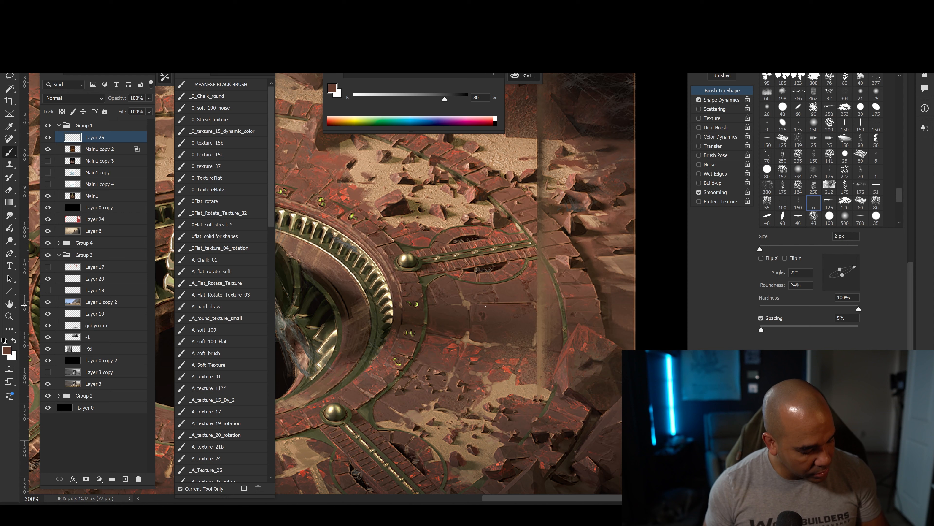
{"action": "key", "text": "bracketright"}
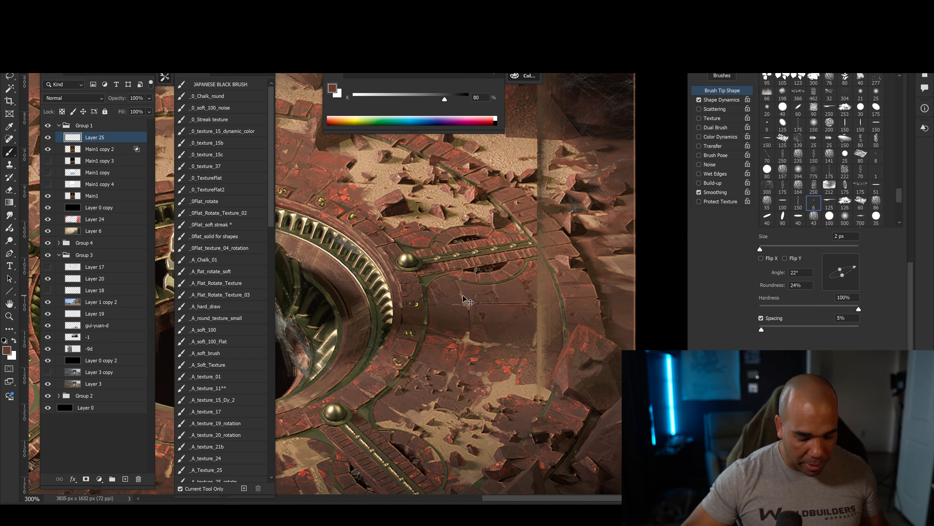
Preview the painting in greyscale to check the new detail's values, and return to the colour view.
{"action": "key", "text": "ctrl+u"}
{"action": "key", "text": "Escape"}
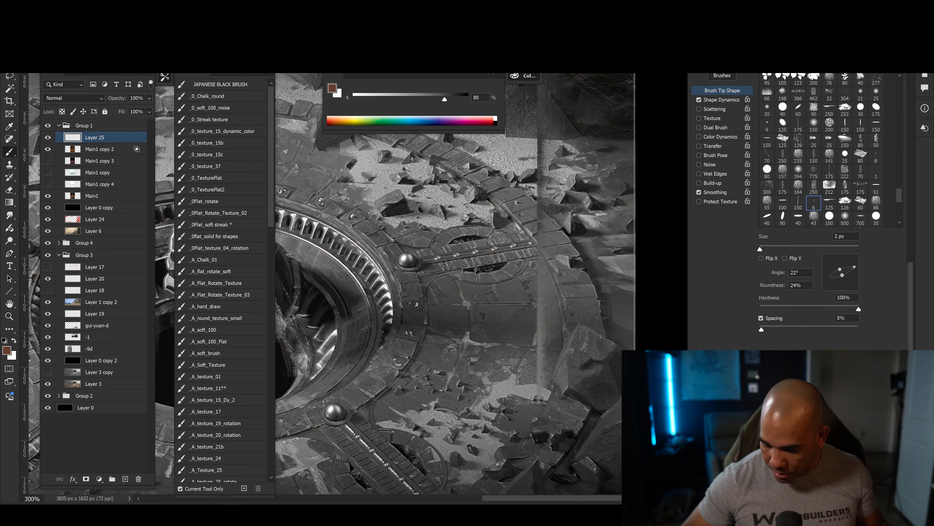
{"action": "key", "text": "ctrl+y"}
{"action": "key", "text": "ctrl+y"}
{"action": "key", "text": "ctrl+y"}
{"action": "key", "text": "ctrl+y"}
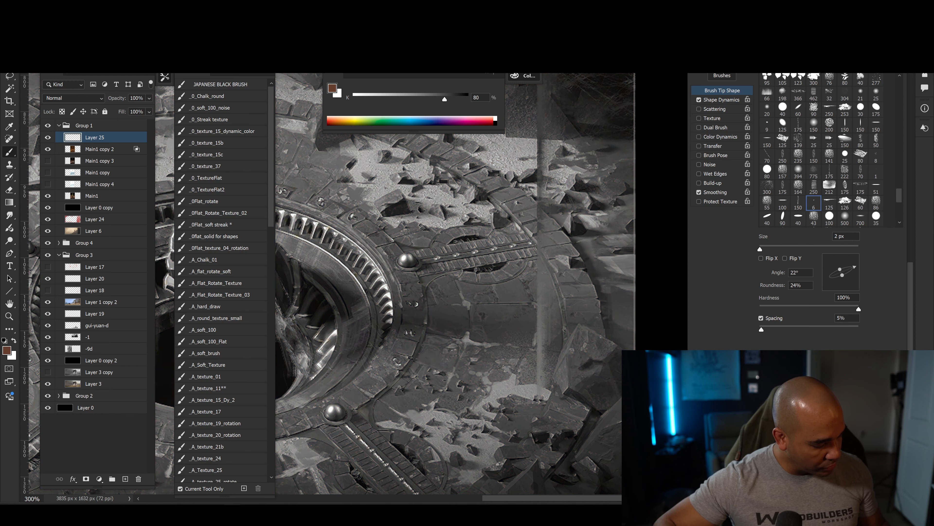
{"action": "key", "text": "ctrl+y"}
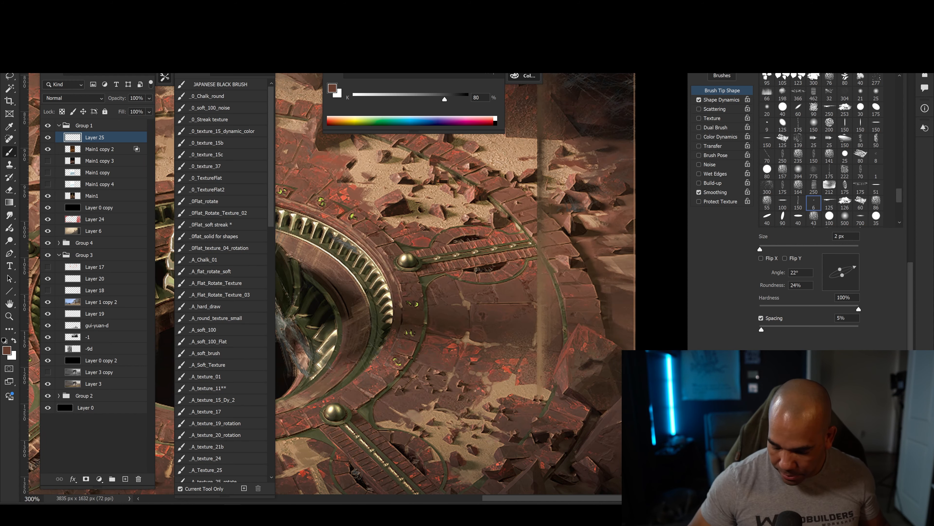
Compare the floor with Layer 25 hidden and shown, close up and at 100% zoom, leaving the layer shown.
{"action": "left_click_drag", "start_coordinate": [360, 419], "coordinate": [455, 321]}
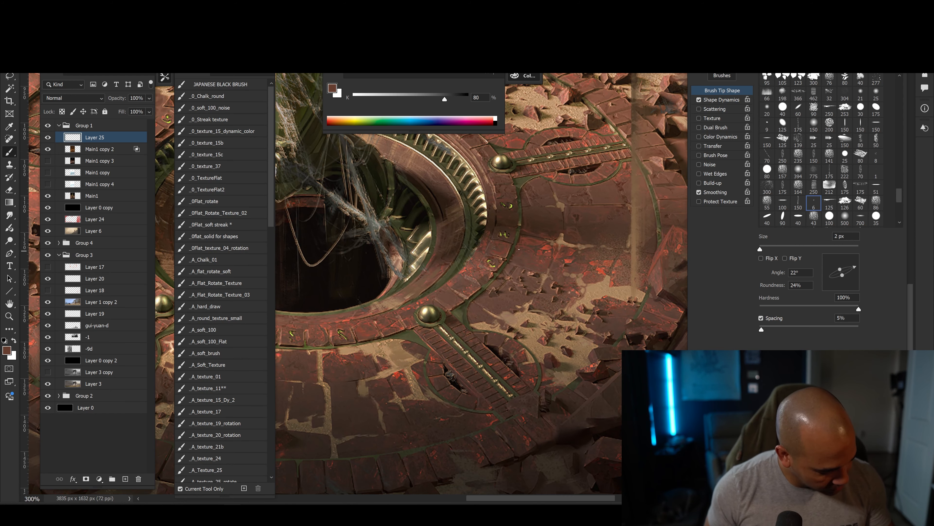
{"action": "left_click", "coordinate": [48, 137]}
{"action": "left_click", "coordinate": [48, 137]}
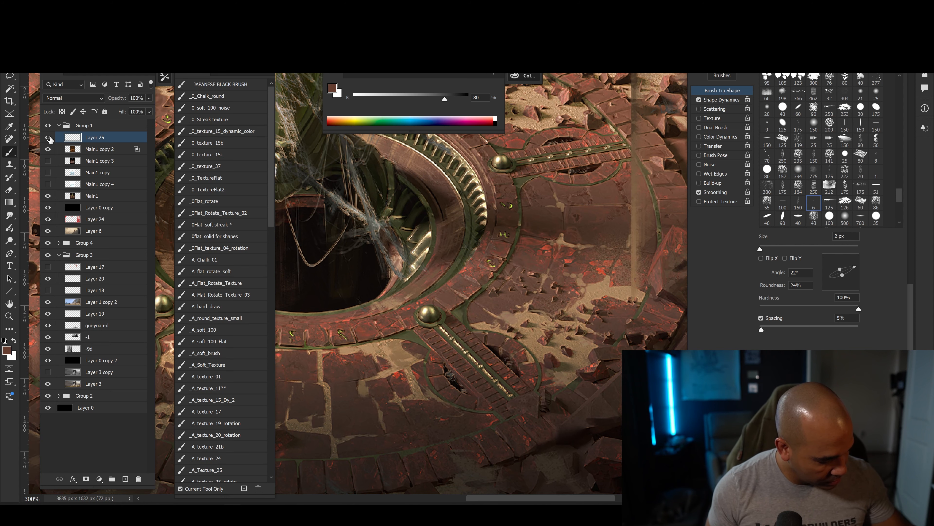
{"action": "left_click", "coordinate": [47, 137]}
{"action": "key", "text": "ctrl+minus"}
{"action": "key", "text": "ctrl+minus"}
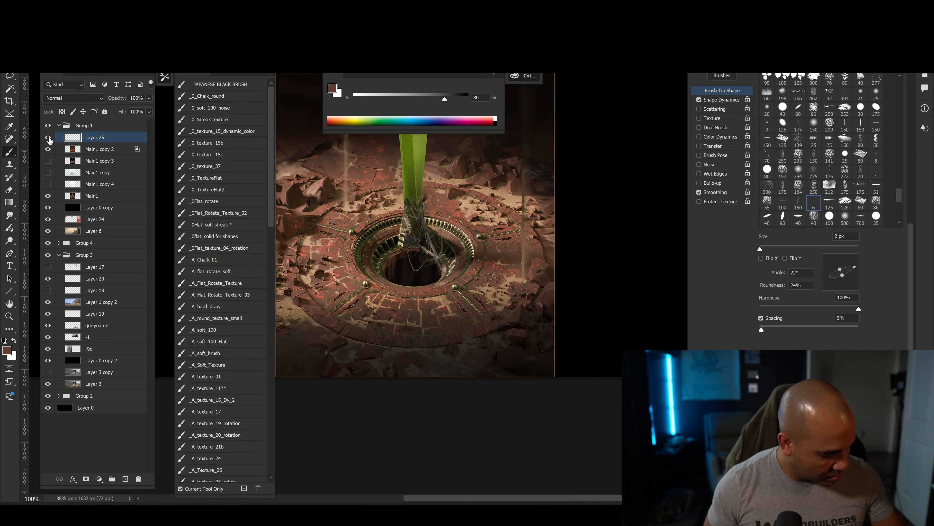
{"action": "left_click", "coordinate": [48, 137]}
{"action": "left_click", "coordinate": [48, 137]}
{"action": "left_click", "coordinate": [48, 137]}
{"action": "key", "text": "ctrl+plus"}
{"action": "key", "text": "ctrl+plus"}
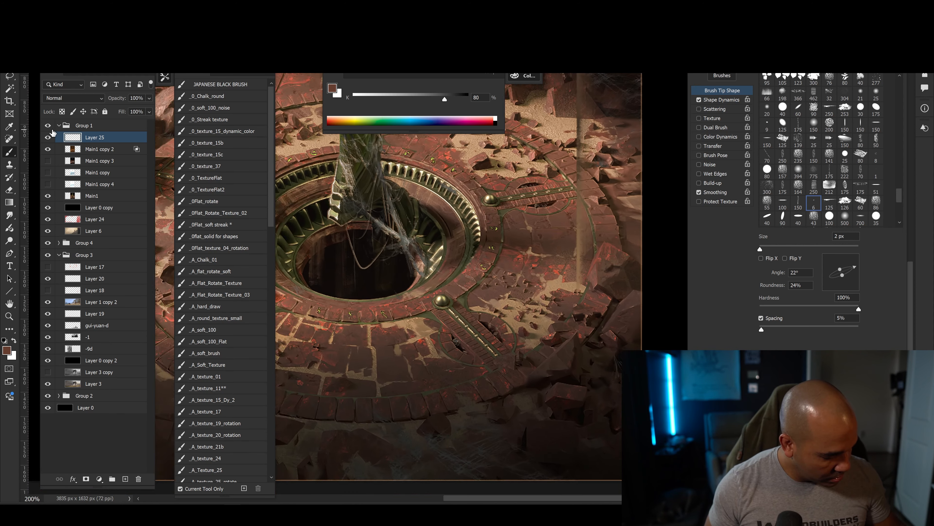
Paint more dark surface marks on the smooth stone below the brass-knobbed spoke, using a sampled dark brown and a fine brush ending at 2 px.
{"action": "left_click_drag", "start_coordinate": [474, 353], "coordinate": [429, 432]}
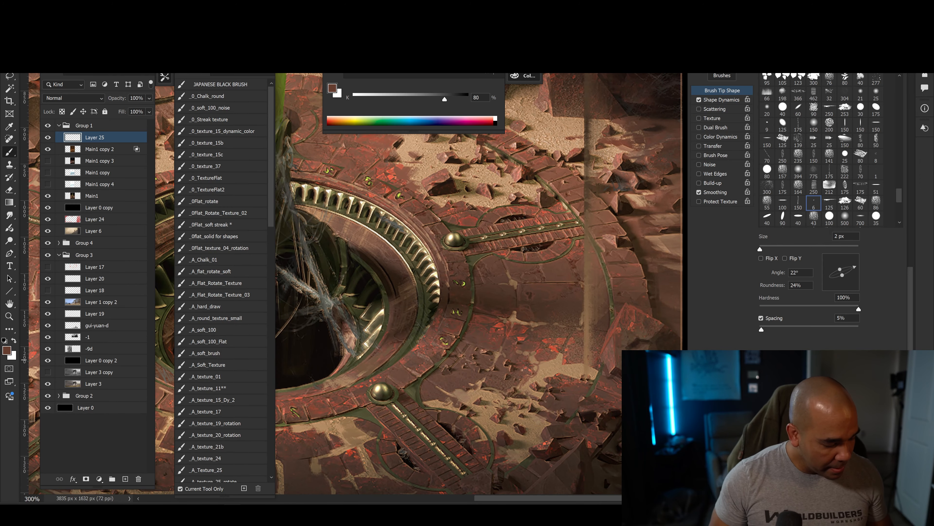
{"action": "mouse_move", "coordinate": [447, 284]}
{"action": "left_mouse_down"}
{"action": "mouse_move", "coordinate": [404, 332]}
{"action": "mouse_move", "coordinate": [440, 352]}
{"action": "left_mouse_up"}
{"action": "key", "text": "bracketright"}
{"action": "key", "text": "bracketright"}
{"action": "key", "text": "bracketright"}
{"action": "left_click", "coordinate": [504, 333], "text": "alt"}
{"action": "key", "text": "bracketleft"}
{"action": "key", "text": "bracketleft"}
{"action": "key", "text": "bracketleft"}
{"action": "key", "text": "bracketleft"}
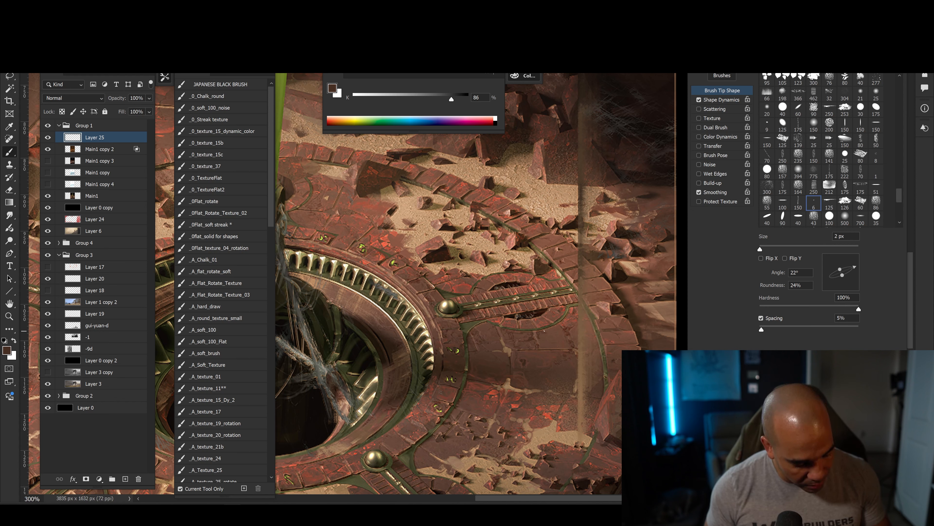
Add finer marks near the outer end of the same spoke with sampled reddish browns and a 1 px brush.
{"action": "left_click", "coordinate": [551, 331], "text": "alt"}
{"action": "key", "text": "bracketleft"}
{"action": "left_click", "coordinate": [566, 318], "text": "alt"}
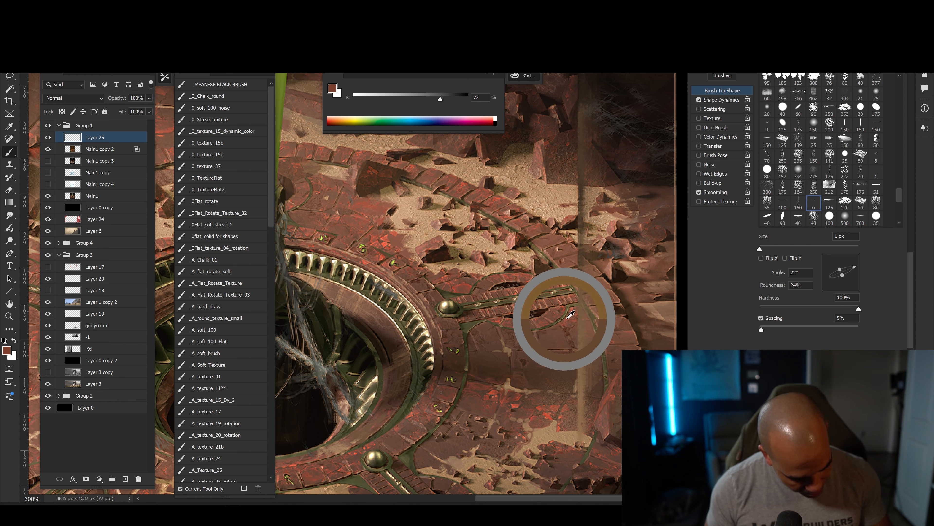
{"action": "left_click", "coordinate": [559, 328], "text": "alt"}
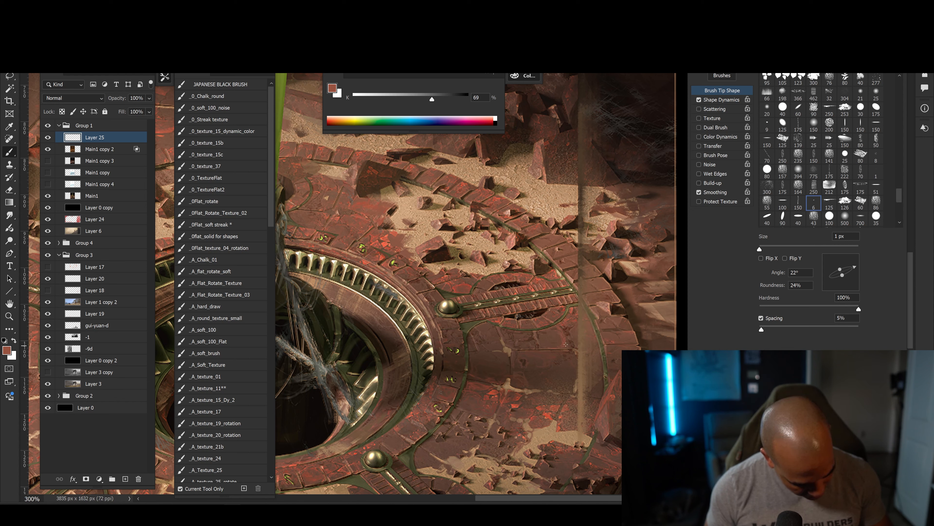
{"action": "key", "text": "bracketleft"}
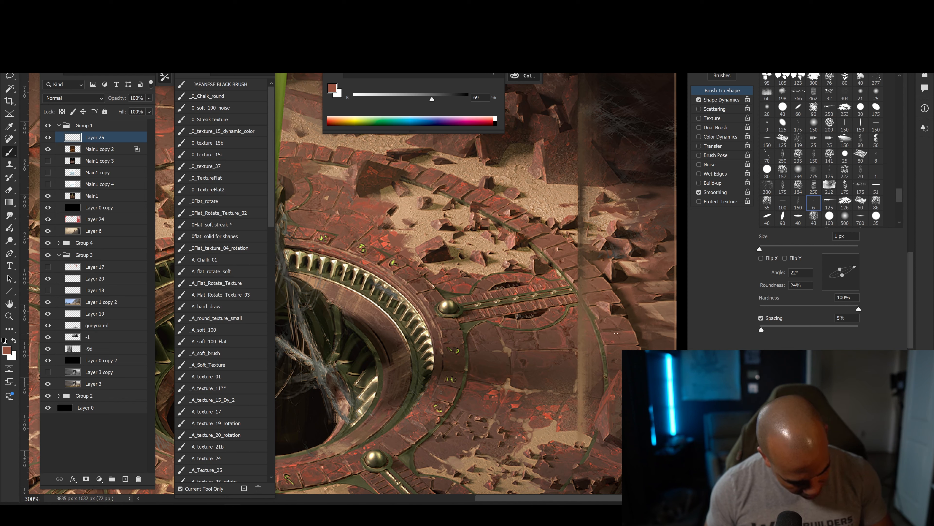
Check how the added floor detail reads from farther out, comparing the painting at 100% and 300% zoom.
{"action": "key", "text": "ctrl+minus"}
{"action": "key", "text": "ctrl+minus"}
{"action": "key", "text": "ctrl+minus"}
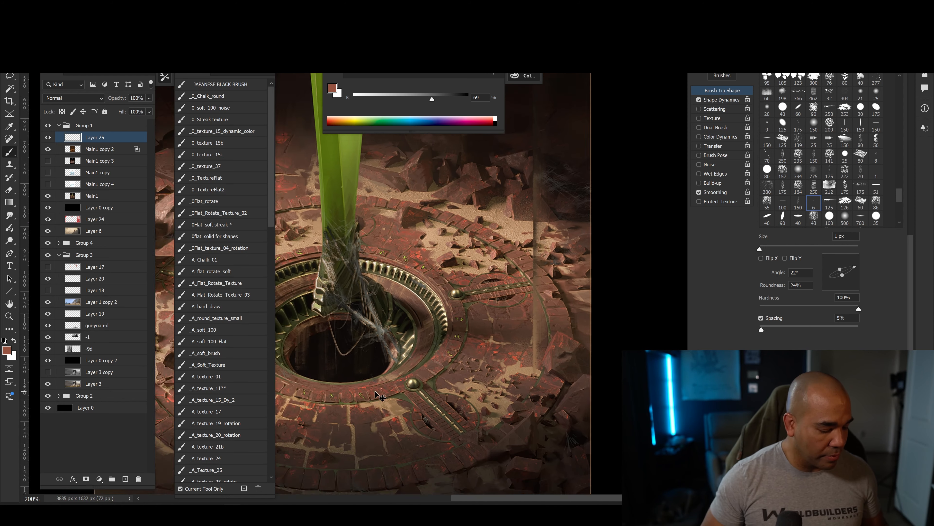
{"action": "left_click_drag", "start_coordinate": [377, 403], "coordinate": [450, 395]}
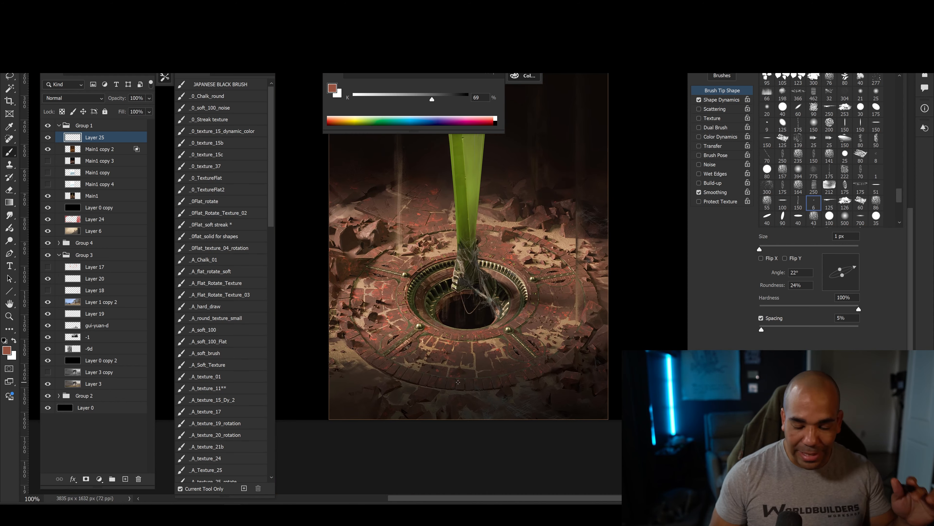
{"action": "key", "text": "ctrl+plus"}
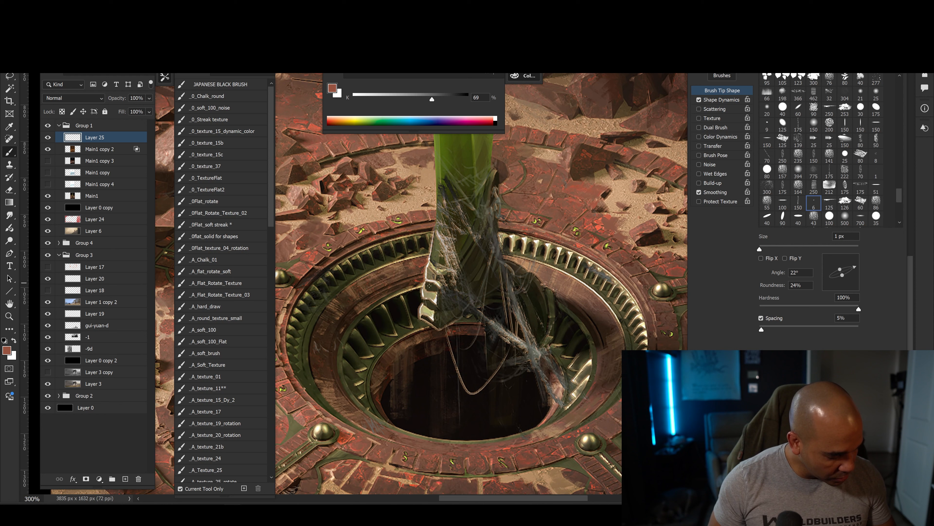
{"action": "key", "text": "ctrl+minus"}
{"action": "mouse_move", "coordinate": [412, 402]}
{"action": "left_mouse_down"}
{"action": "mouse_move", "coordinate": [421, 409]}
{"action": "mouse_move", "coordinate": [411, 415]}
{"action": "left_mouse_up"}
{"action": "key", "text": "ctrl+plus"}
{"action": "key", "text": "ctrl+minus"}
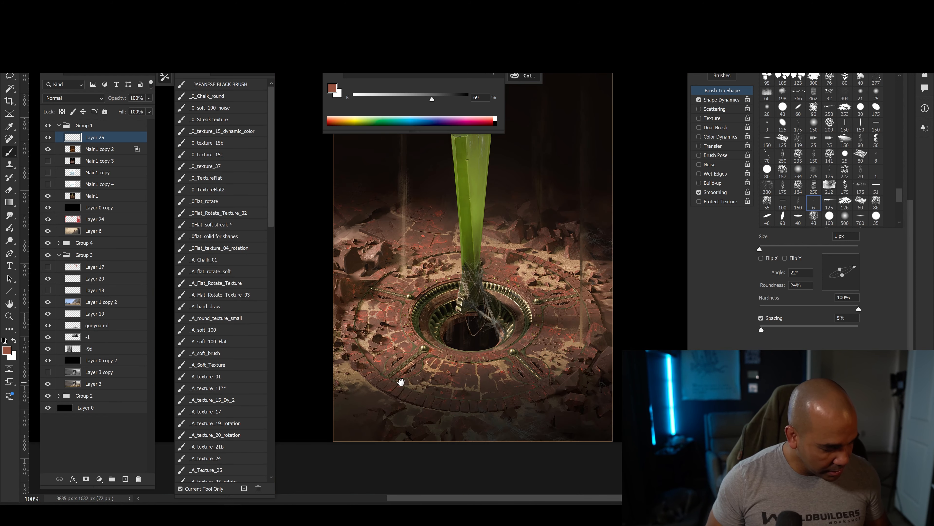
Paint fine surface marks on the red stone beside the crystal's base, using sampled reds and browns at 1–6 px.
{"action": "key", "text": "ctrl+plus"}
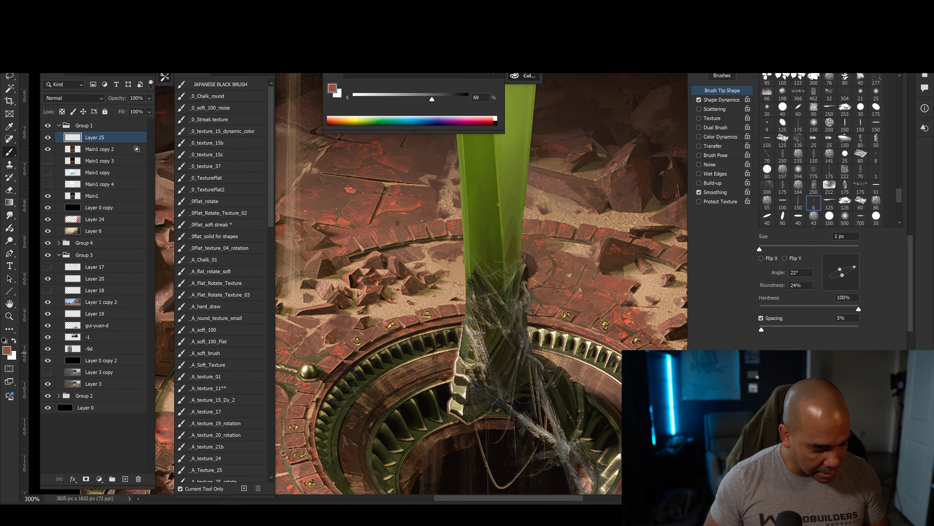
{"action": "key", "text": "ctrl+plus"}
{"action": "left_click", "coordinate": [439, 292], "text": "alt"}
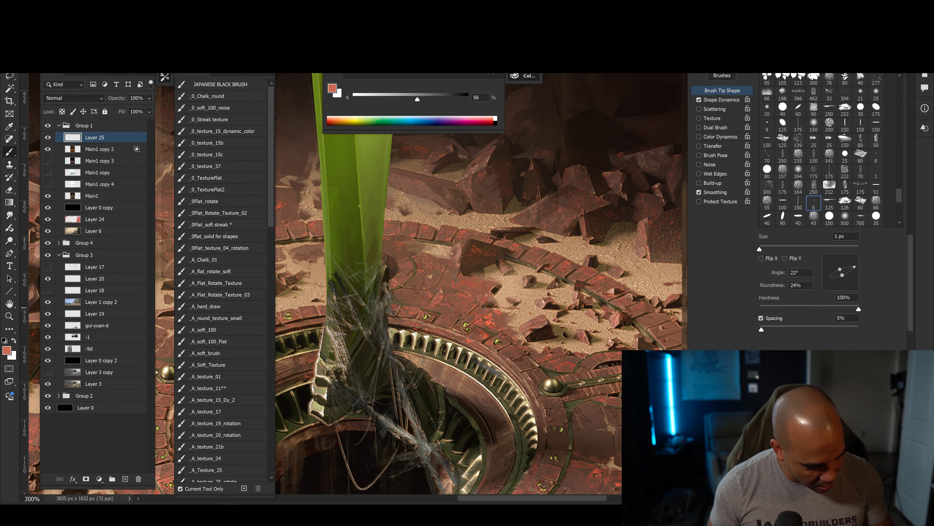
{"action": "key", "text": "bracketright"}
{"action": "left_click", "coordinate": [439, 308], "text": "alt"}
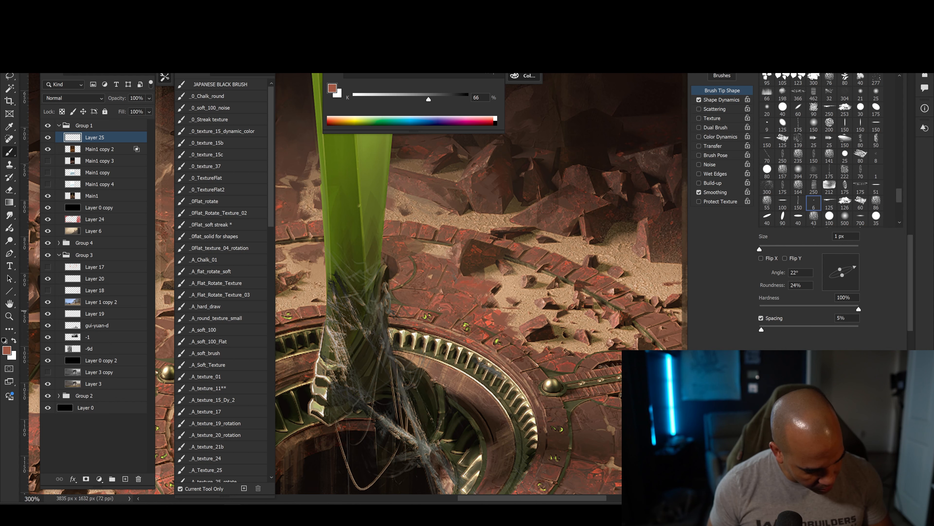
{"action": "key", "text": "bracketleft"}
{"action": "left_click", "coordinate": [441, 303], "text": "alt"}
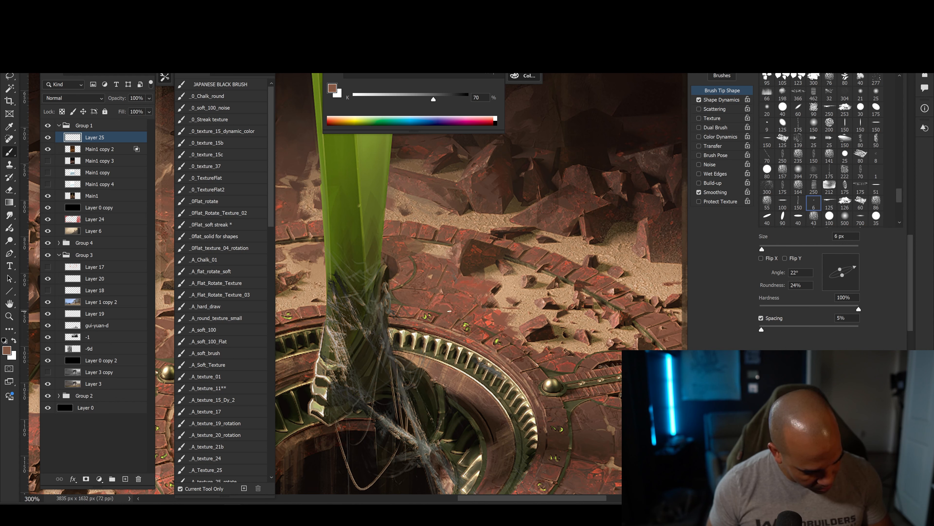
{"action": "key", "text": "bracketright"}
{"action": "key", "text": "bracketright"}
{"action": "key", "text": "bracketright"}
{"action": "key", "text": "bracketleft"}
{"action": "key", "text": "bracketleft"}
{"action": "key", "text": "bracketleft"}
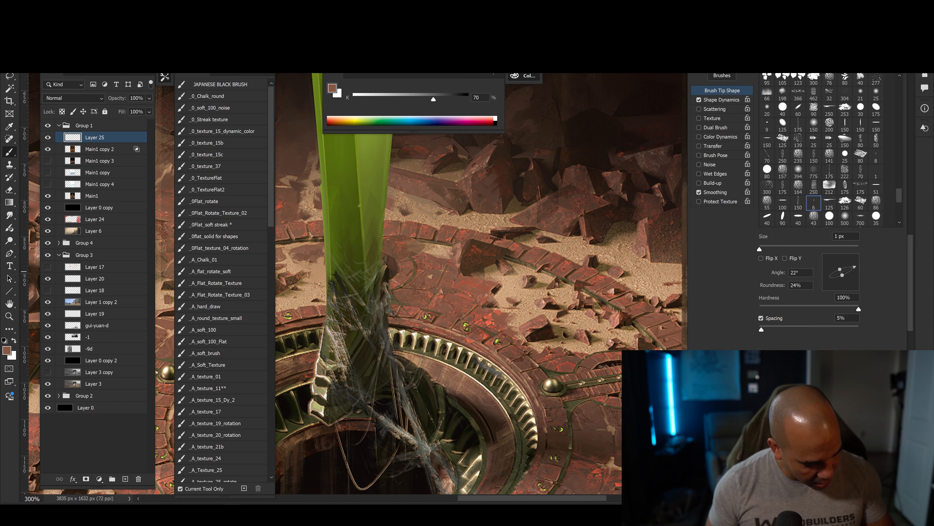
Continue the fine marks across the stone toward the scattered rubble with sampled lighter red-browns at 1–2 px.
{"action": "left_click", "coordinate": [496, 316], "text": "alt"}
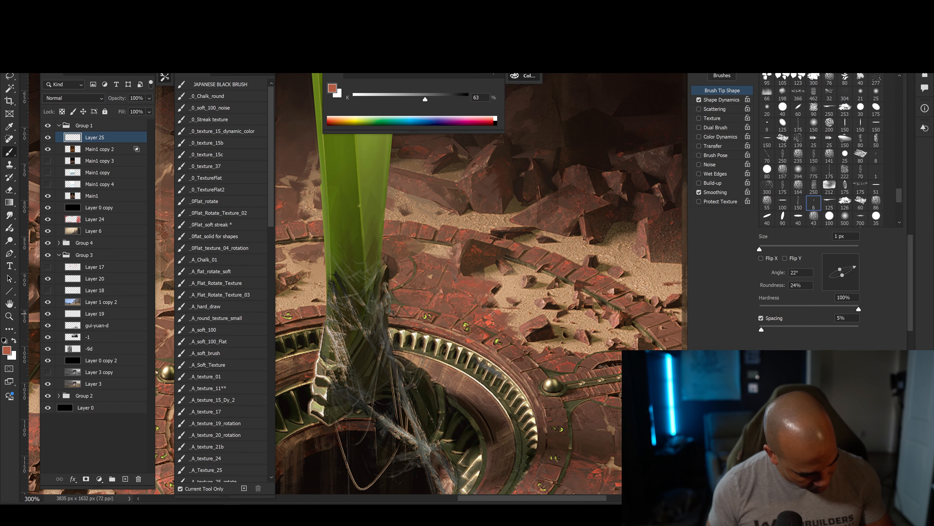
{"action": "left_click", "coordinate": [501, 308], "text": "alt"}
{"action": "key", "text": "bracketright"}
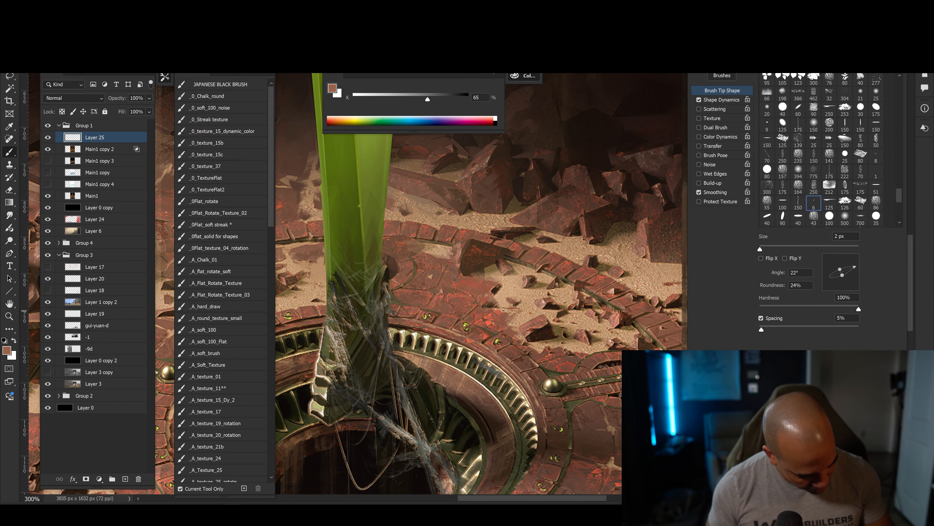
Hide Layer 25 at 200% zoom to compare the floor without the added detail.
{"action": "key", "text": "ctrl+minus"}
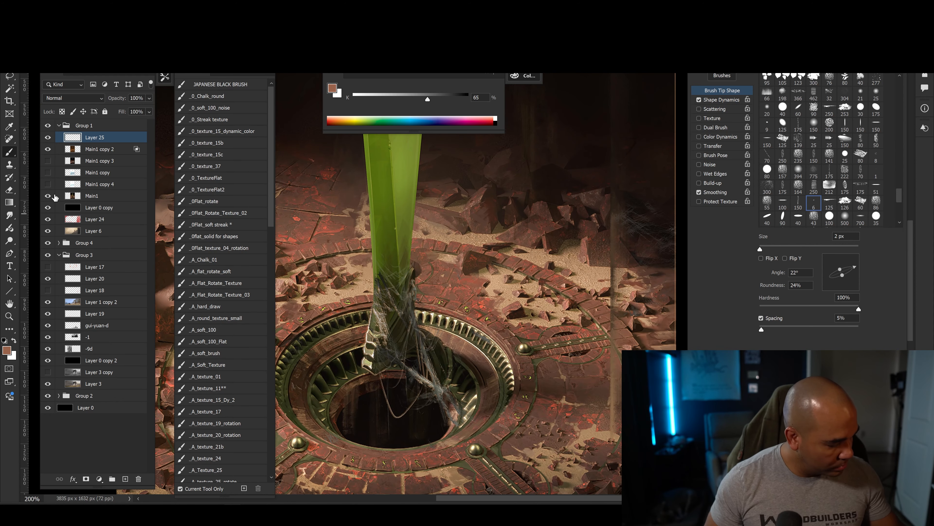
{"action": "left_click", "coordinate": [48, 137]}
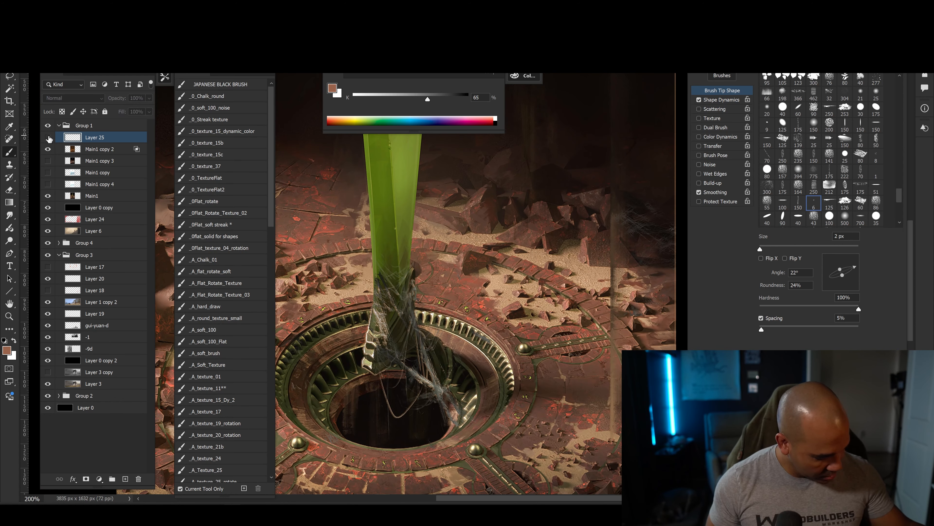